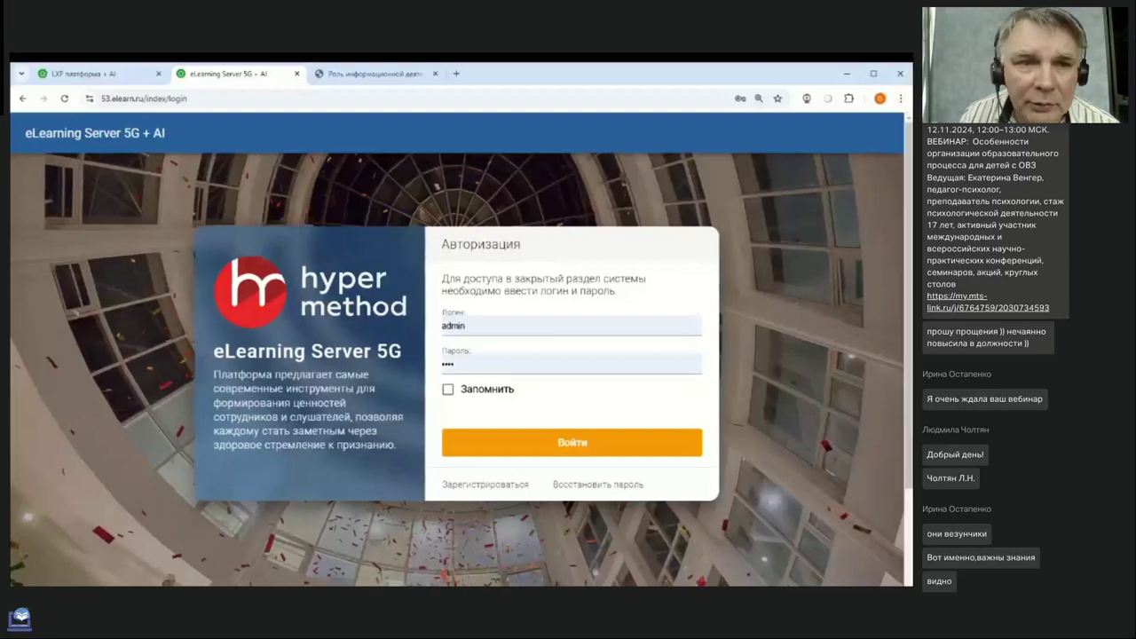
- Sign in with the prefilled account and open the lesson plan of the Информатика training course
{"action": "left_click_drag", "start_coordinate": [212, 352], "coordinate": [410, 354]}
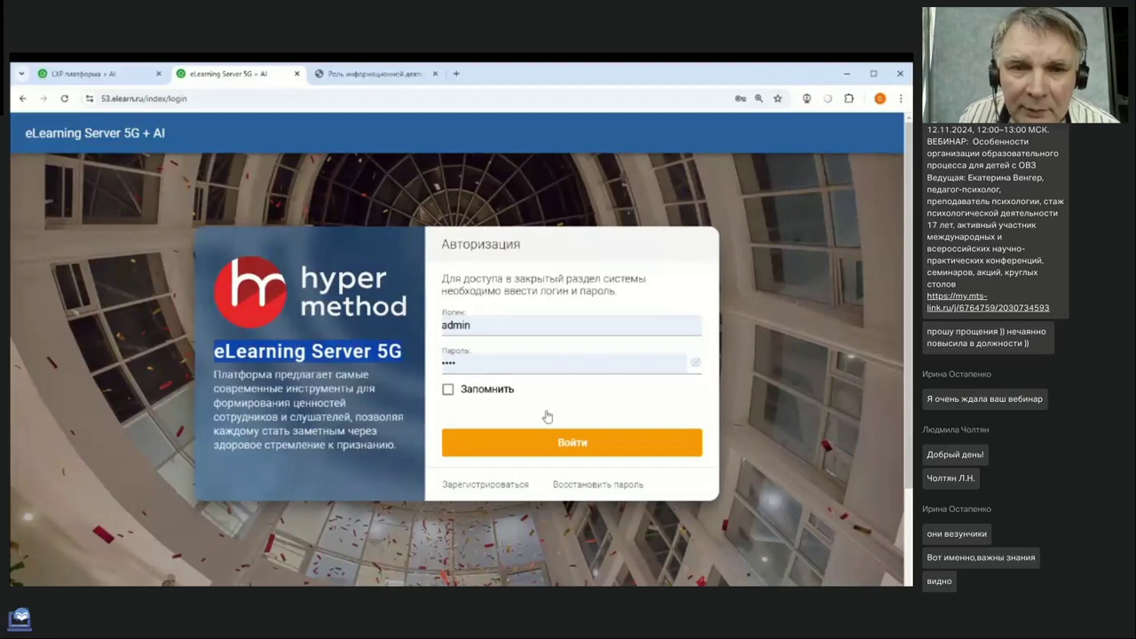
{"action": "left_click", "coordinate": [573, 447]}
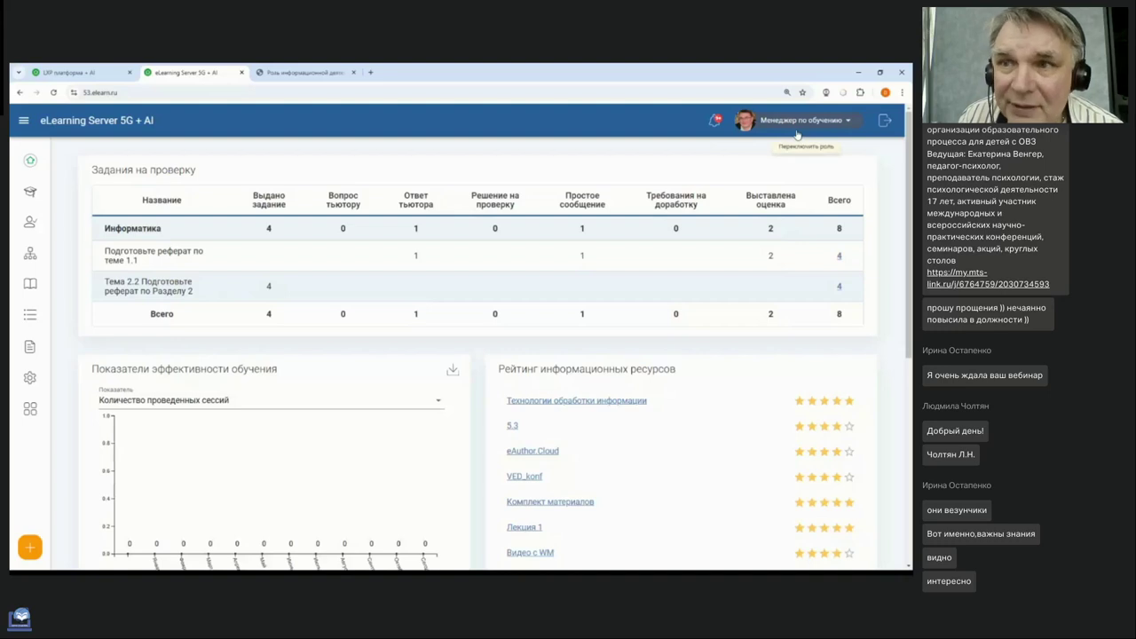
{"action": "mouse_move", "coordinate": [35, 193]}
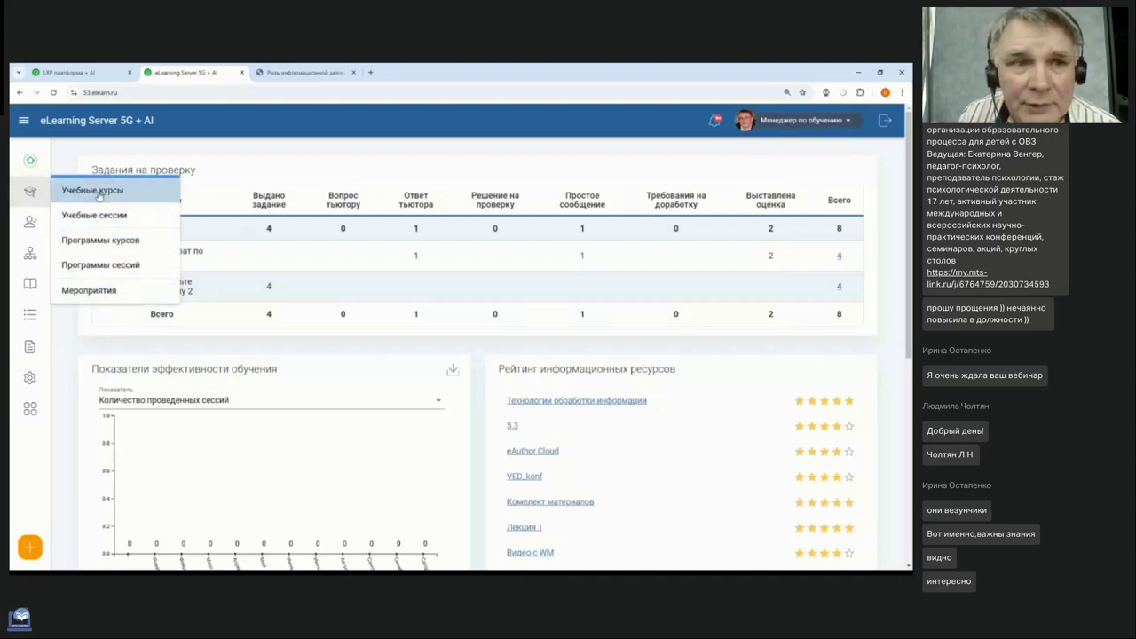
{"action": "left_click", "coordinate": [99, 193]}
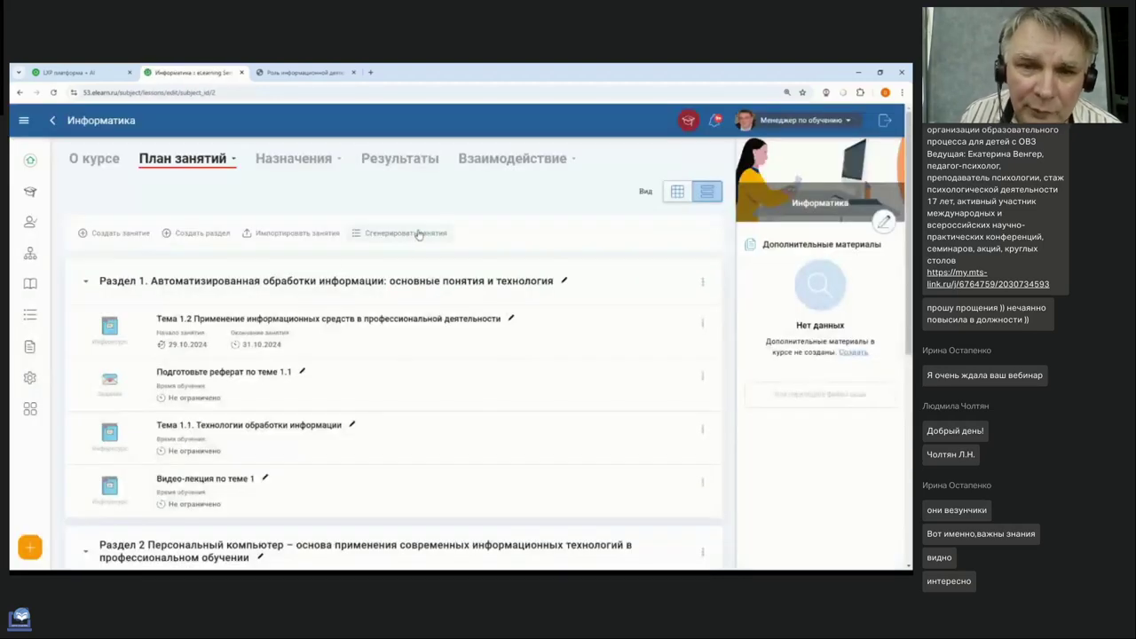
- Collapse Раздел 1 and Раздел 2 in the lesson plan to view the course's section structure
{"action": "scroll", "coordinate": [402, 239], "scroll_direction": "down", "scroll_amount": 2}
{"action": "left_click", "coordinate": [87, 202]}
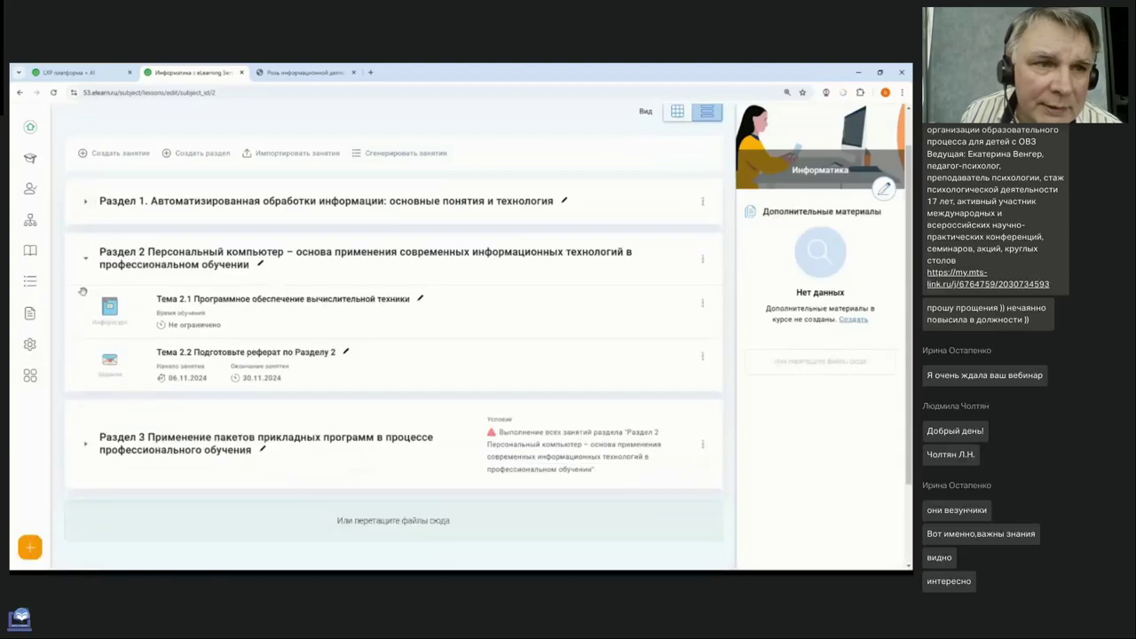
{"action": "left_click", "coordinate": [85, 258]}
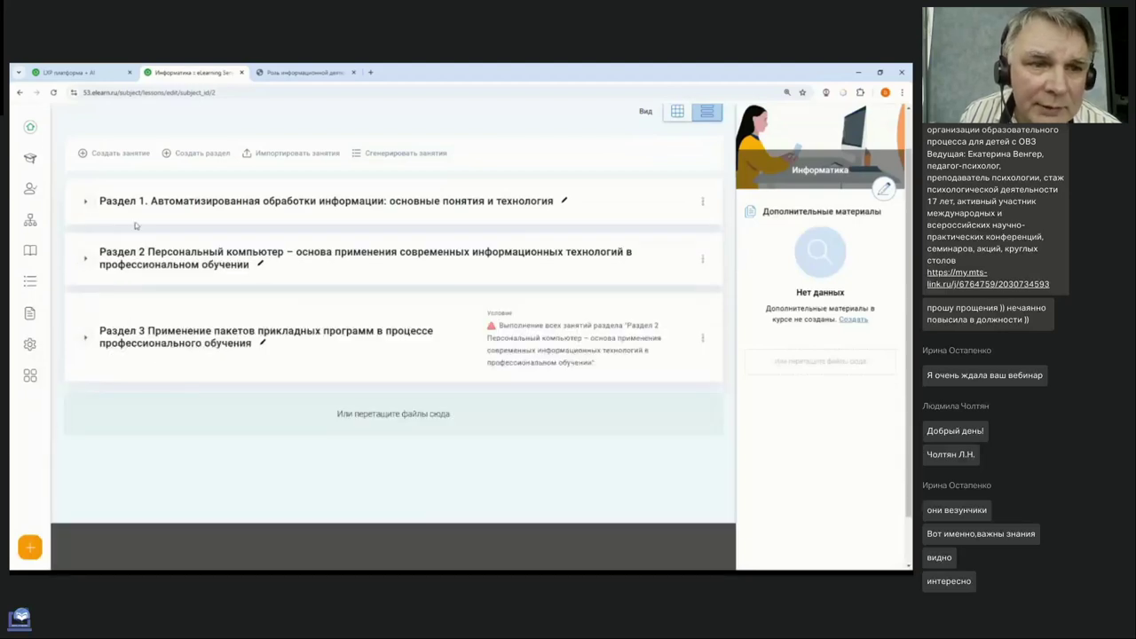
- Expand Раздел 1, open "Видео-лекция по теме 1", play the video briefly, pause it and return to the lesson plan
{"action": "left_click", "coordinate": [87, 204]}
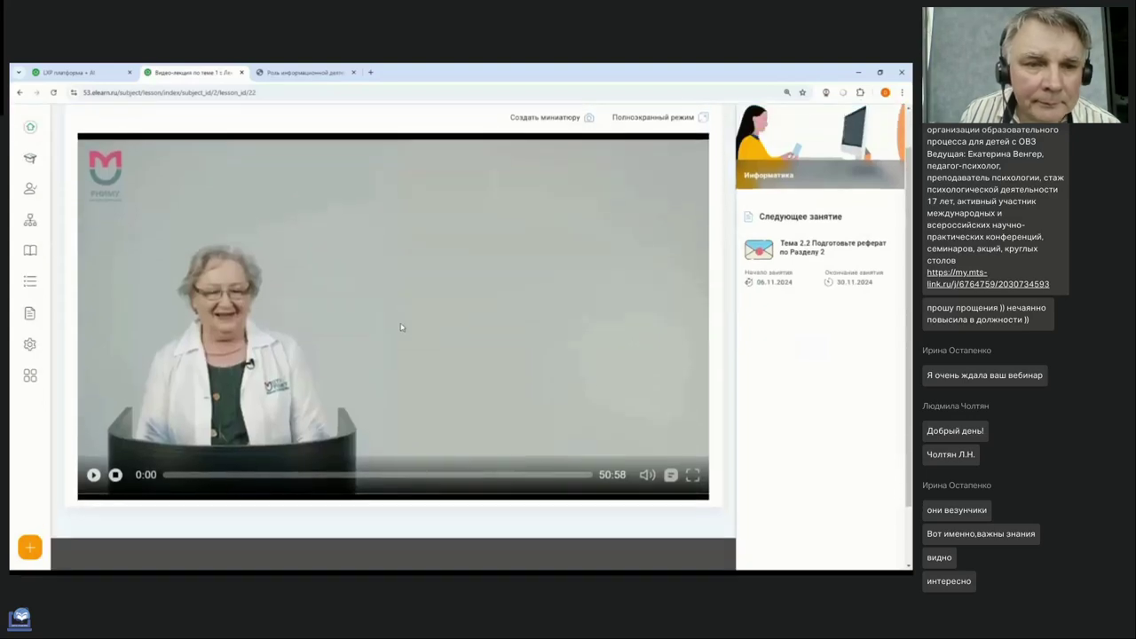
{"action": "left_click", "coordinate": [401, 327]}
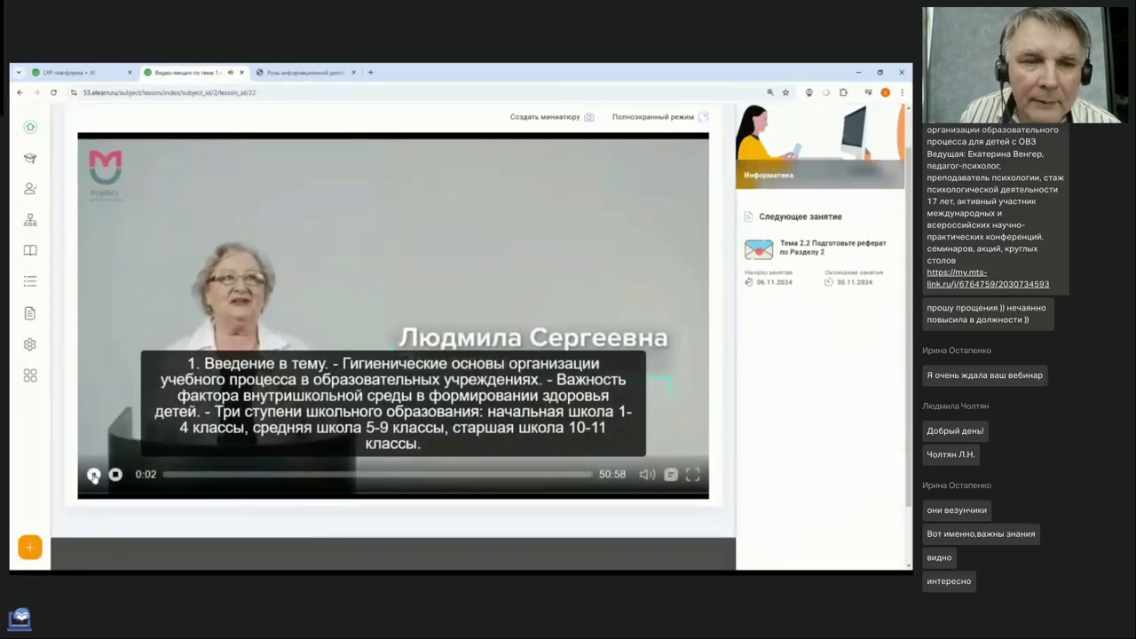
{"action": "left_click", "coordinate": [93, 476]}
{"action": "scroll", "coordinate": [194, 174], "scroll_direction": "up", "scroll_amount": 2}
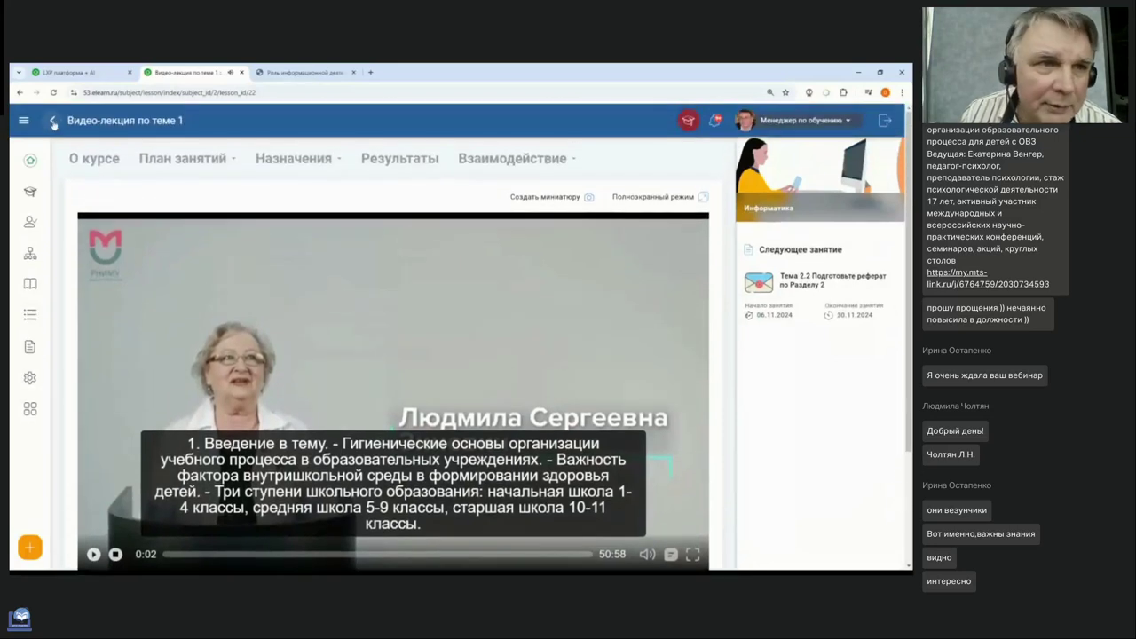
{"action": "left_click", "coordinate": [52, 123]}
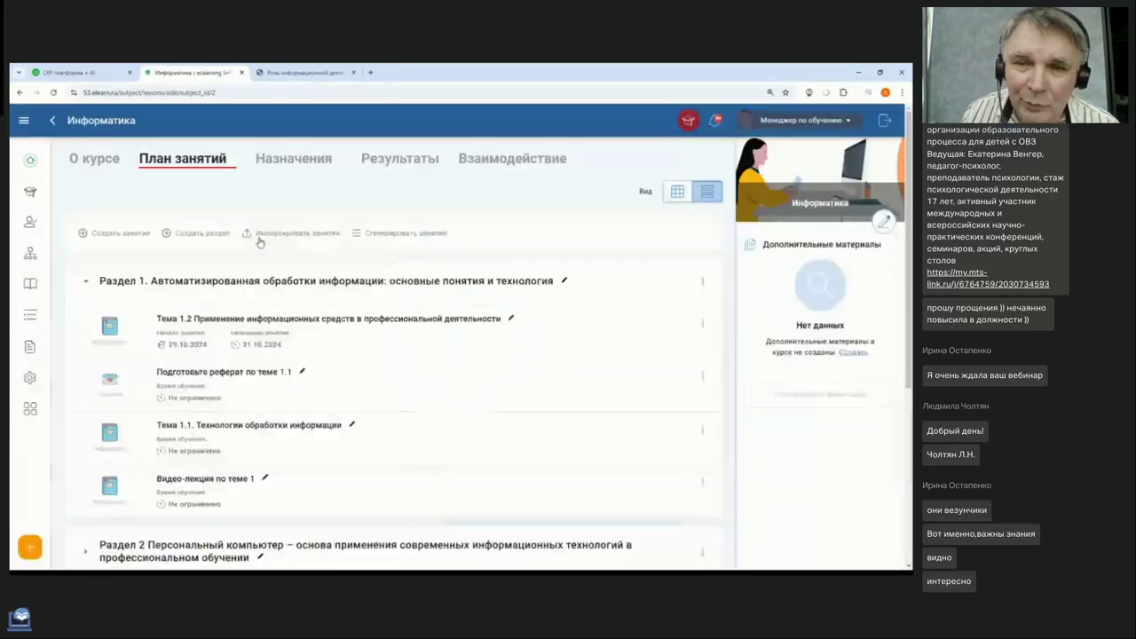
- View the lesson "Тема 1.2 Применение информационных средств в профессиональной деятельности" and return to the lesson plan
{"action": "scroll", "coordinate": [416, 199], "scroll_direction": "down", "scroll_amount": 3}
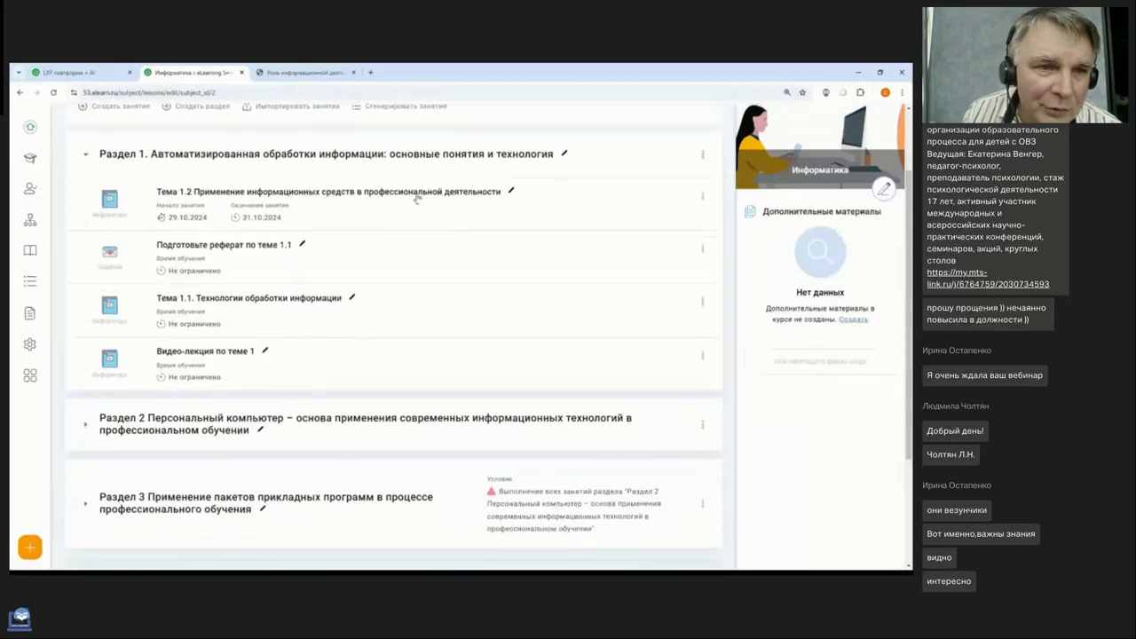
{"action": "left_click", "coordinate": [351, 193]}
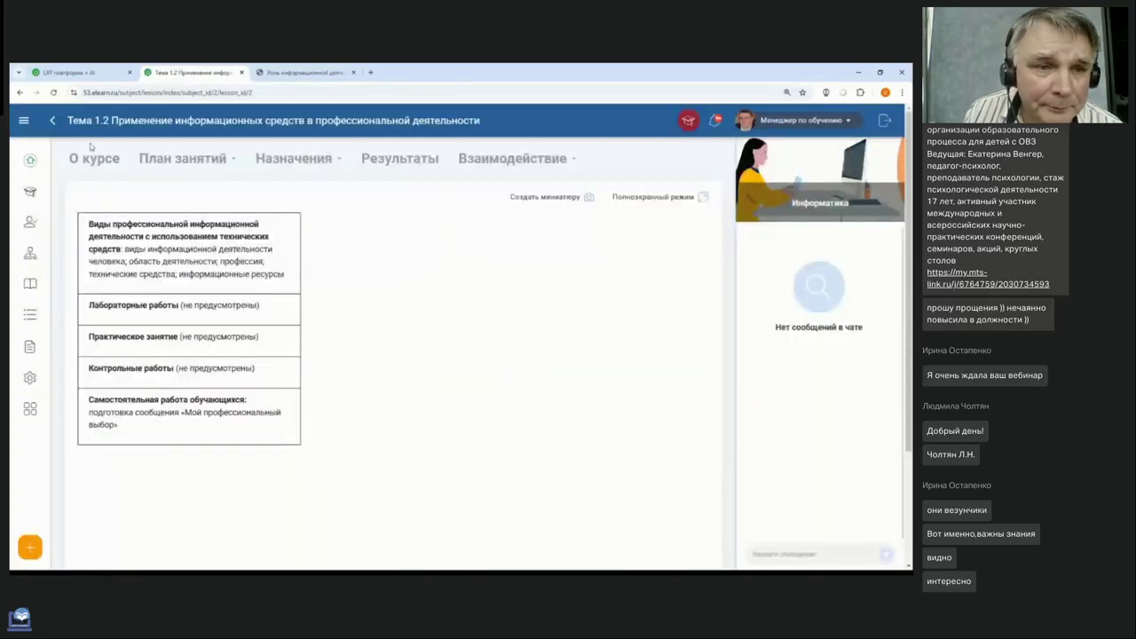
{"action": "left_click", "coordinate": [53, 120]}
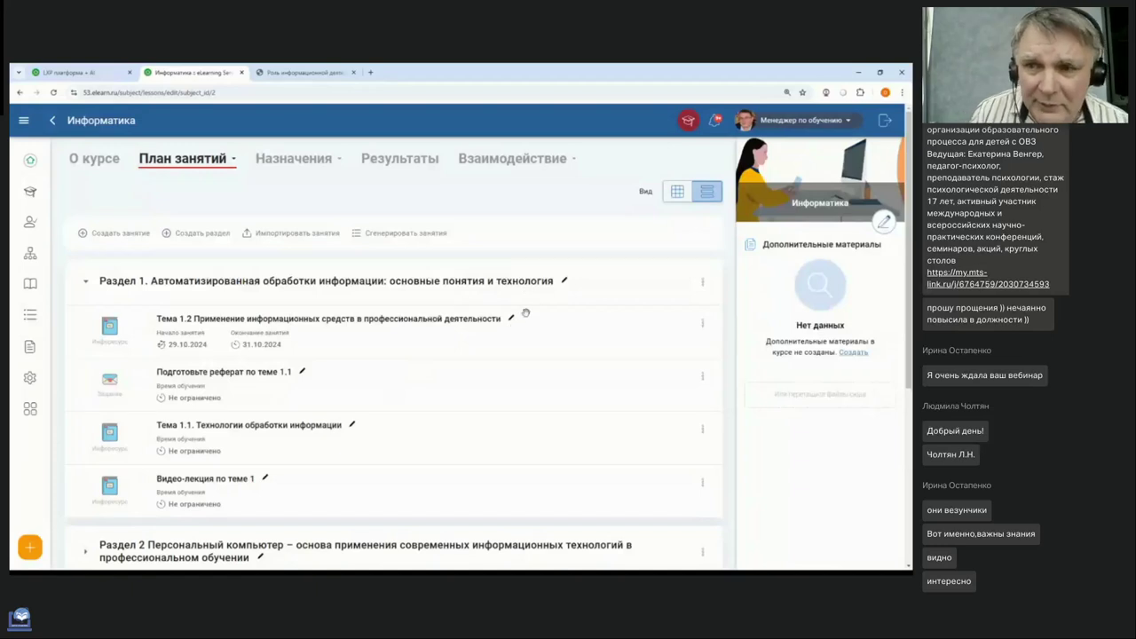
- Look through the article in lesson "Тема 1.1. Технологии обработки информации" and return to the lesson plan
{"action": "left_click", "coordinate": [190, 432]}
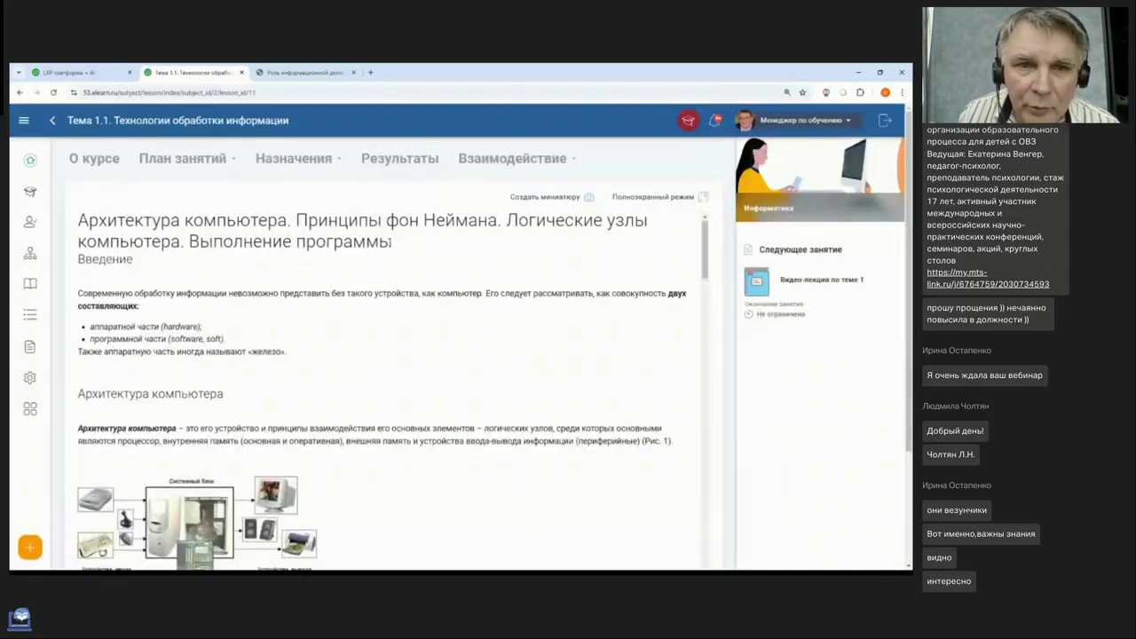
{"action": "scroll", "coordinate": [393, 248], "scroll_direction": "down", "scroll_amount": 3}
{"action": "scroll", "coordinate": [393, 248], "scroll_direction": "down", "scroll_amount": 10}
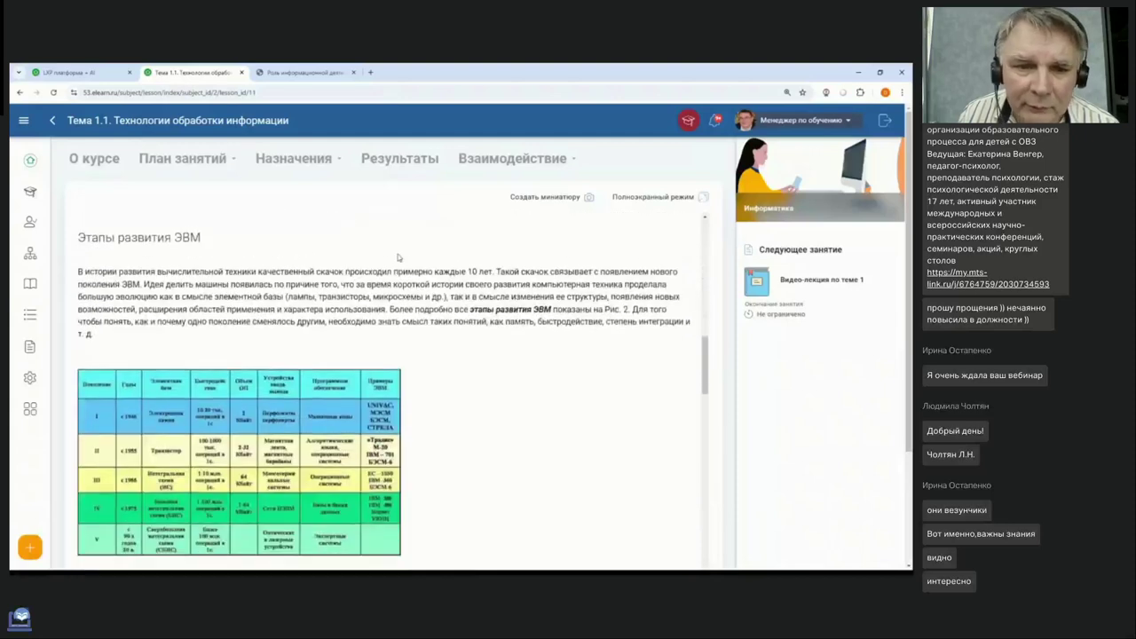
{"action": "scroll", "coordinate": [402, 284], "scroll_direction": "down", "scroll_amount": 10}
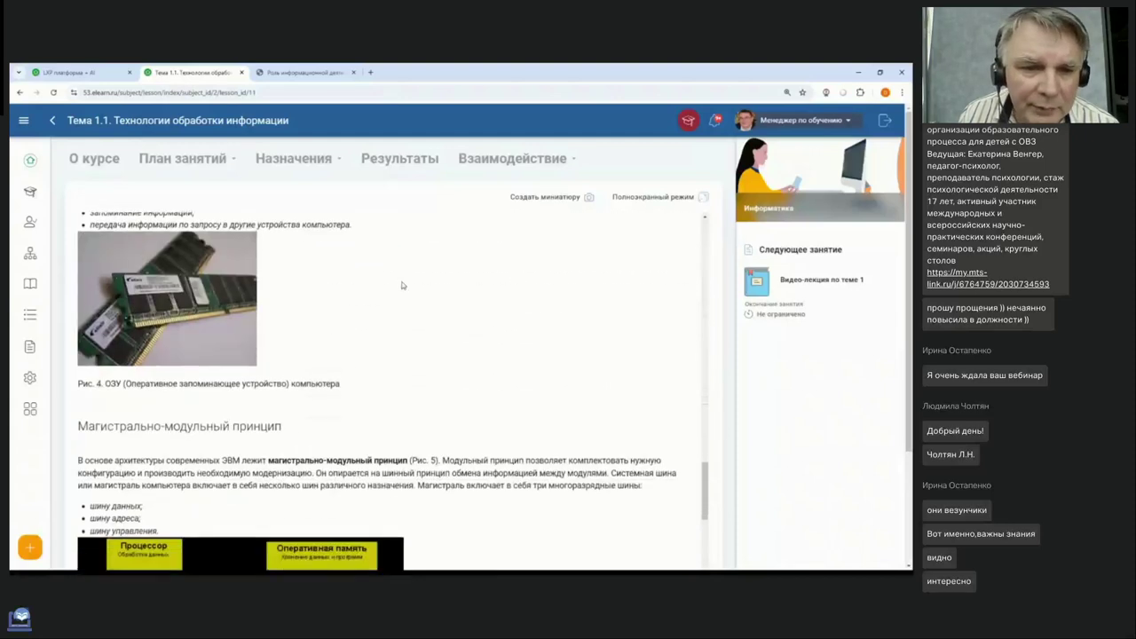
{"action": "scroll", "coordinate": [401, 284], "scroll_direction": "up", "scroll_amount": 3}
{"action": "scroll", "coordinate": [401, 285], "scroll_direction": "up", "scroll_amount": 5}
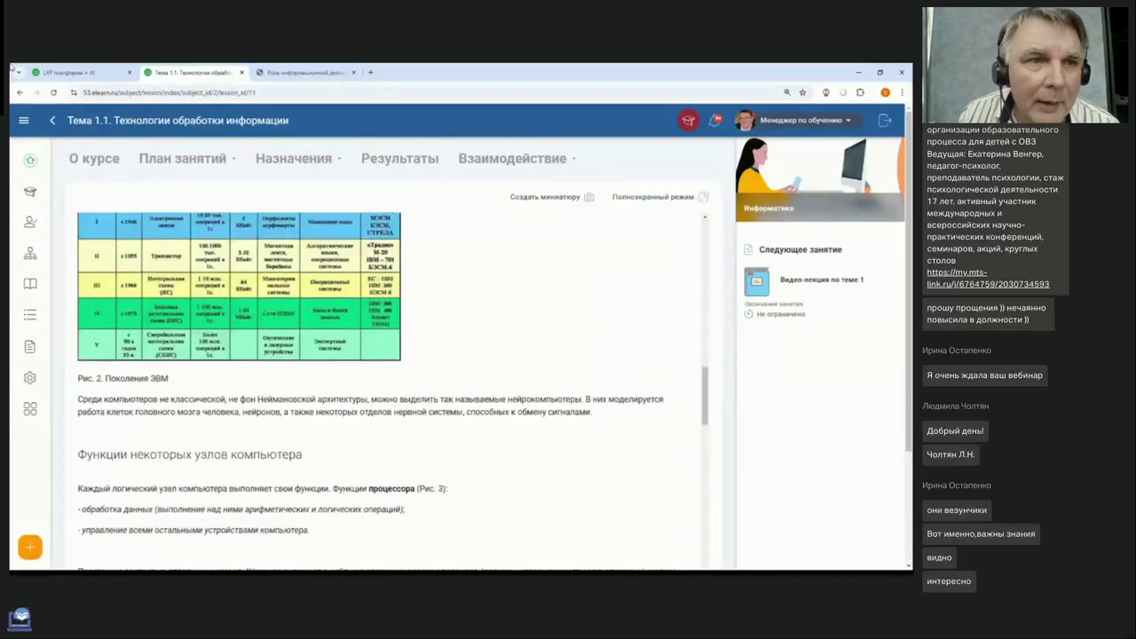
{"action": "left_click", "coordinate": [53, 120]}
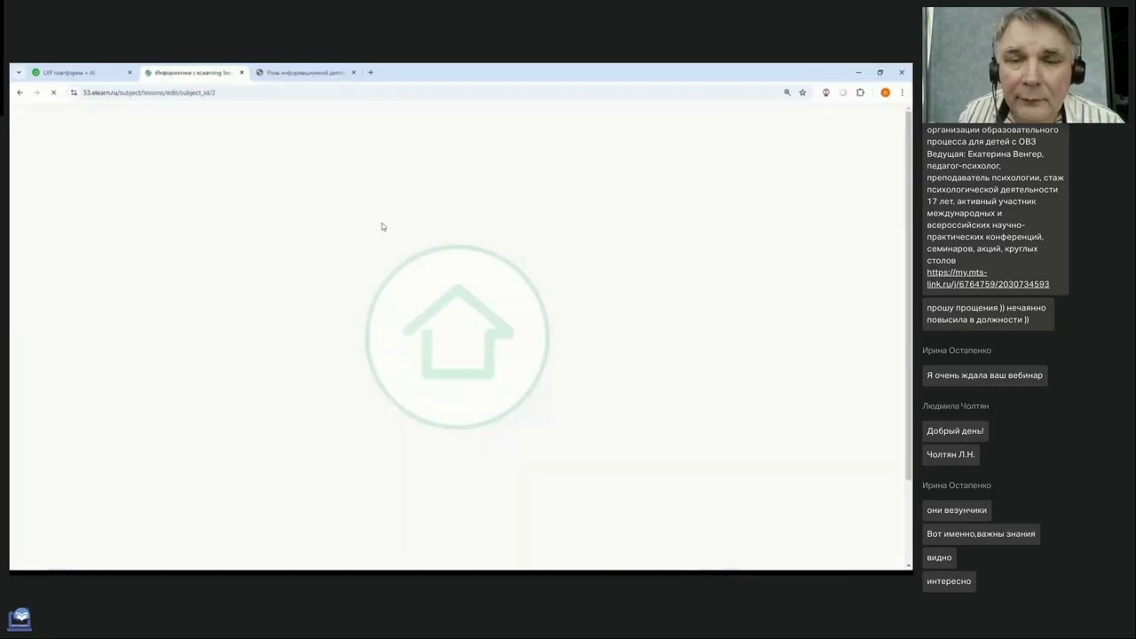
- Expand Раздел 2 in the lesson plan and review its lessons alongside those of Раздел 1
{"action": "scroll", "coordinate": [466, 303], "scroll_direction": "down", "scroll_amount": 5}
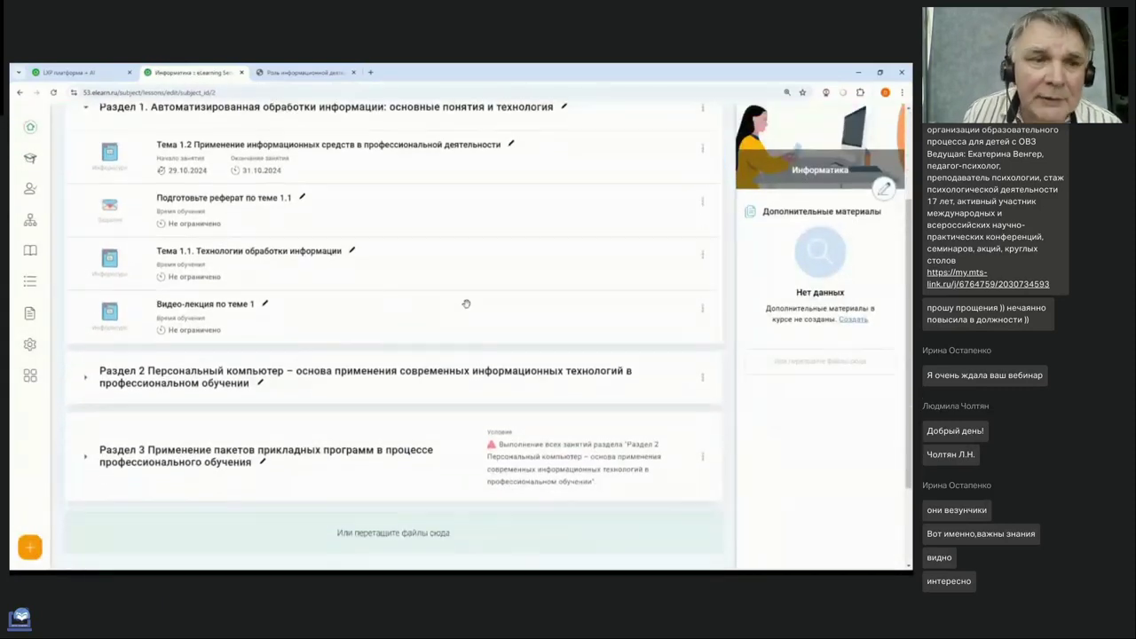
{"action": "left_click", "coordinate": [85, 376]}
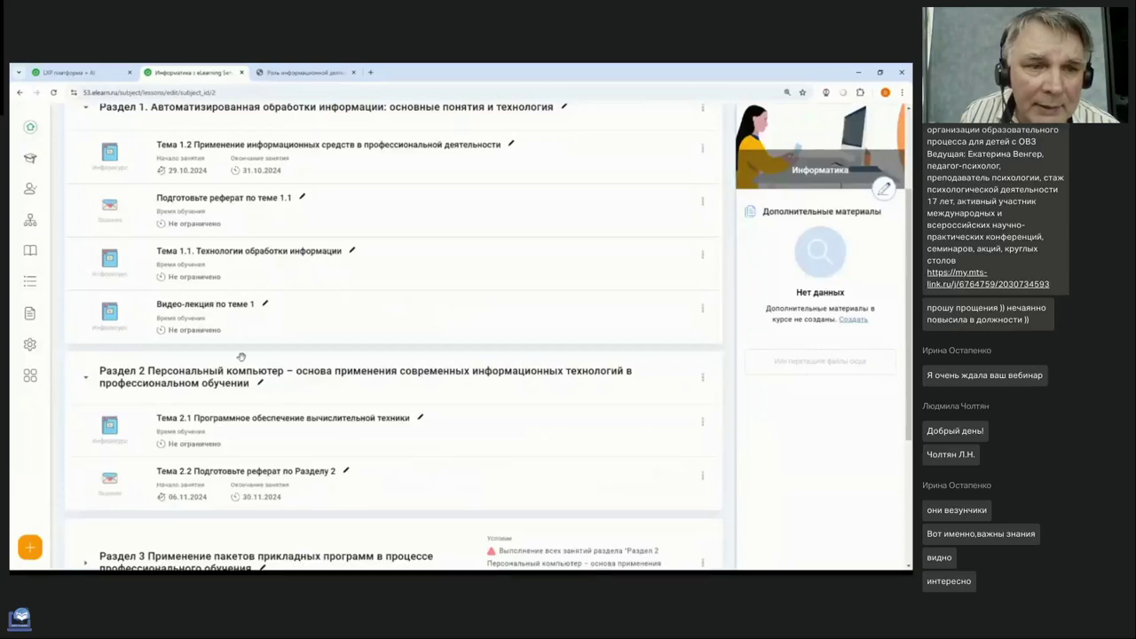
{"action": "scroll", "coordinate": [241, 357], "scroll_direction": "down", "scroll_amount": 1}
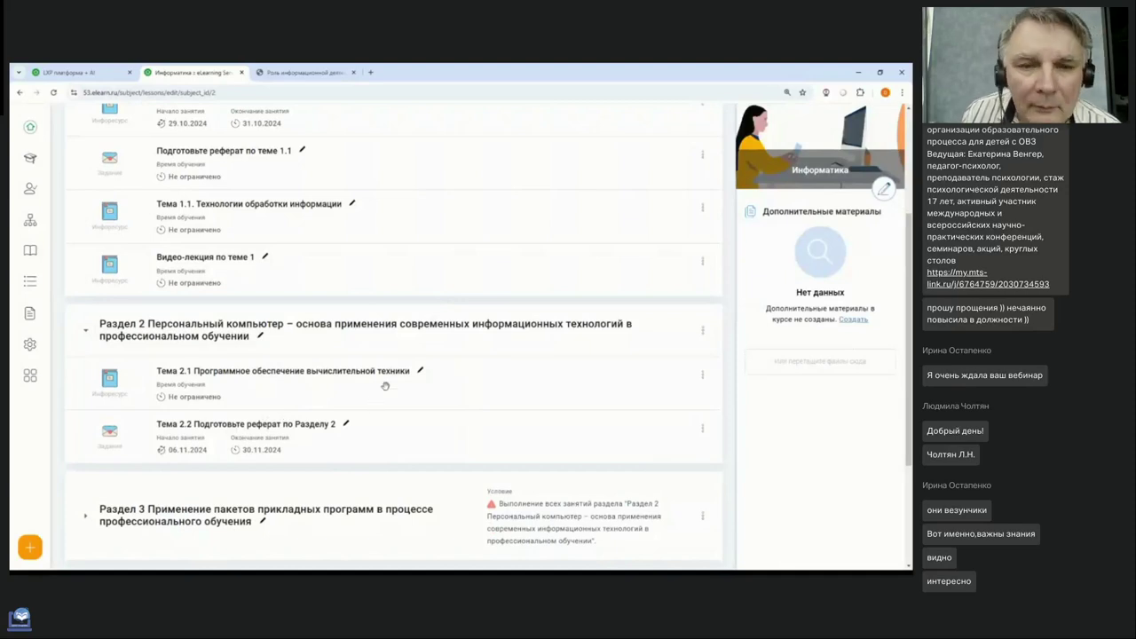
{"action": "scroll", "coordinate": [403, 379], "scroll_direction": "up", "scroll_amount": 3}
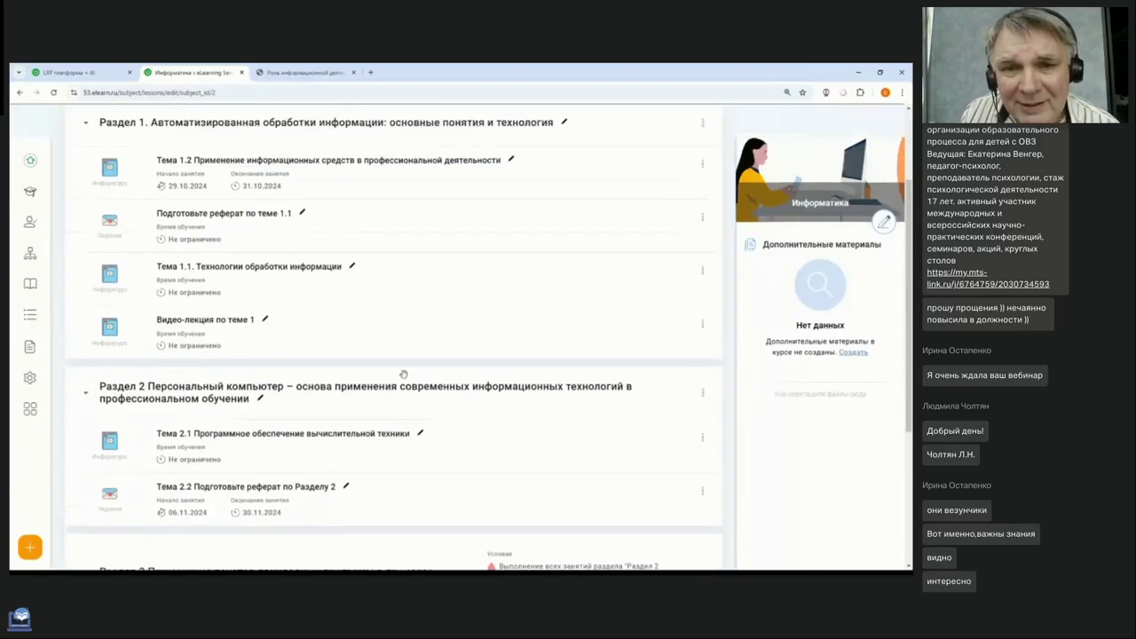
{"action": "scroll", "coordinate": [403, 375], "scroll_direction": "up", "scroll_amount": 2}
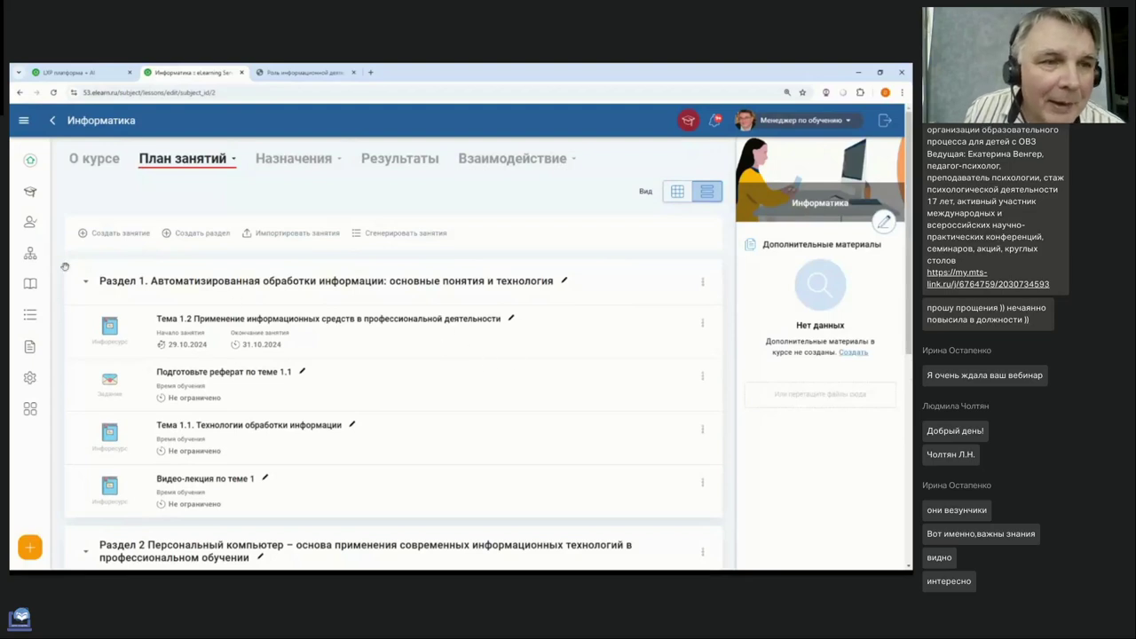
- Open the resource "Роль информационной деятельности в современном обществе" from the knowledge base's information resources
{"action": "mouse_move", "coordinate": [30, 284]}
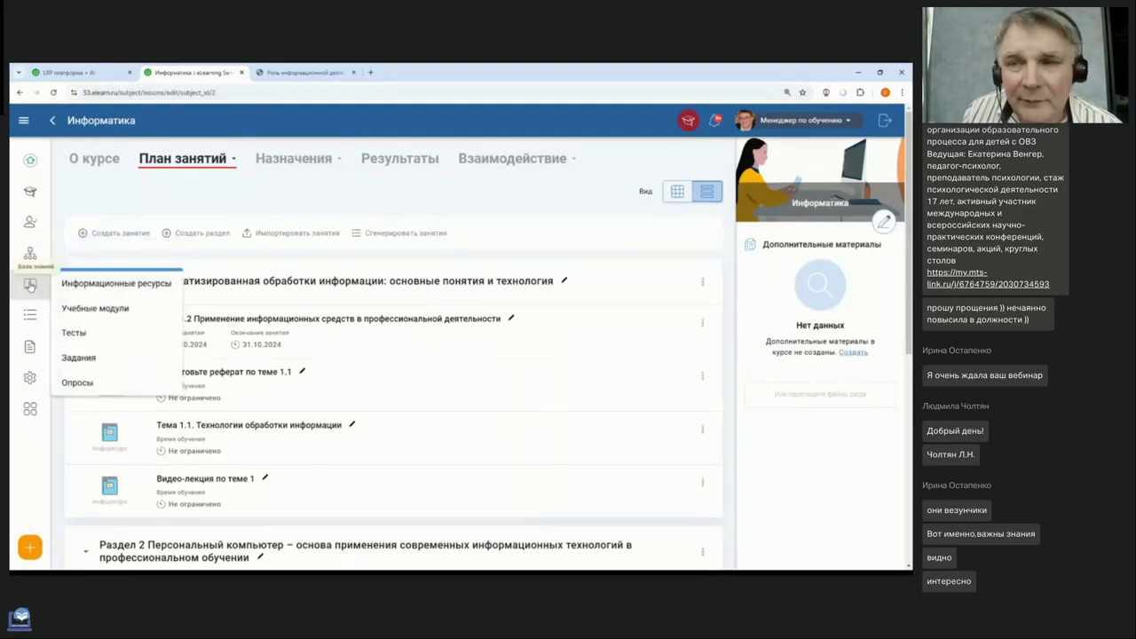
{"action": "left_click", "coordinate": [85, 284]}
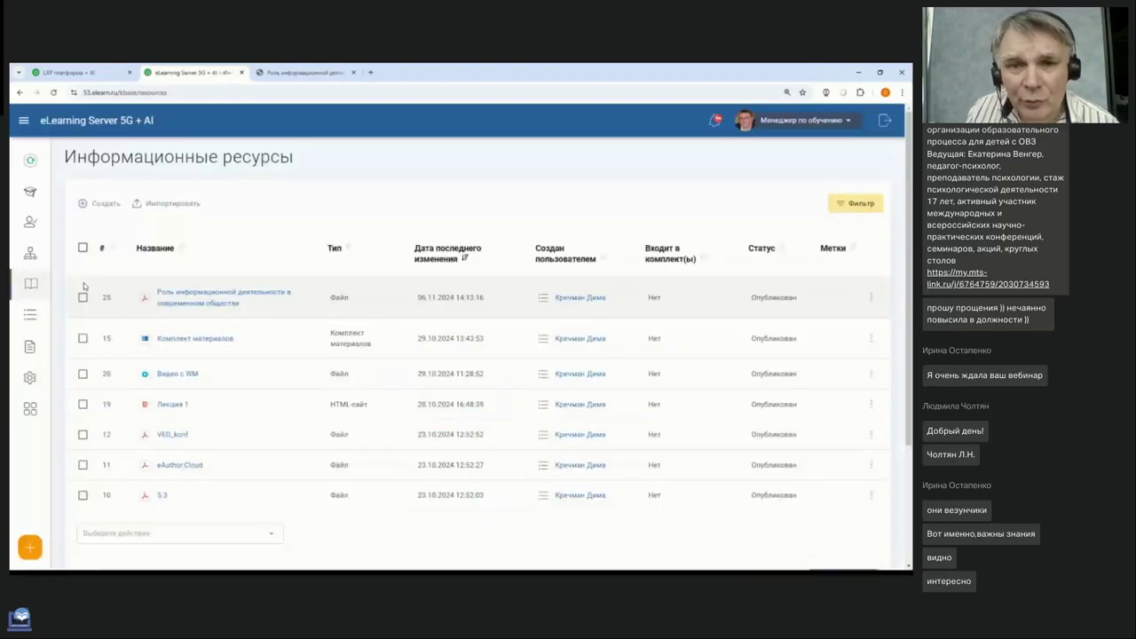
{"action": "left_click", "coordinate": [204, 296]}
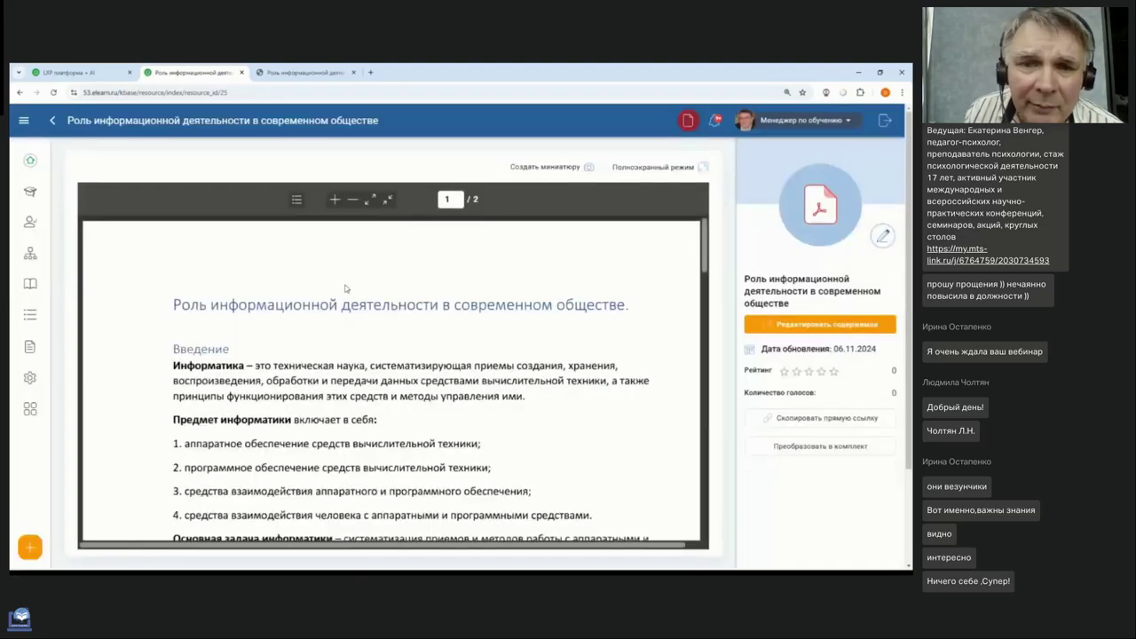
- Read through the opened PDF on the role of information activity and return to the information resources list
{"action": "scroll", "coordinate": [401, 293], "scroll_direction": "down", "scroll_amount": 3}
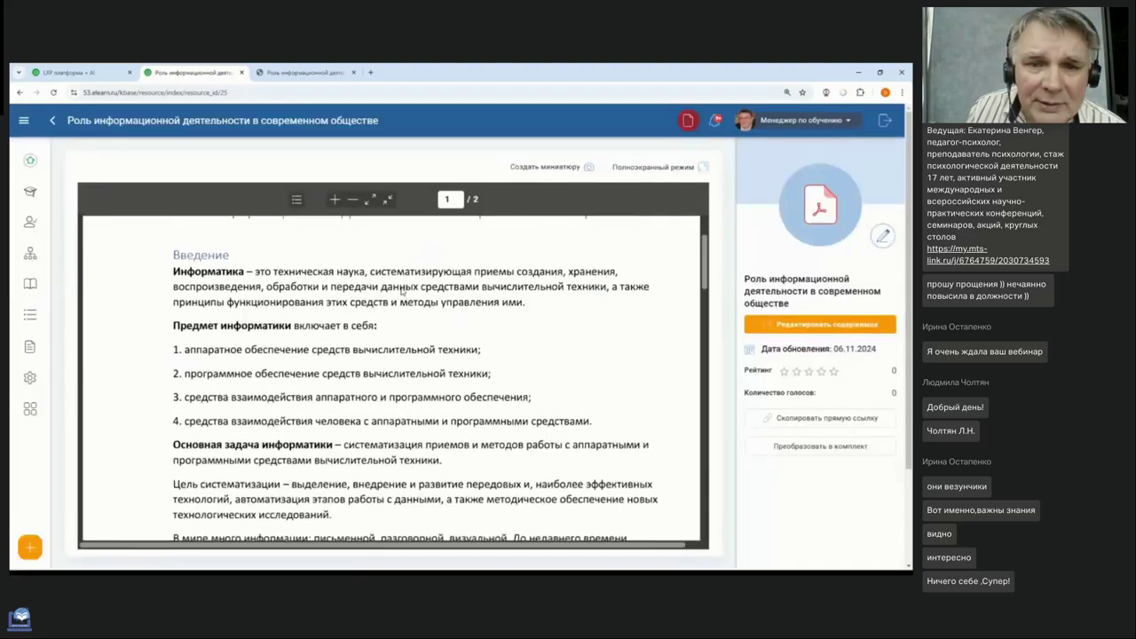
{"action": "scroll", "coordinate": [198, 296], "scroll_direction": "up", "scroll_amount": 3}
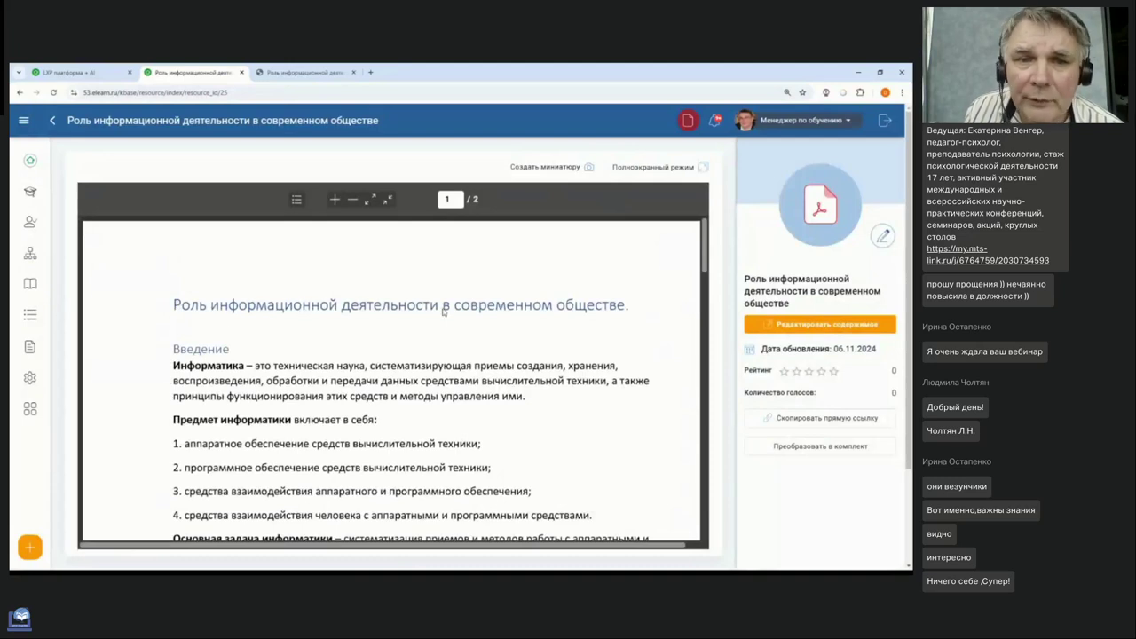
{"action": "scroll", "coordinate": [679, 328], "scroll_direction": "down", "scroll_amount": 7}
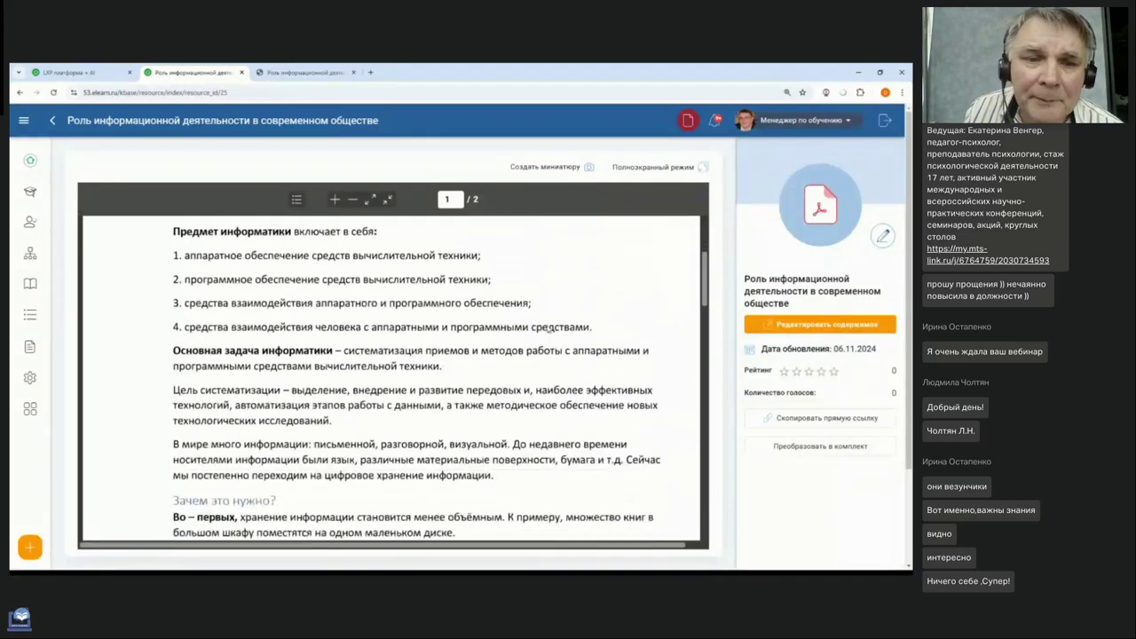
{"action": "scroll", "coordinate": [707, 302], "scroll_direction": "down", "scroll_amount": 4}
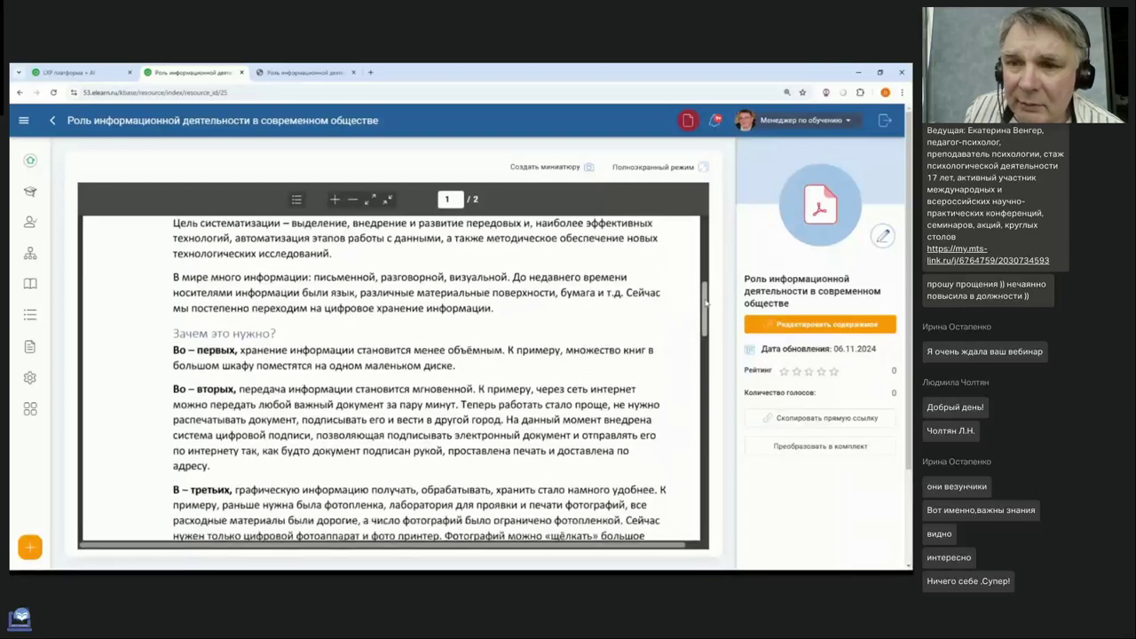
{"action": "scroll", "coordinate": [718, 314], "scroll_direction": "up", "scroll_amount": 3}
{"action": "scroll", "coordinate": [157, 186], "scroll_direction": "up", "scroll_amount": 5}
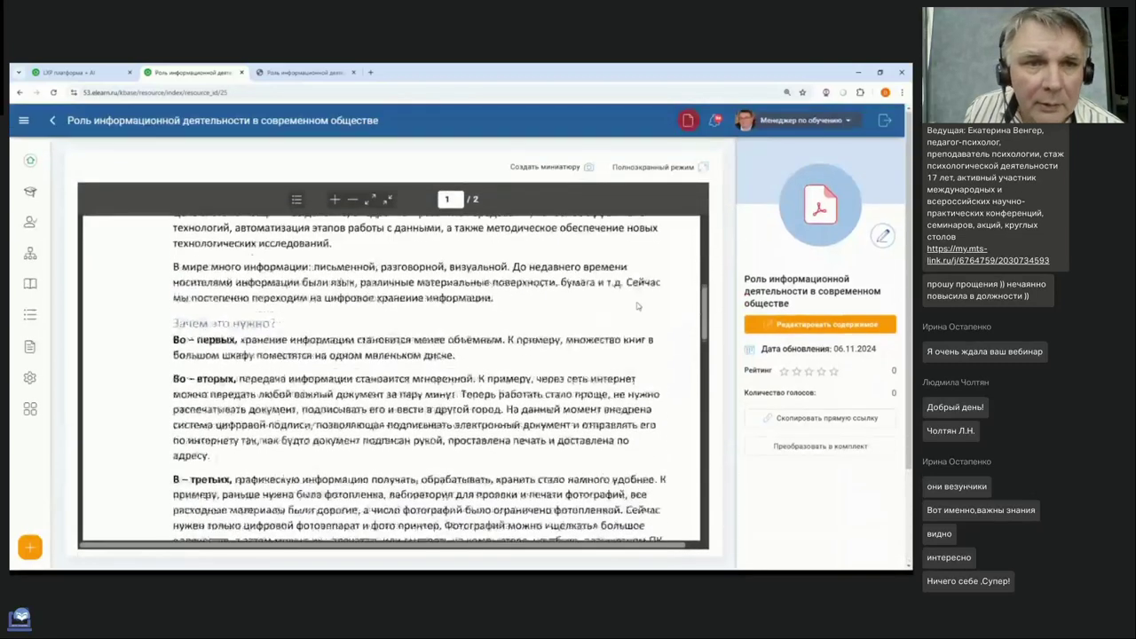
{"action": "left_click", "coordinate": [51, 121]}
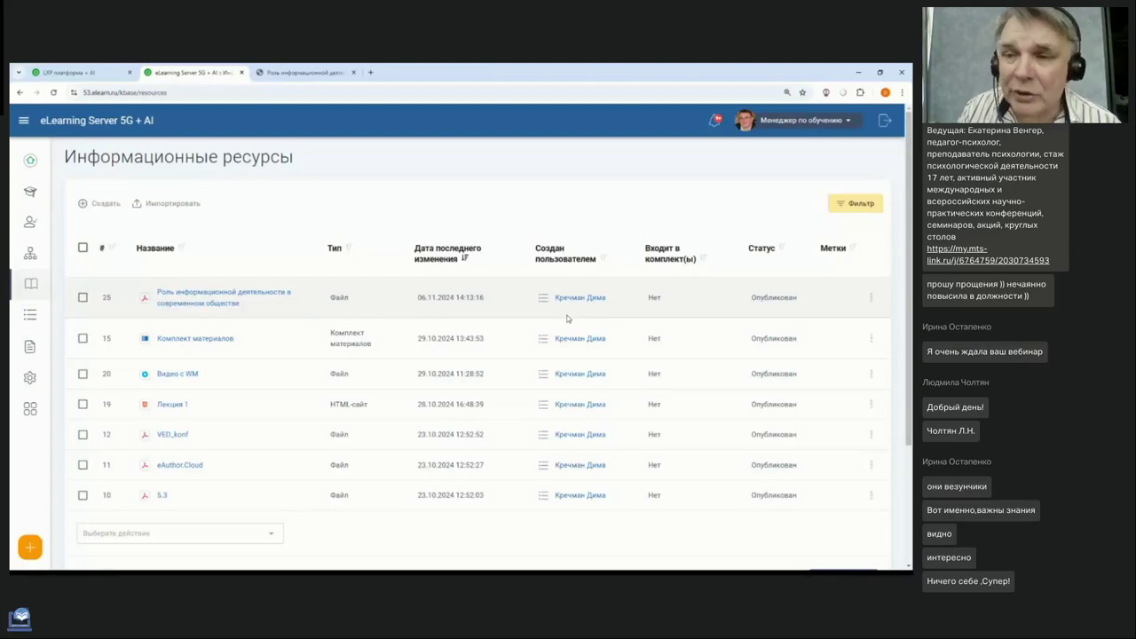
- Generate a test of 3 questions with ChatGPT from the resource "Роль информационной деятельности в современном обществе"
{"action": "left_click", "coordinate": [872, 297]}
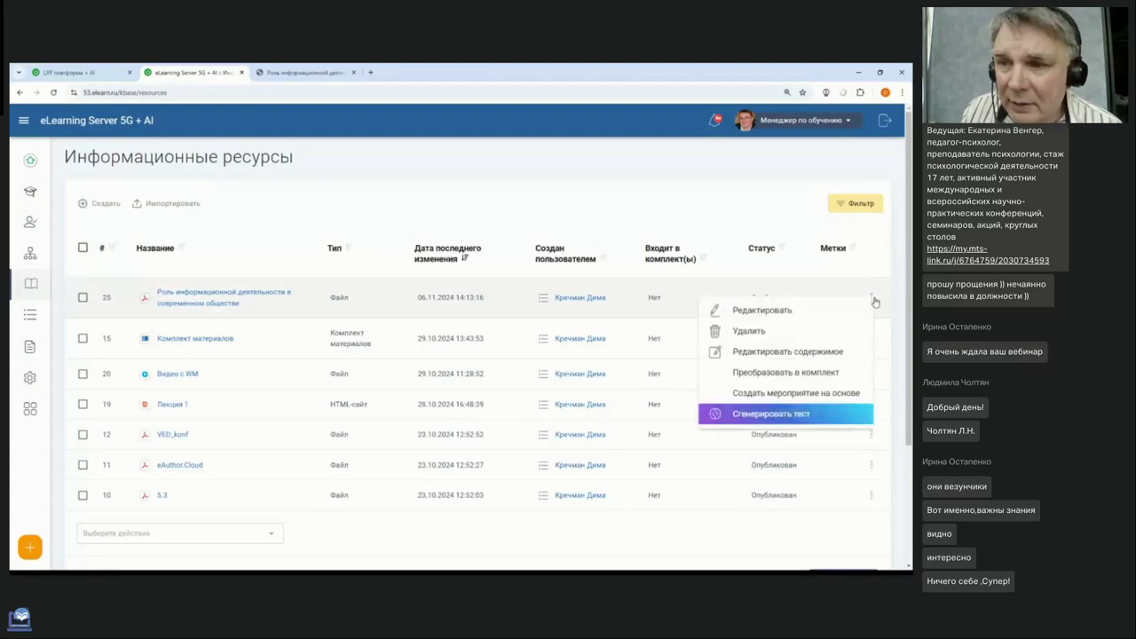
{"action": "left_click", "coordinate": [814, 415]}
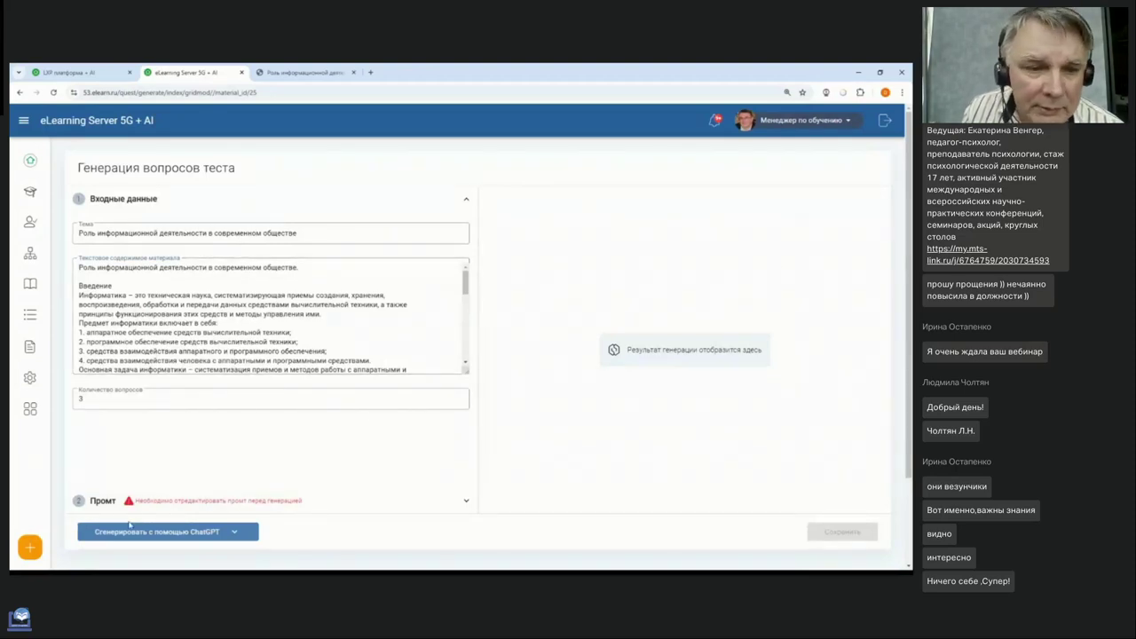
{"action": "left_click", "coordinate": [200, 536]}
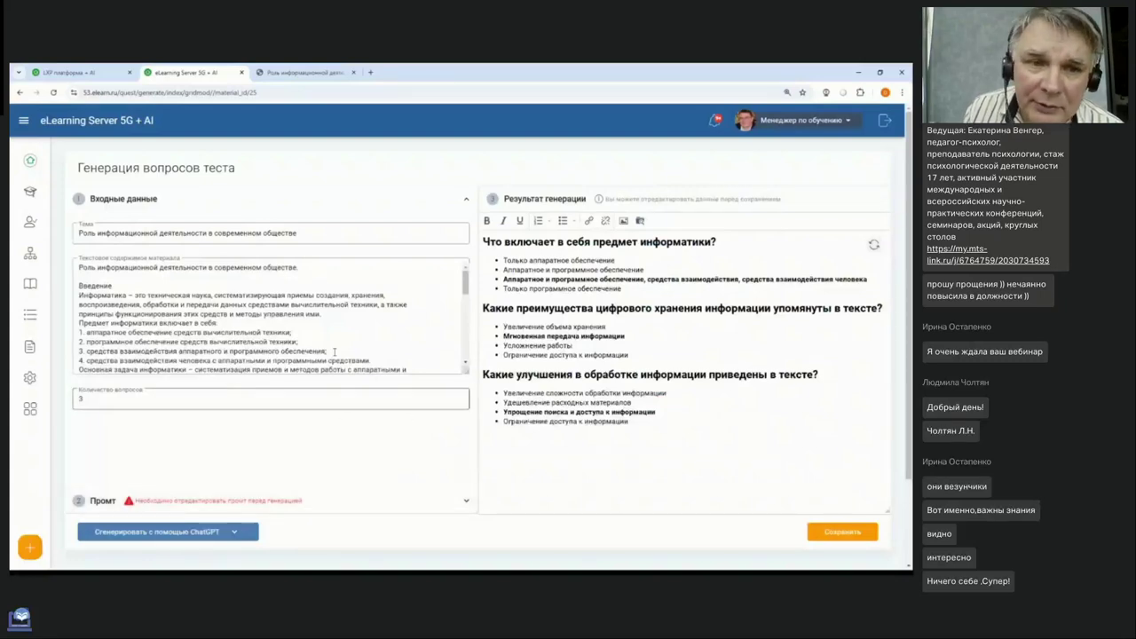
- Review the source text, the full prompt and the number of questions used for the generated test
{"action": "left_click", "coordinate": [237, 307]}
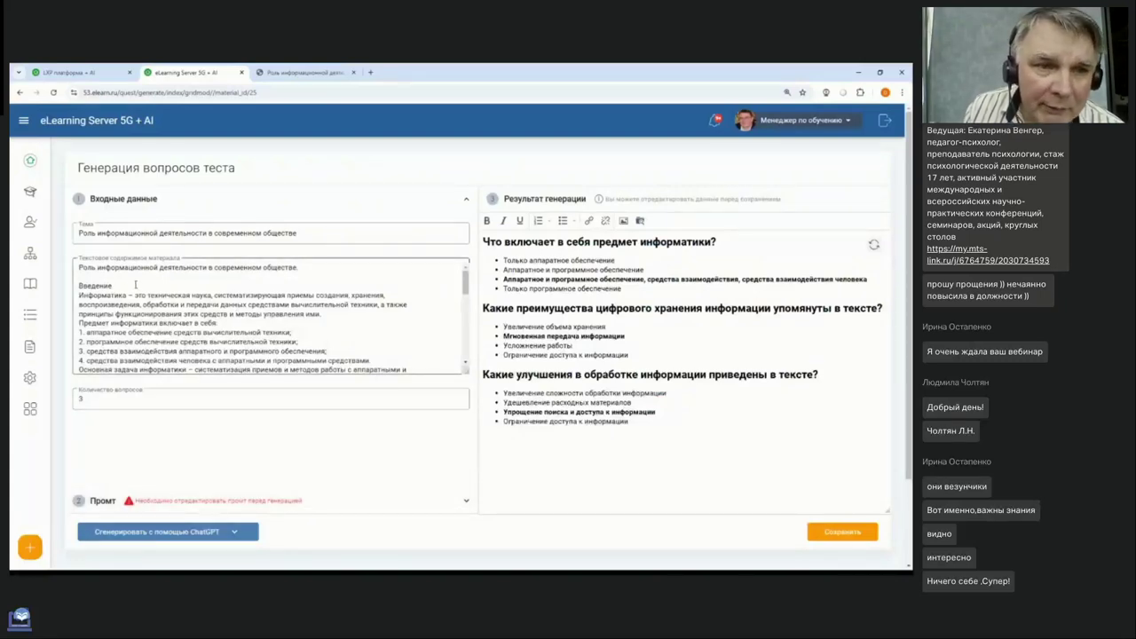
{"action": "left_click", "coordinate": [153, 503]}
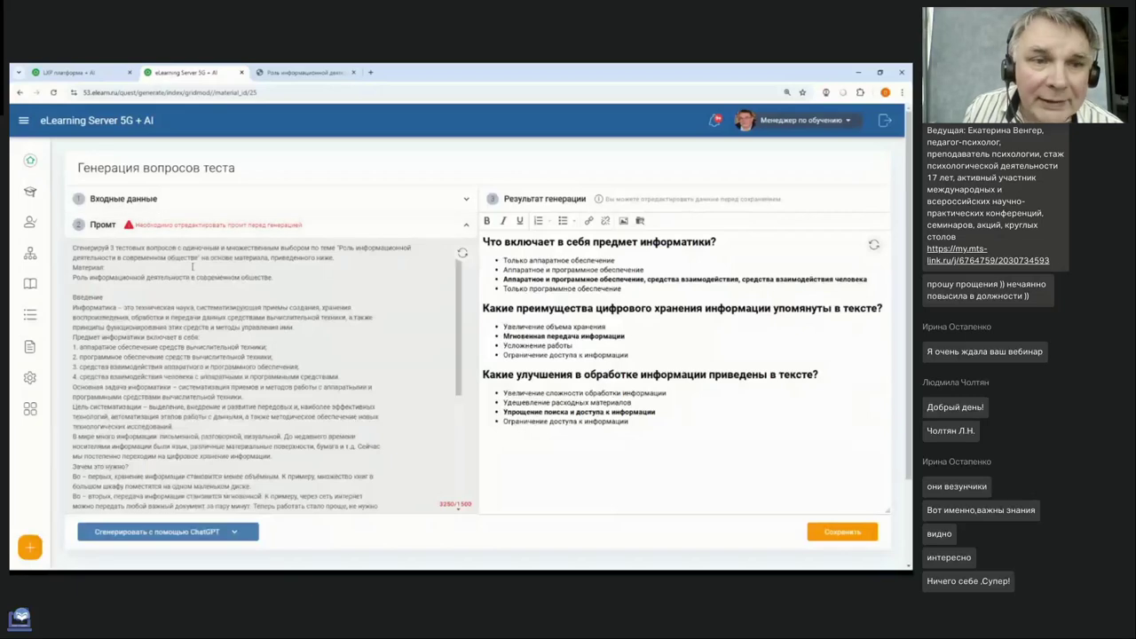
{"action": "left_click", "coordinate": [194, 228]}
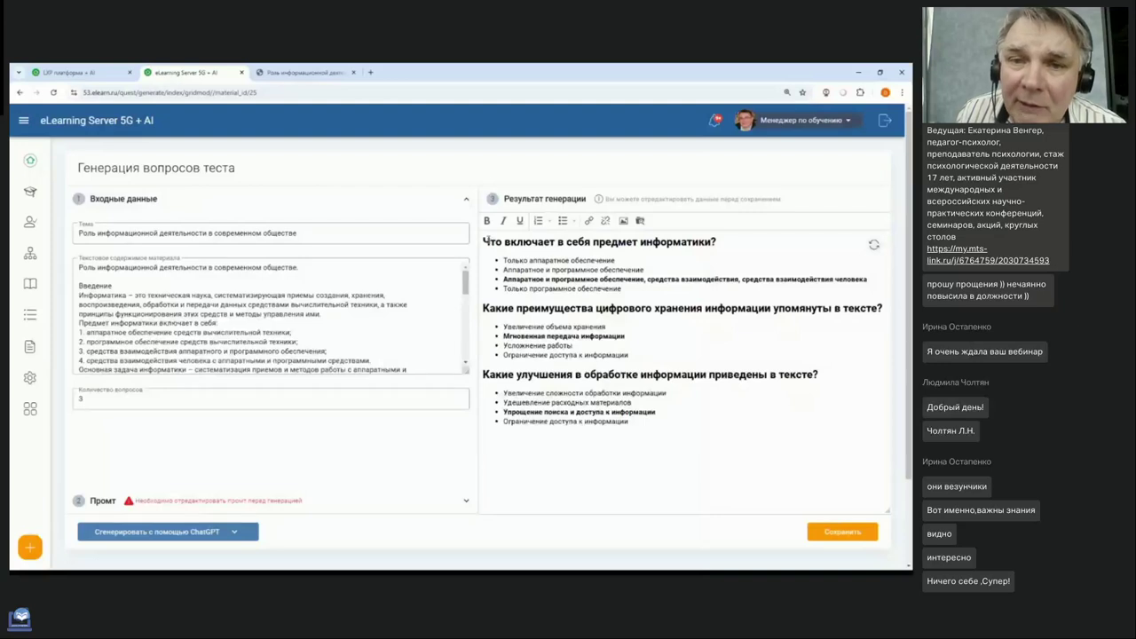
{"action": "left_click_drag", "start_coordinate": [89, 400], "coordinate": [74, 401]}
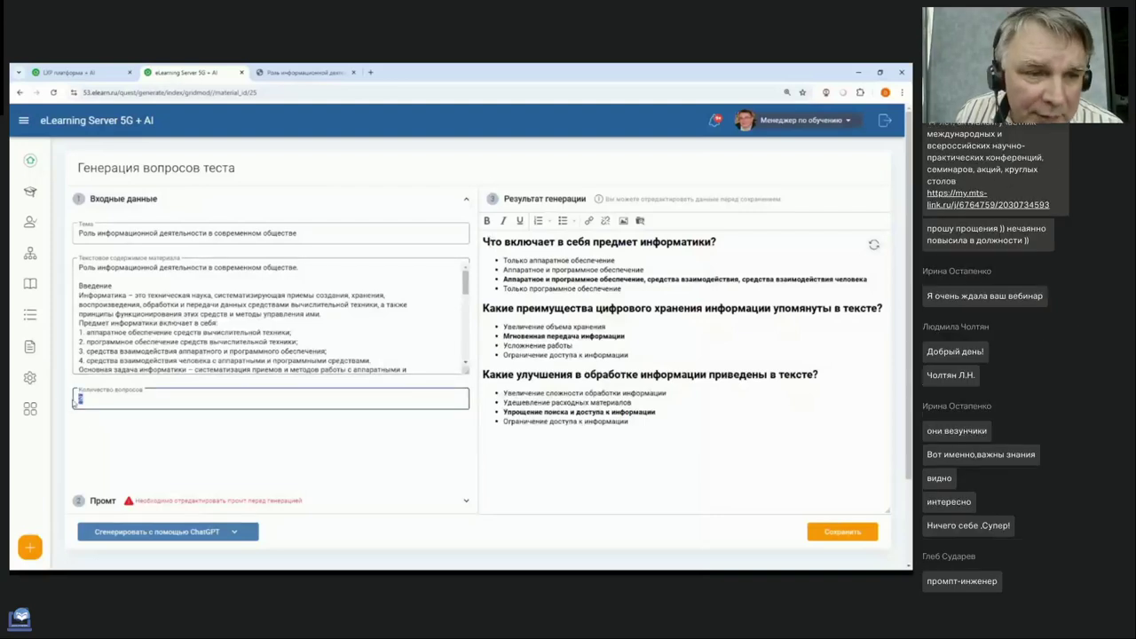
{"action": "left_click", "coordinate": [96, 399]}
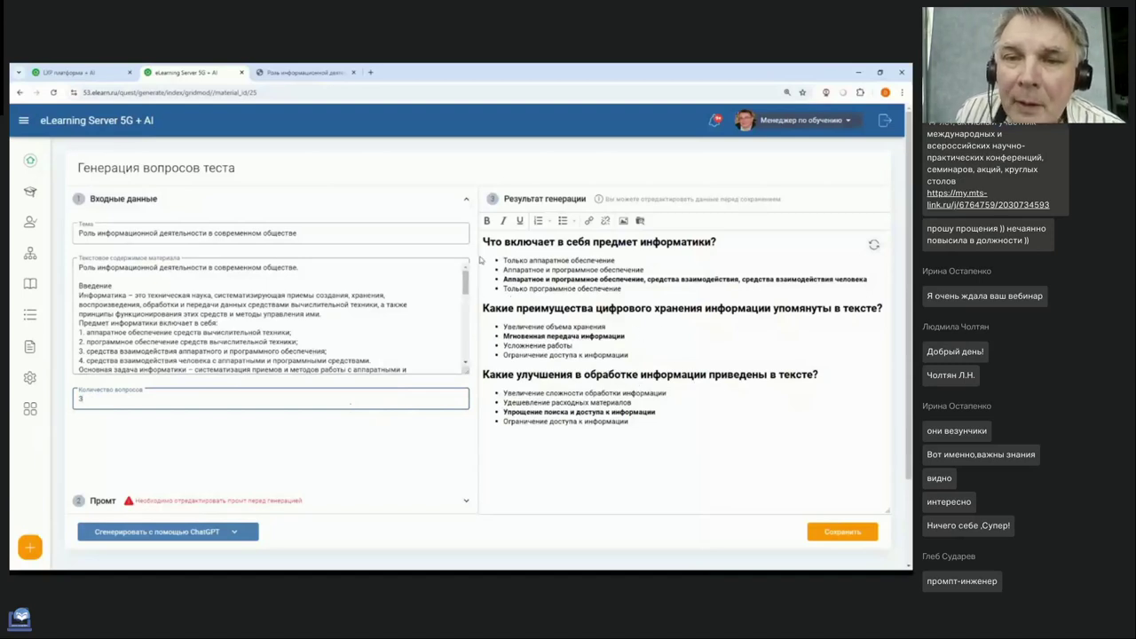
- Inspect the first generated question, "Что включает в себя предмет информатики?", and its answer marked in bold
{"action": "left_click_drag", "start_coordinate": [483, 242], "coordinate": [720, 248]}
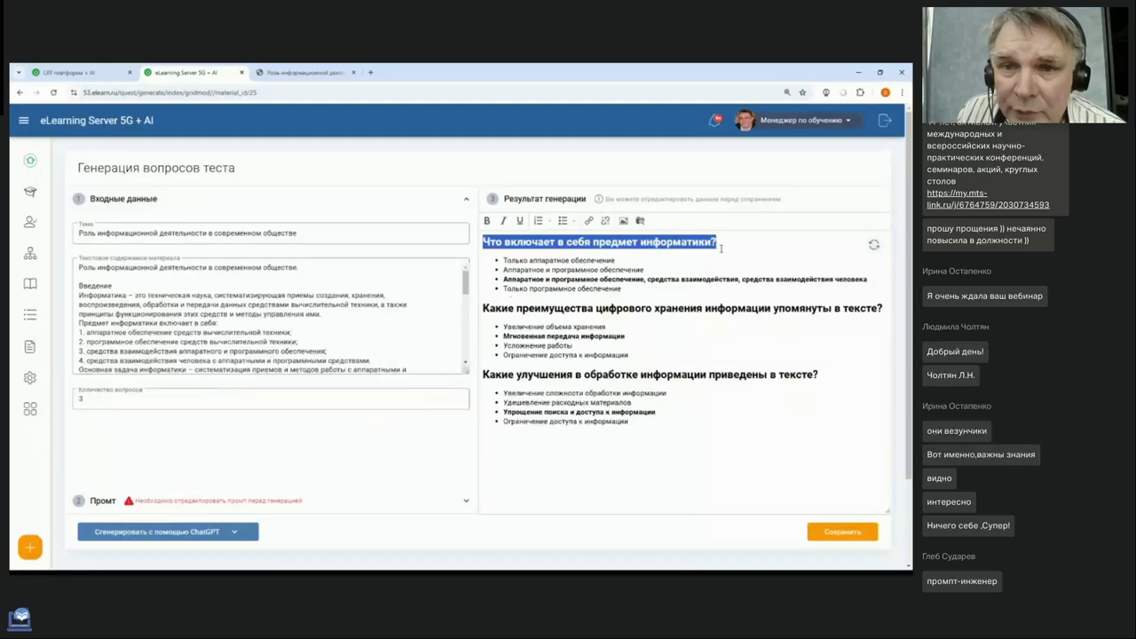
{"action": "left_click", "coordinate": [721, 249]}
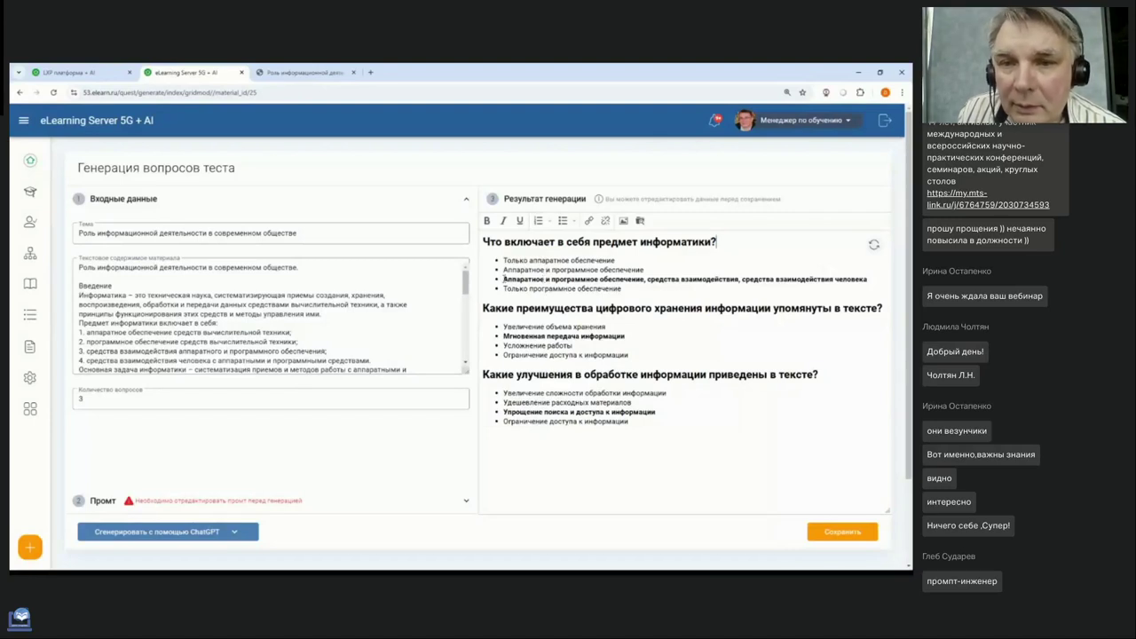
{"action": "left_click_drag", "start_coordinate": [504, 278], "coordinate": [866, 283]}
{"action": "left_click", "coordinate": [637, 374]}
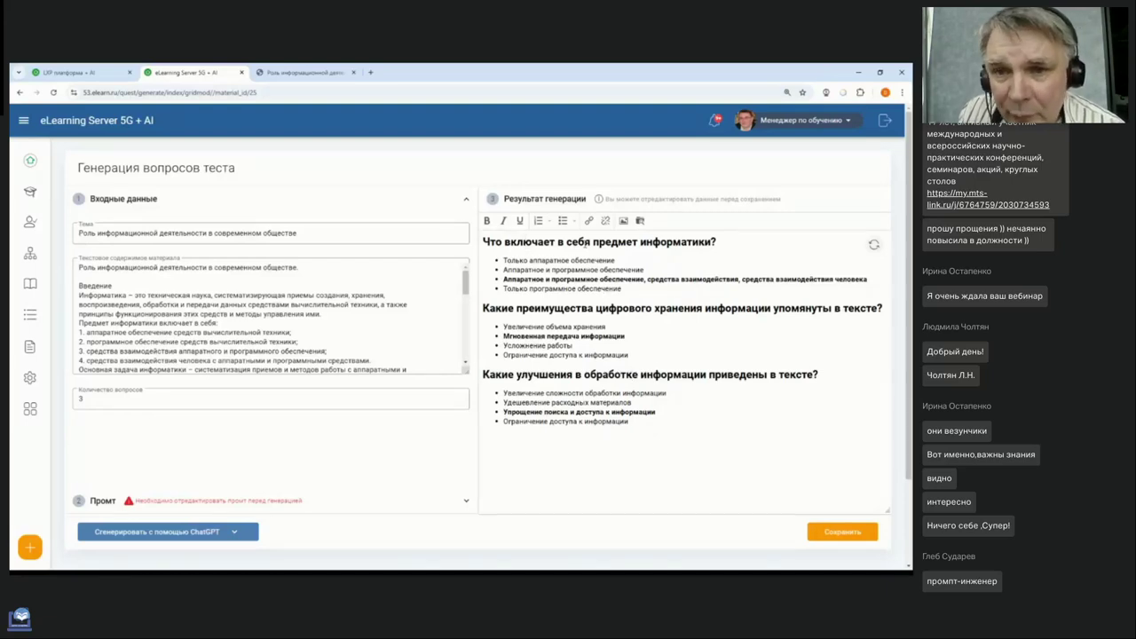
- Append the sample text "mb;kb;k" to the first generated question and erase it again
{"action": "left_click", "coordinate": [736, 242]}
{"action": "type", "text": "mb;kb;k"}
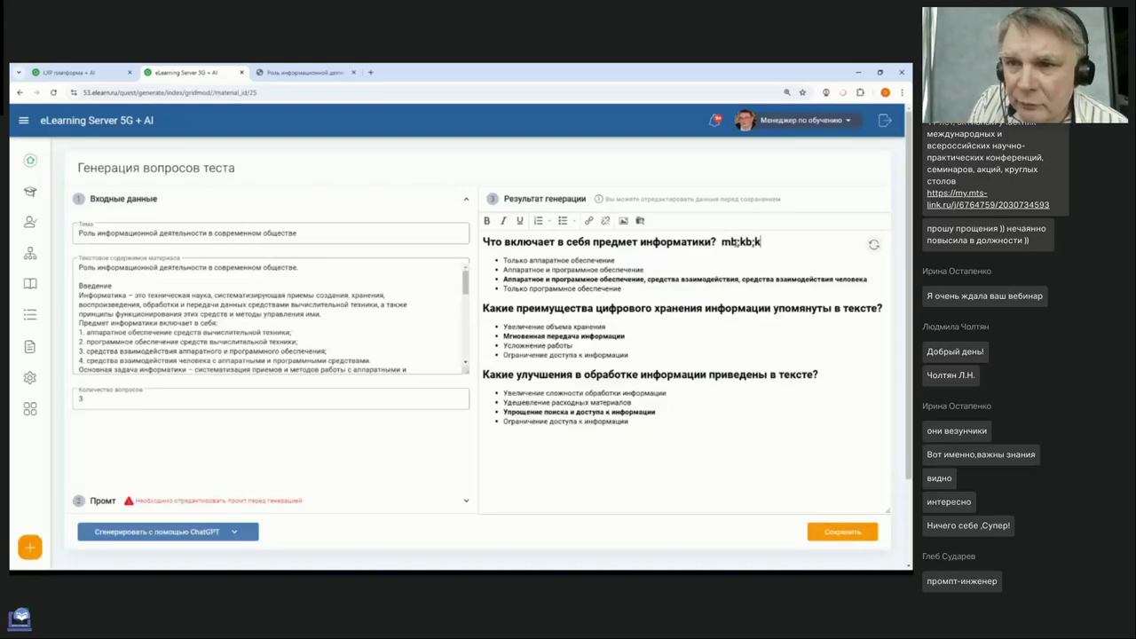
{"action": "key", "text": "BackSpace"}
{"action": "key", "text": "BackSpace"}
{"action": "key", "text": "BackSpace"}
{"action": "key", "text": "BackSpace"}
{"action": "key", "text": "BackSpace"}
{"action": "key", "text": "BackSpace"}
{"action": "key", "text": "BackSpace"}
{"action": "key", "text": "BackSpace"}
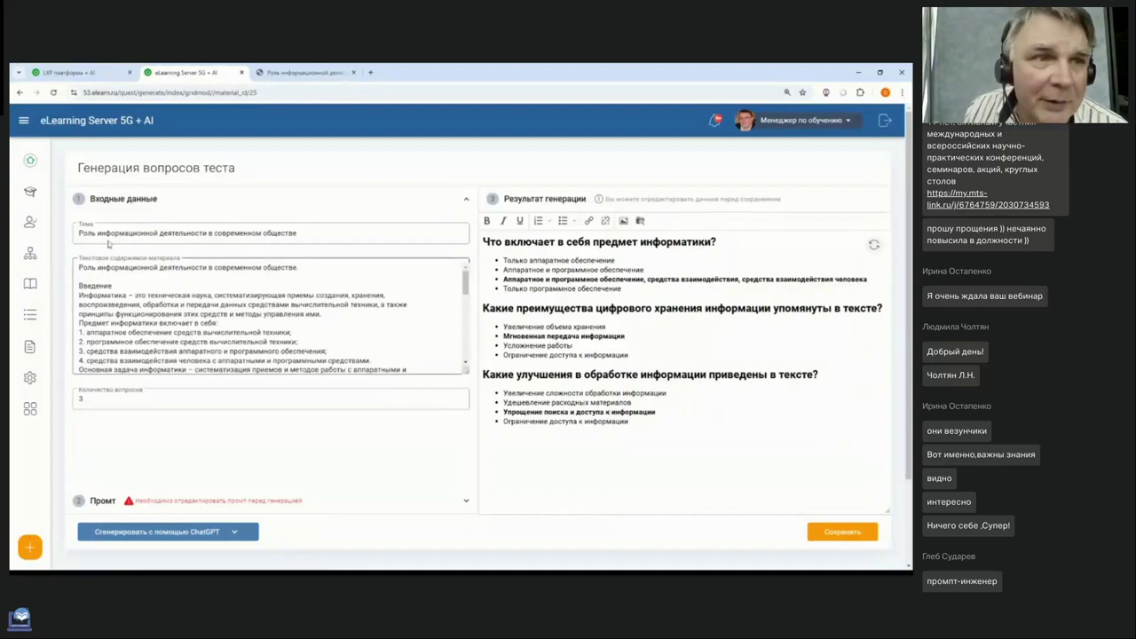
- Leave the question generation without saving and open the Информатика course from the list of training courses
{"action": "left_click", "coordinate": [19, 95]}
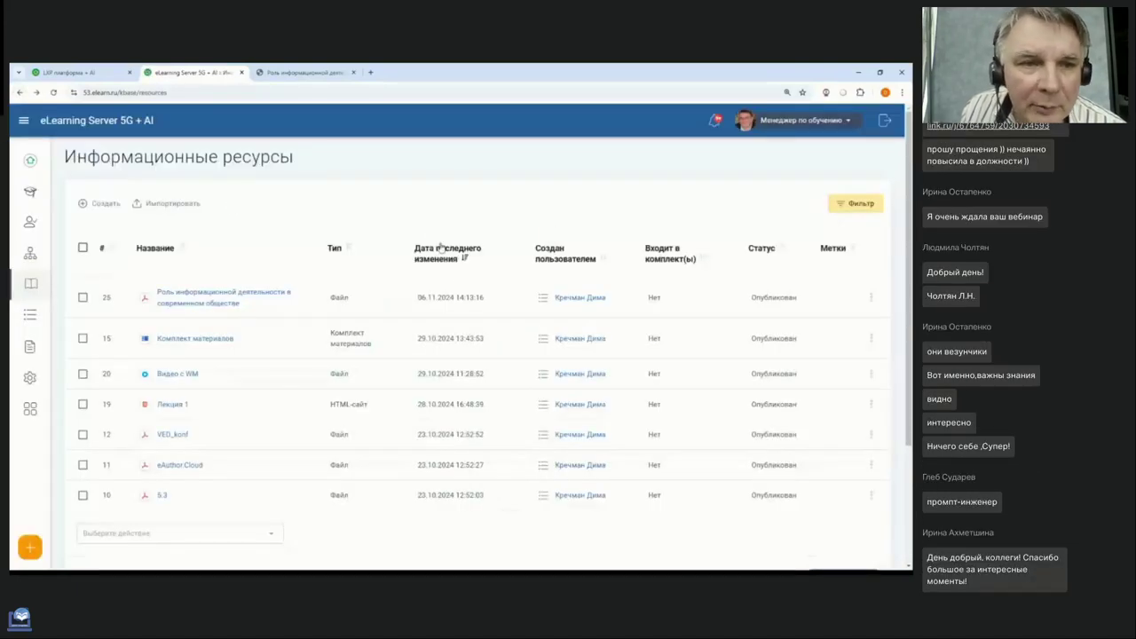
{"action": "mouse_move", "coordinate": [44, 192]}
{"action": "left_click", "coordinate": [116, 194]}
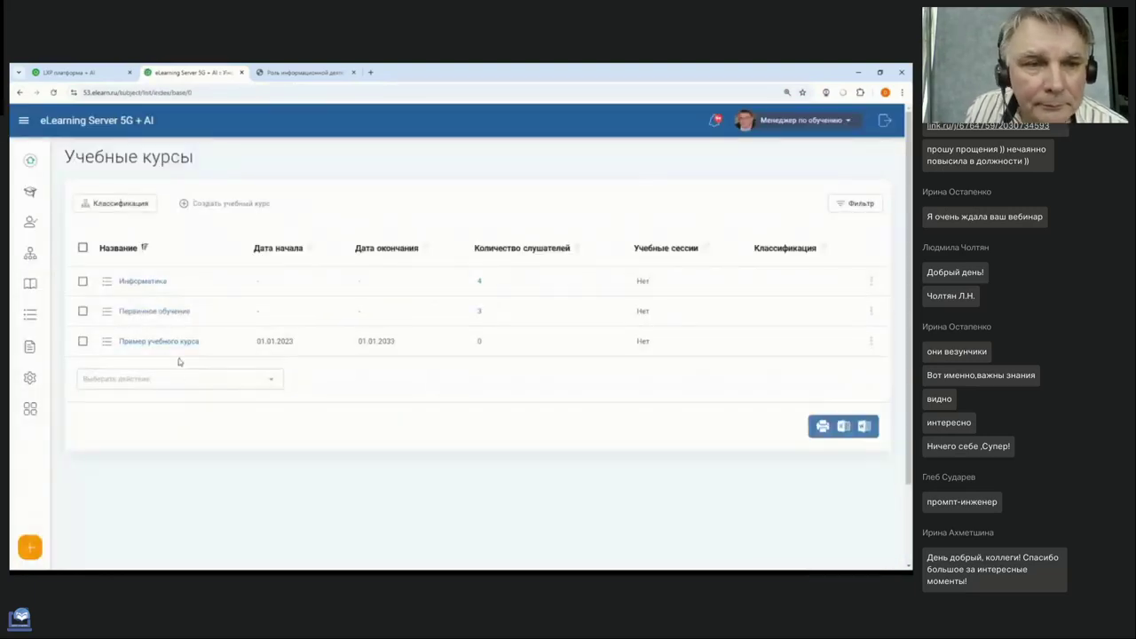
{"action": "left_click", "coordinate": [150, 284]}
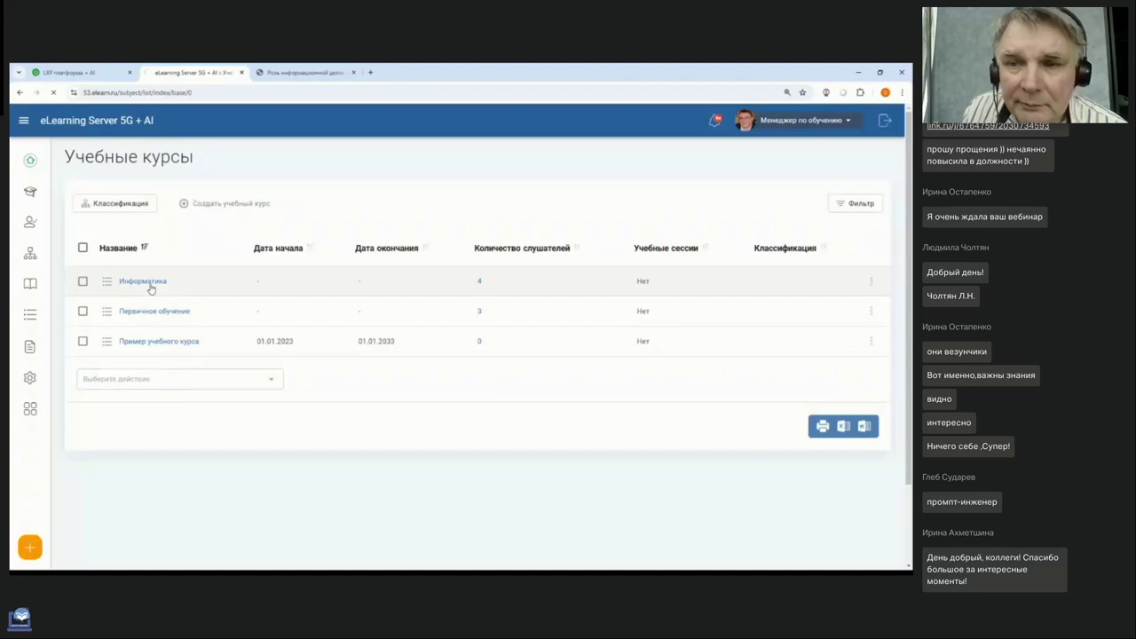
- Open the preview of the assignment "Тема 2.2 Подготовьте реферат по Разделу 2" from the lesson plan
{"action": "scroll", "coordinate": [427, 284], "scroll_direction": "down", "scroll_amount": 2}
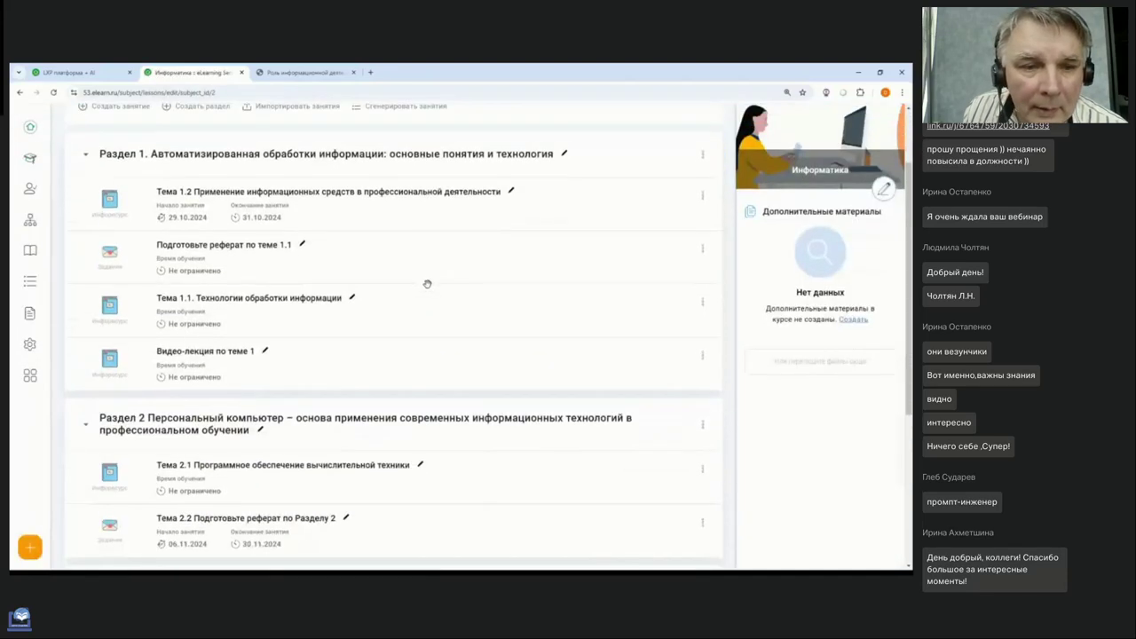
{"action": "scroll", "coordinate": [426, 284], "scroll_direction": "down", "scroll_amount": 3}
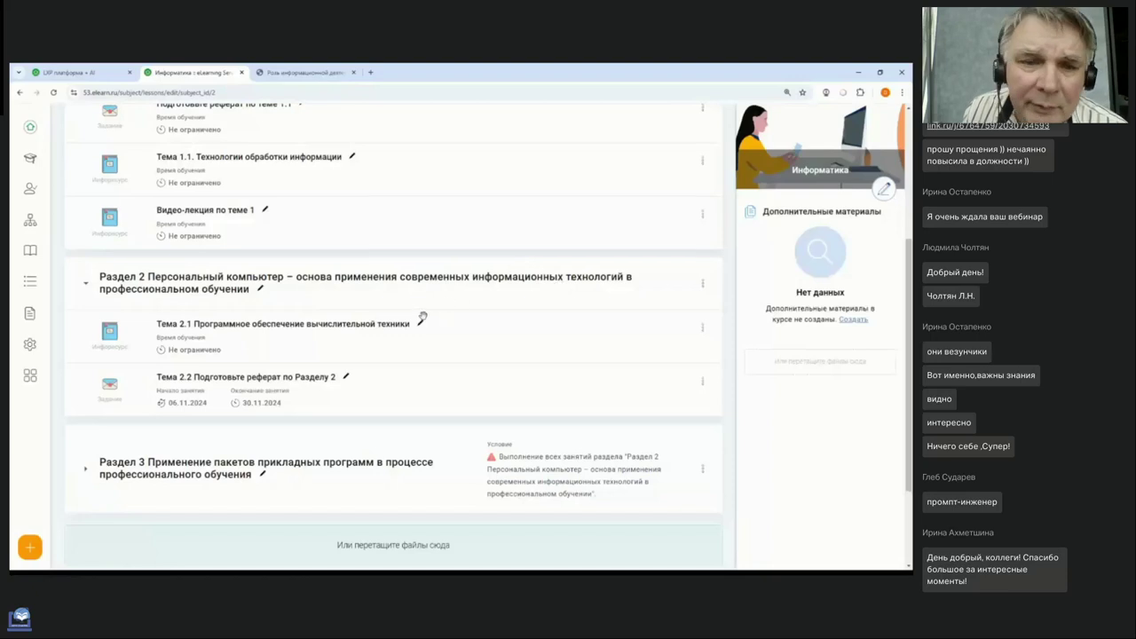
{"action": "scroll", "coordinate": [314, 335], "scroll_direction": "down", "scroll_amount": 1}
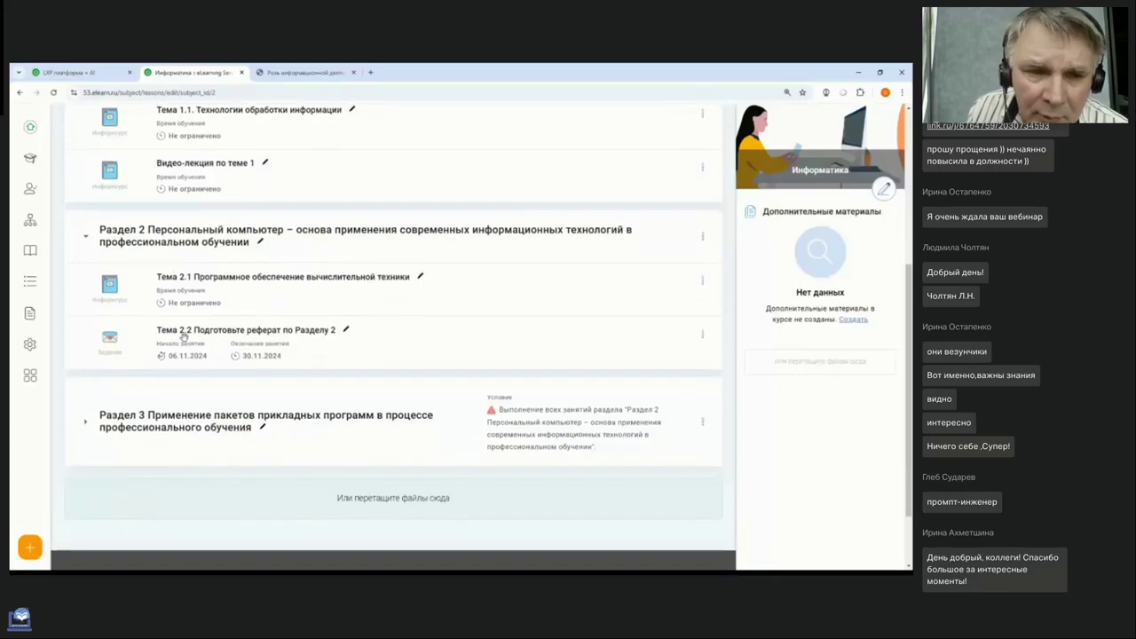
{"action": "left_click", "coordinate": [268, 331]}
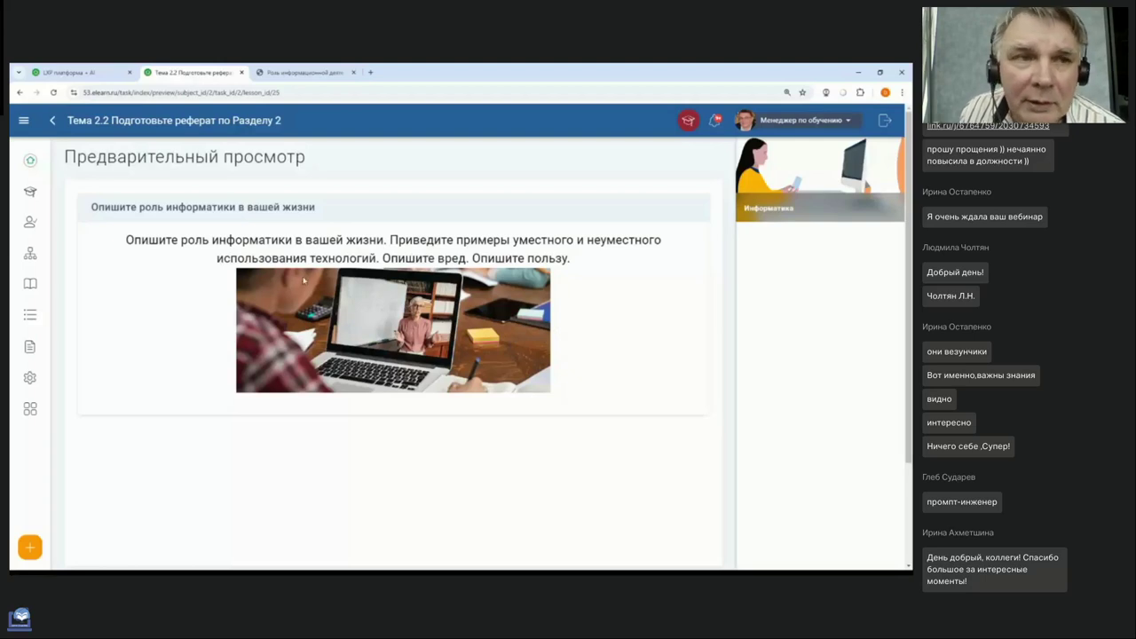
- Return to the Информатика lesson plan and view the course's results sheet
{"action": "left_click", "coordinate": [52, 124]}
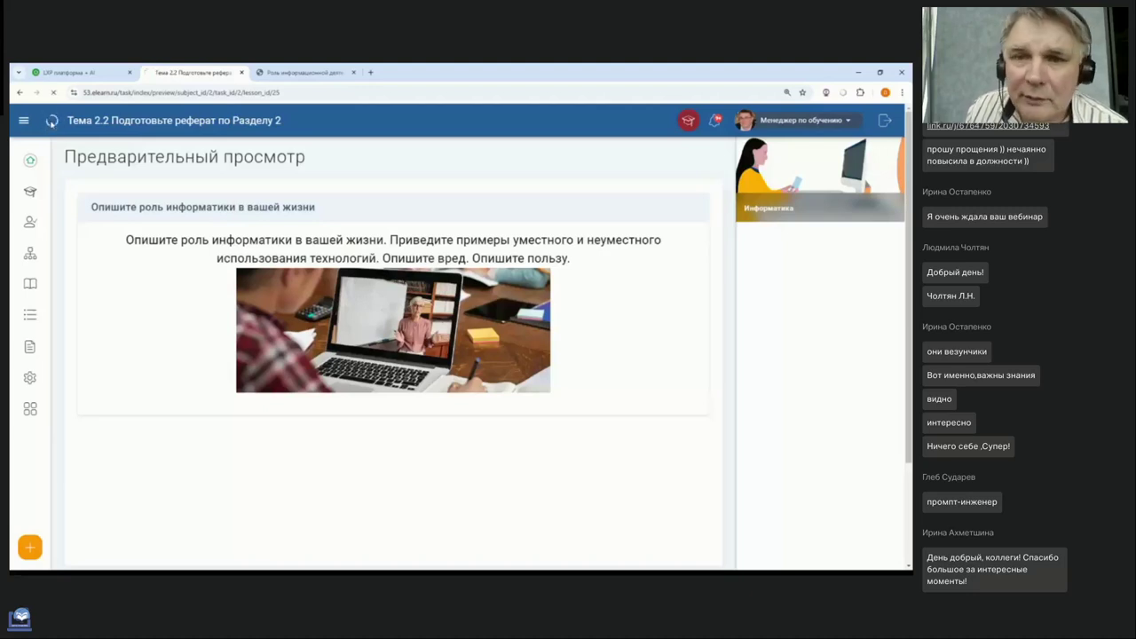
{"action": "scroll", "coordinate": [355, 258], "scroll_direction": "down", "scroll_amount": 2}
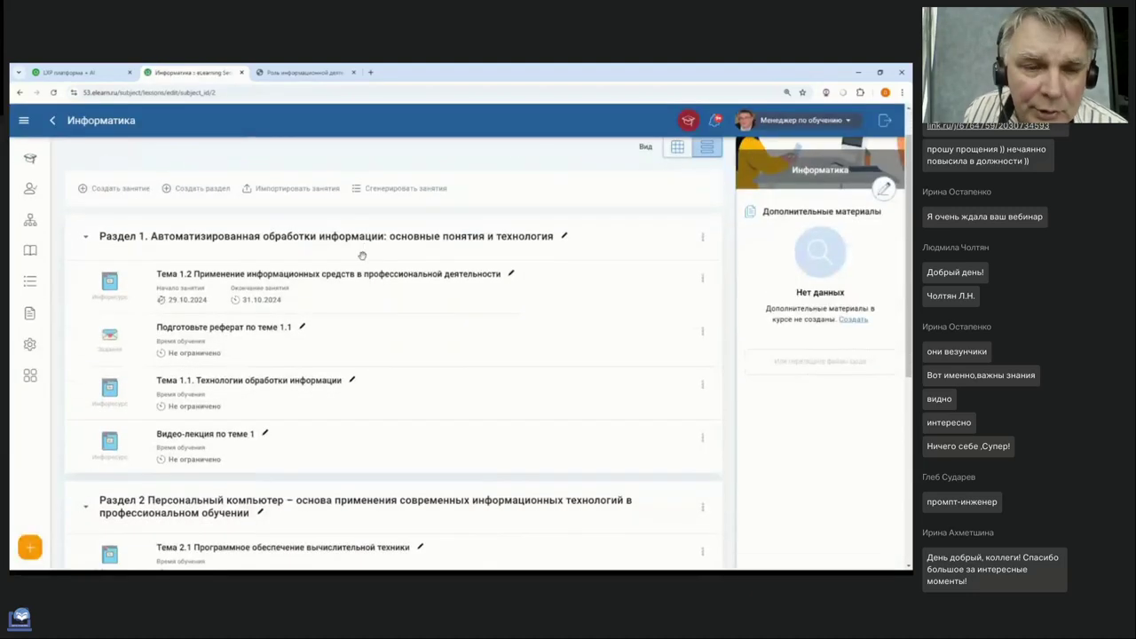
{"action": "scroll", "coordinate": [362, 256], "scroll_direction": "up", "scroll_amount": 2}
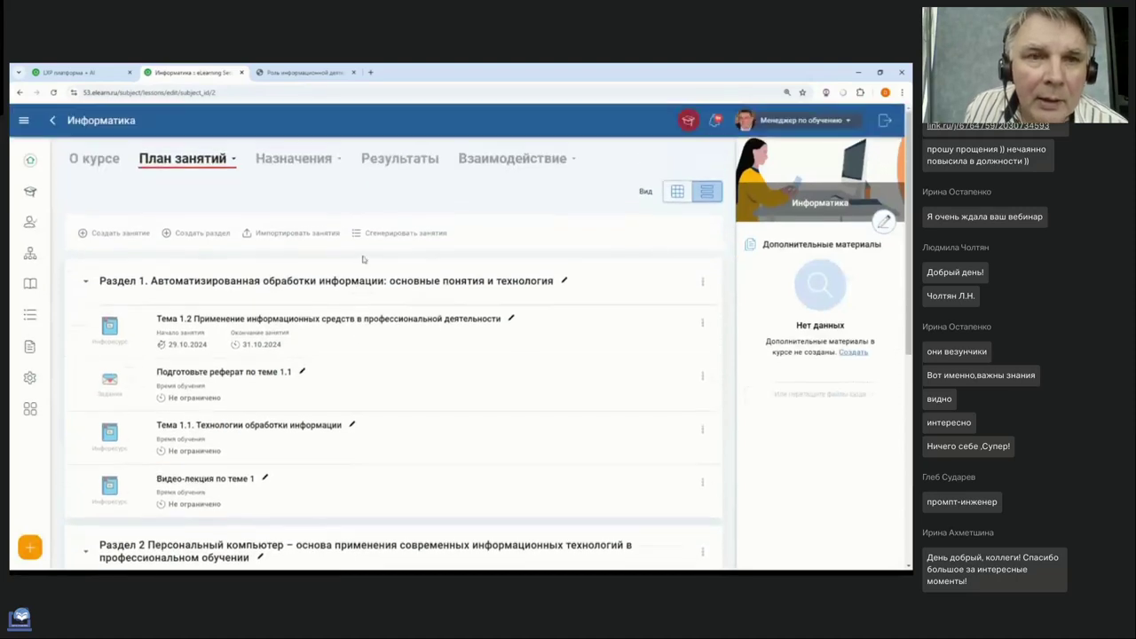
{"action": "left_click", "coordinate": [400, 158]}
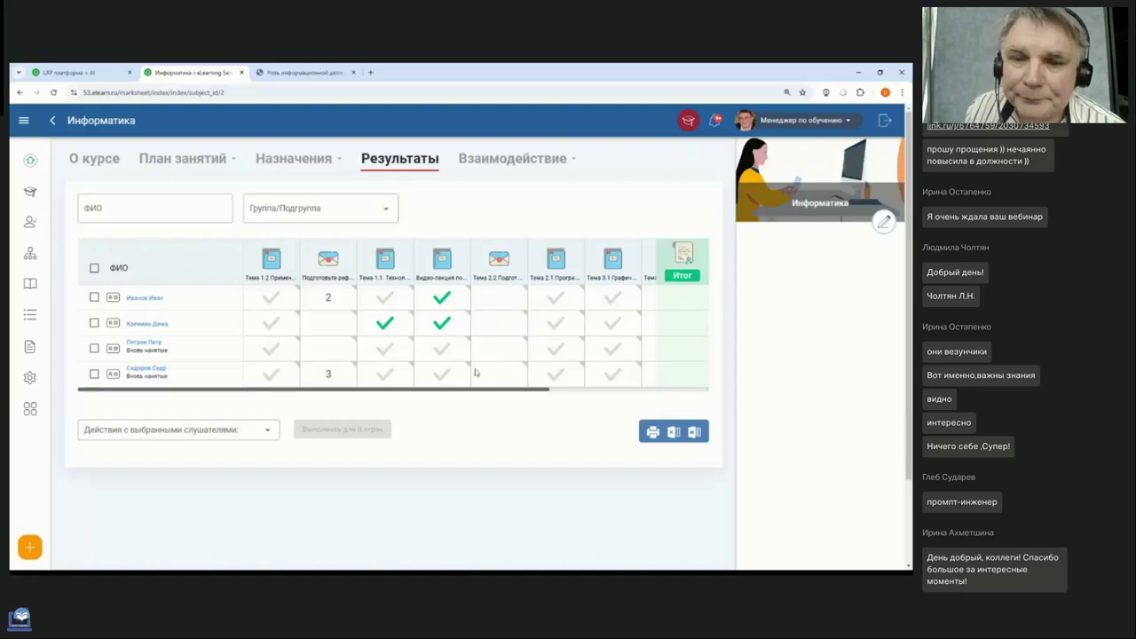
- Leave the course and examine the Информатика assignments under "Задания на проверку" on the home page, including Тема 2.2
{"action": "left_click", "coordinate": [53, 122]}
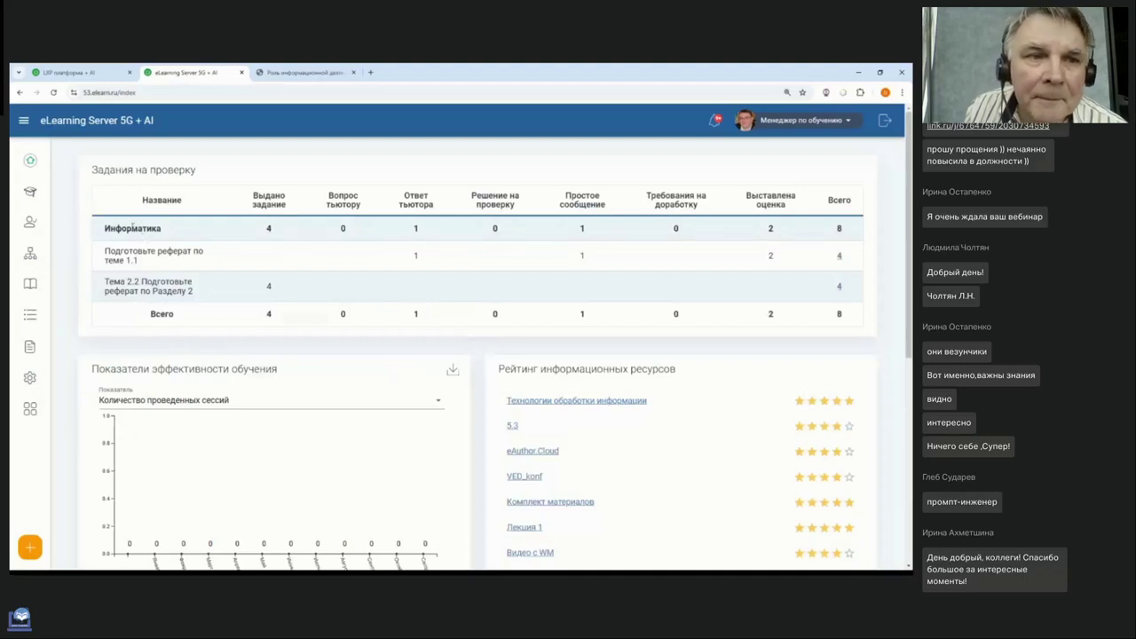
{"action": "left_click_drag", "start_coordinate": [110, 228], "coordinate": [157, 228]}
{"action": "left_click", "coordinate": [165, 240]}
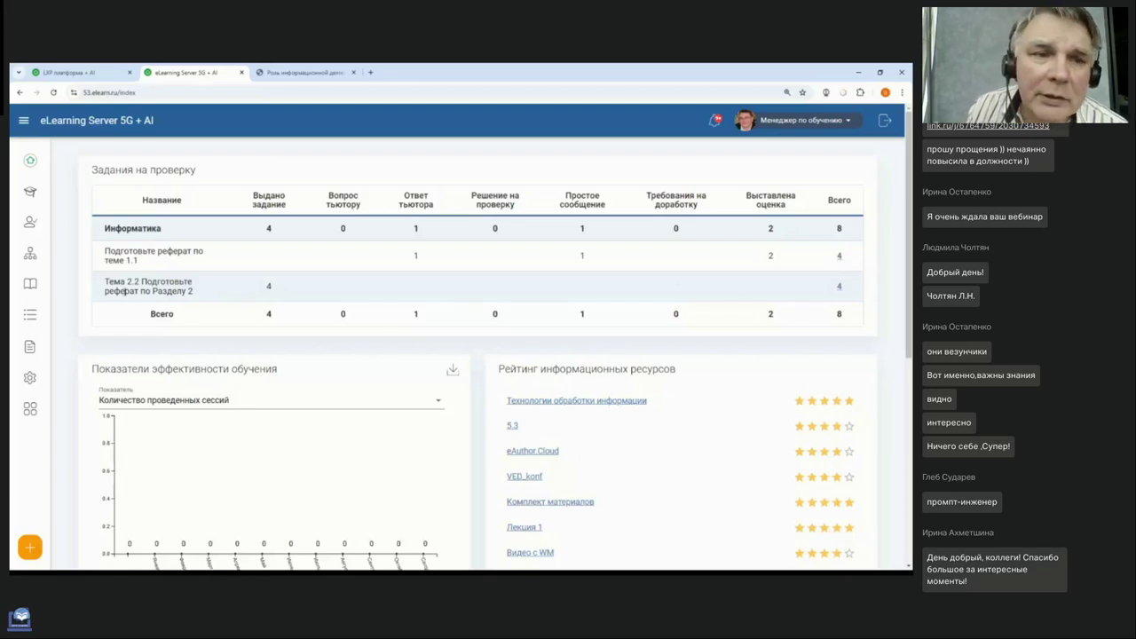
{"action": "mouse_move", "coordinate": [106, 281]}
{"action": "left_mouse_down"}
{"action": "mouse_move", "coordinate": [193, 283]}
{"action": "mouse_move", "coordinate": [196, 294]}
{"action": "mouse_move", "coordinate": [104, 280]}
{"action": "left_mouse_up"}
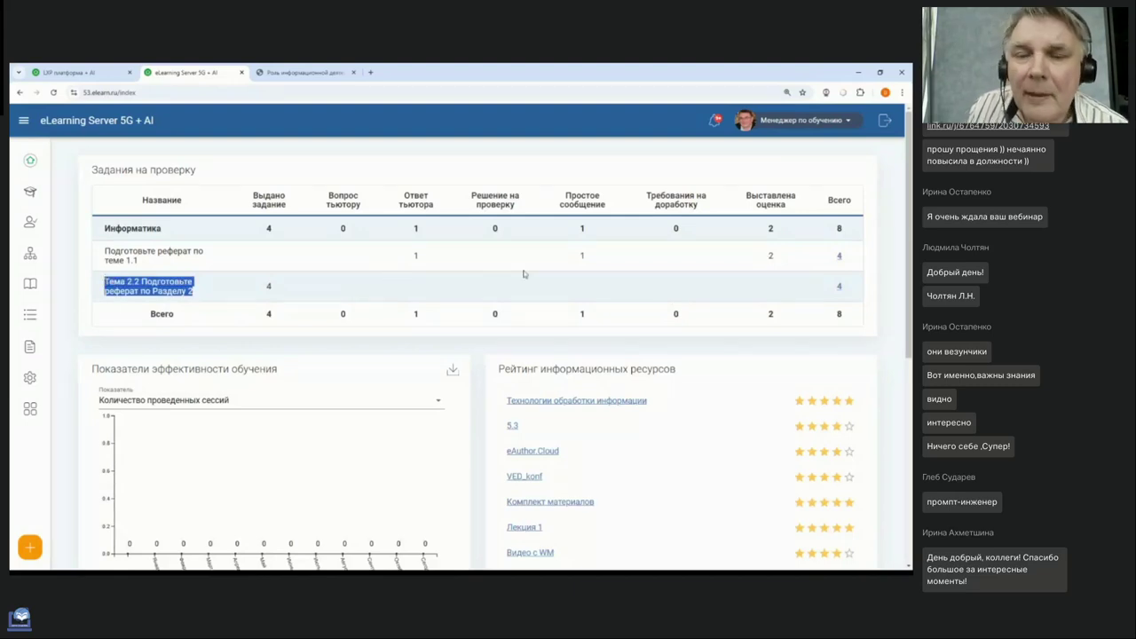
{"action": "left_click", "coordinate": [207, 295]}
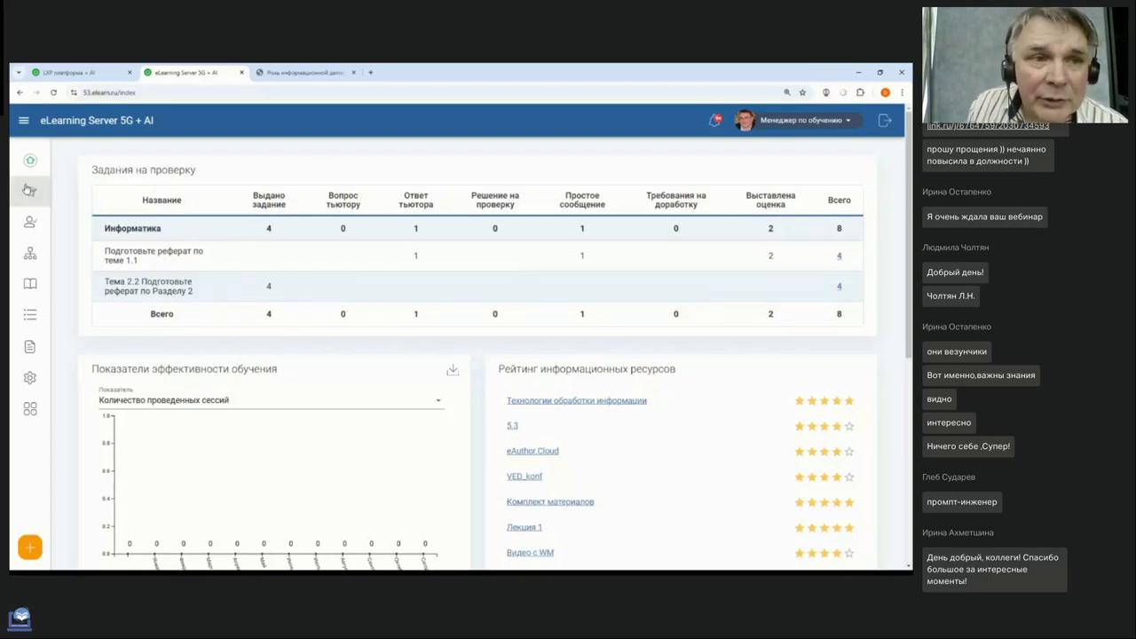
- Reopen the Информатика course and show the list of students assigned to it
{"action": "mouse_move", "coordinate": [30, 190]}
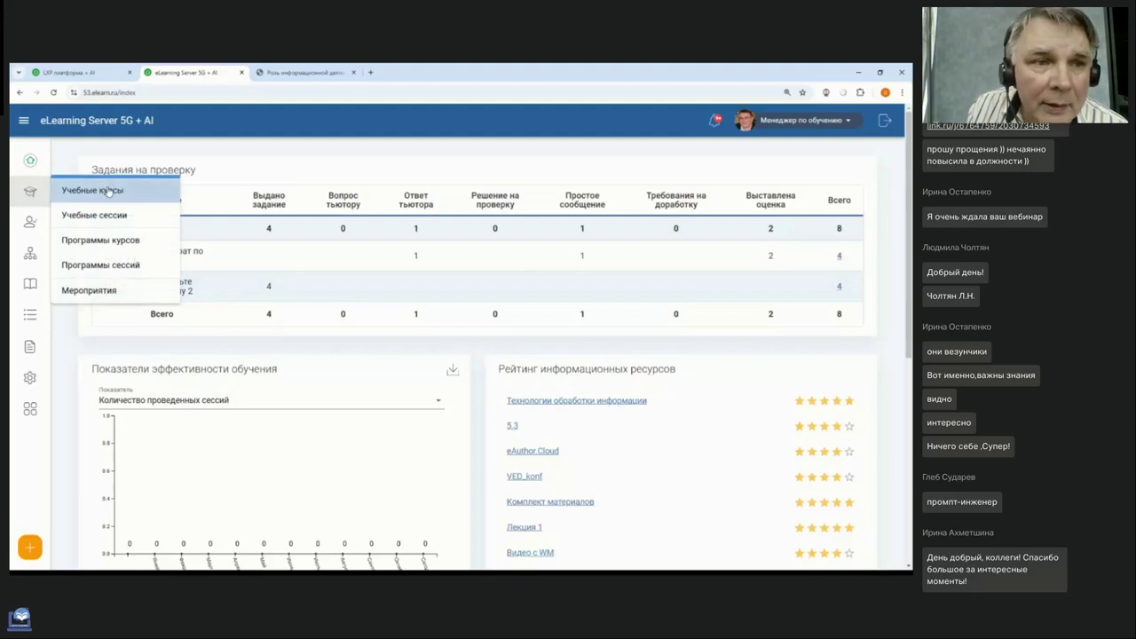
{"action": "left_click", "coordinate": [112, 192]}
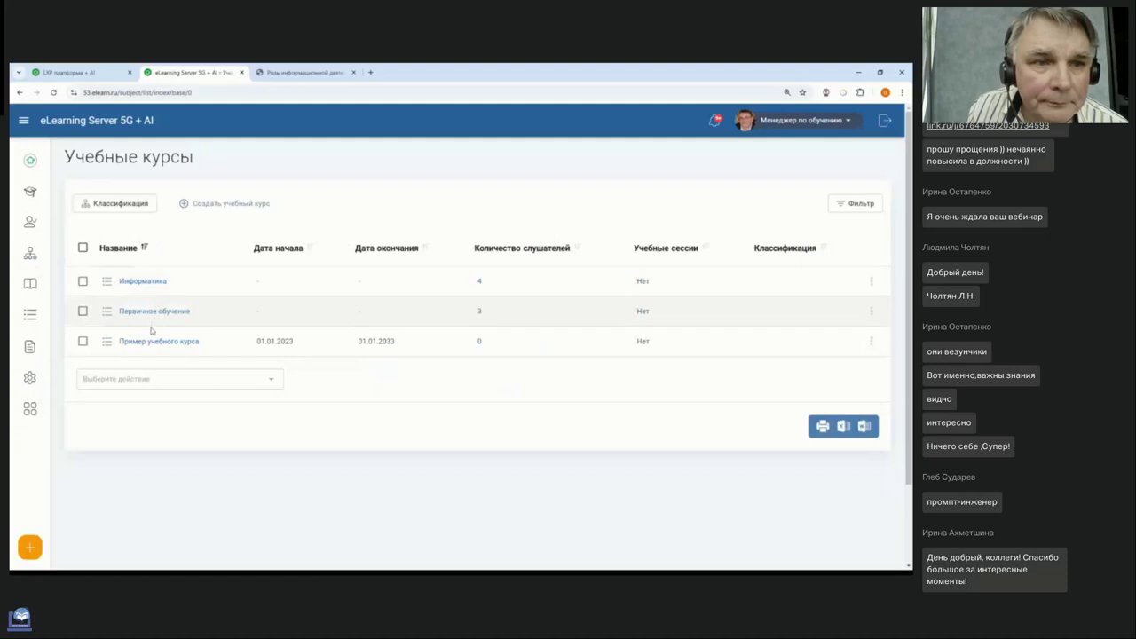
{"action": "left_click", "coordinate": [144, 282]}
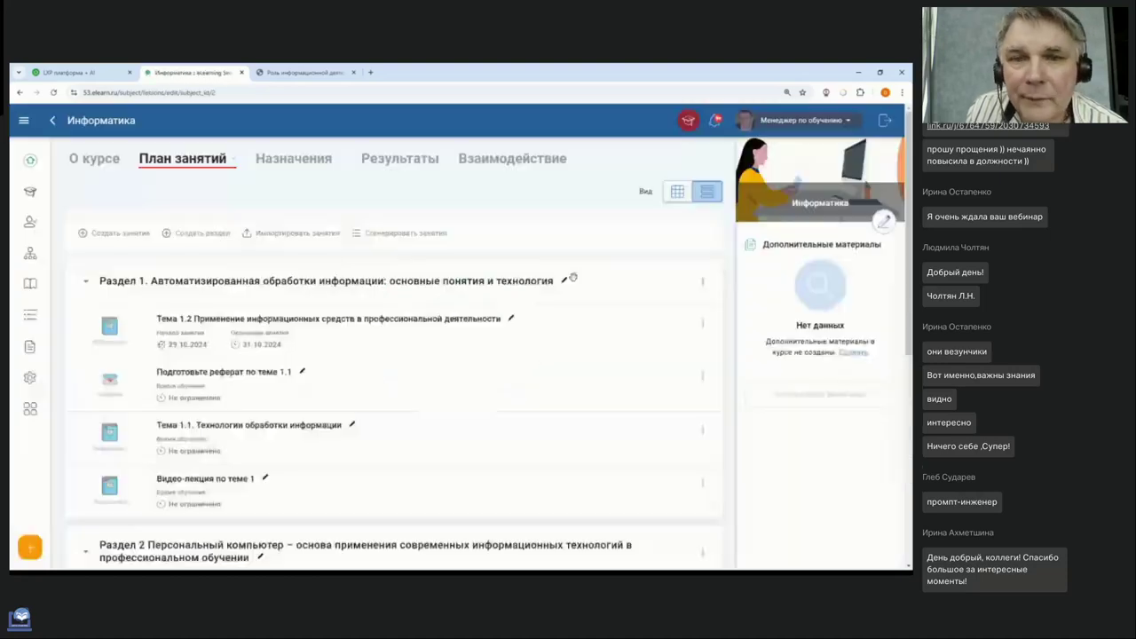
{"action": "mouse_move", "coordinate": [293, 160]}
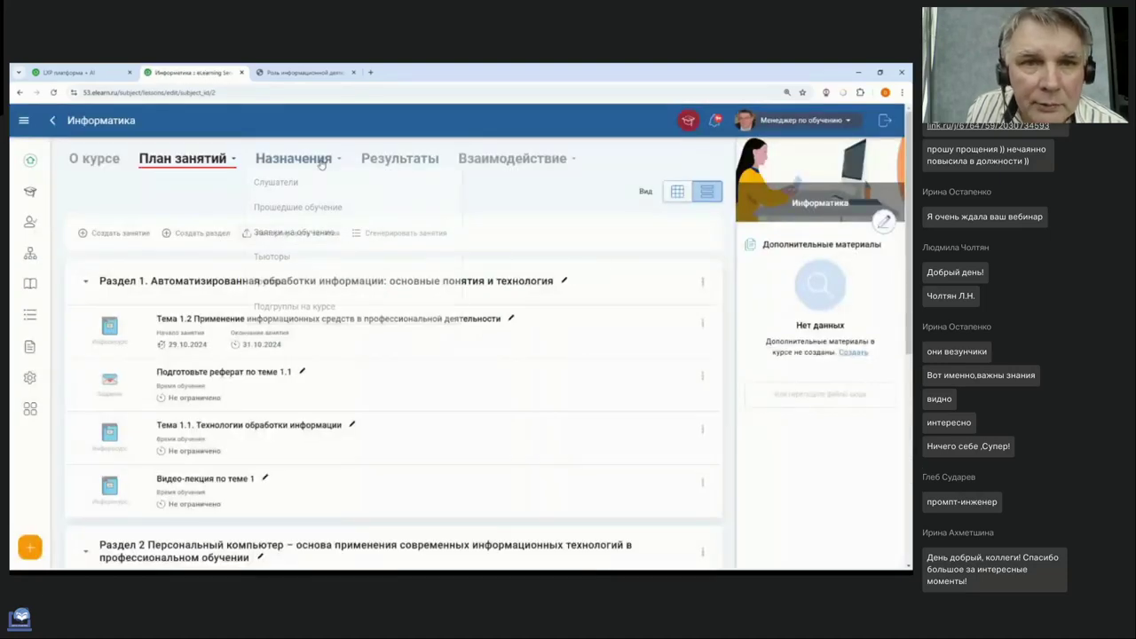
{"action": "left_click", "coordinate": [294, 184]}
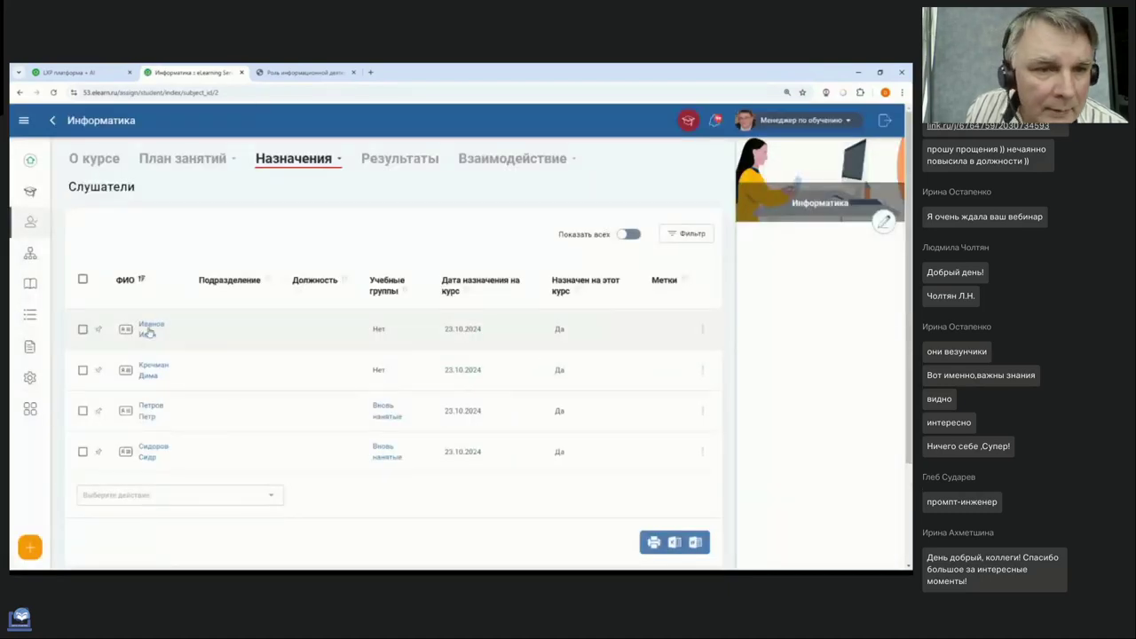
- Log in on behalf of the first listed student and look over the student's home page
{"action": "left_click", "coordinate": [703, 331]}
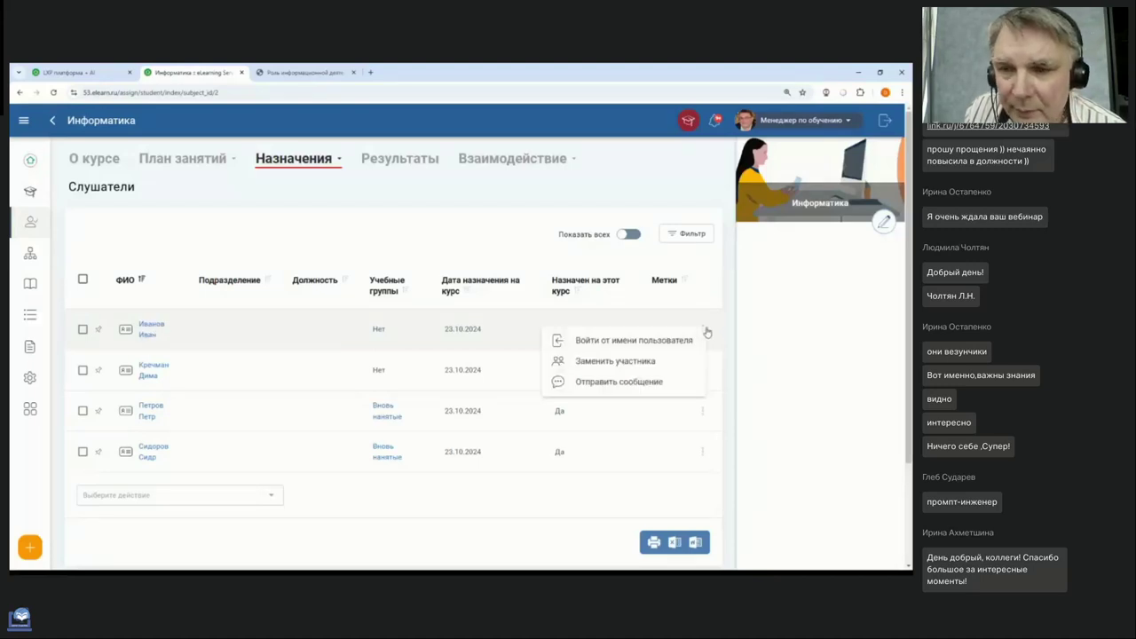
{"action": "left_click", "coordinate": [624, 342]}
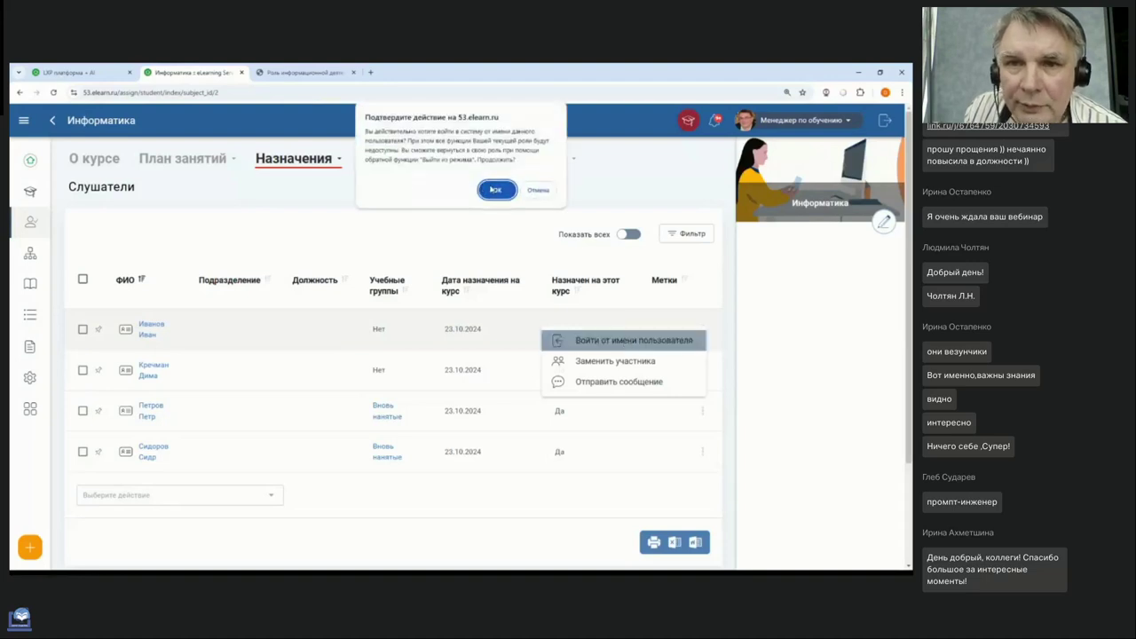
{"action": "left_click", "coordinate": [495, 190]}
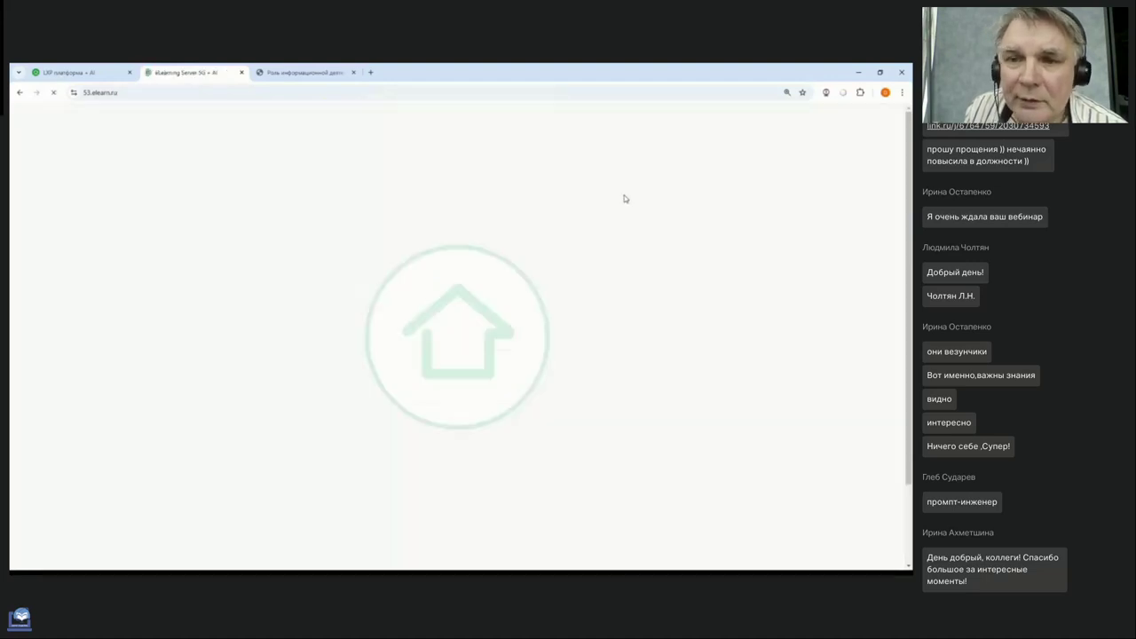
{"action": "scroll", "coordinate": [311, 211], "scroll_direction": "down", "scroll_amount": 2}
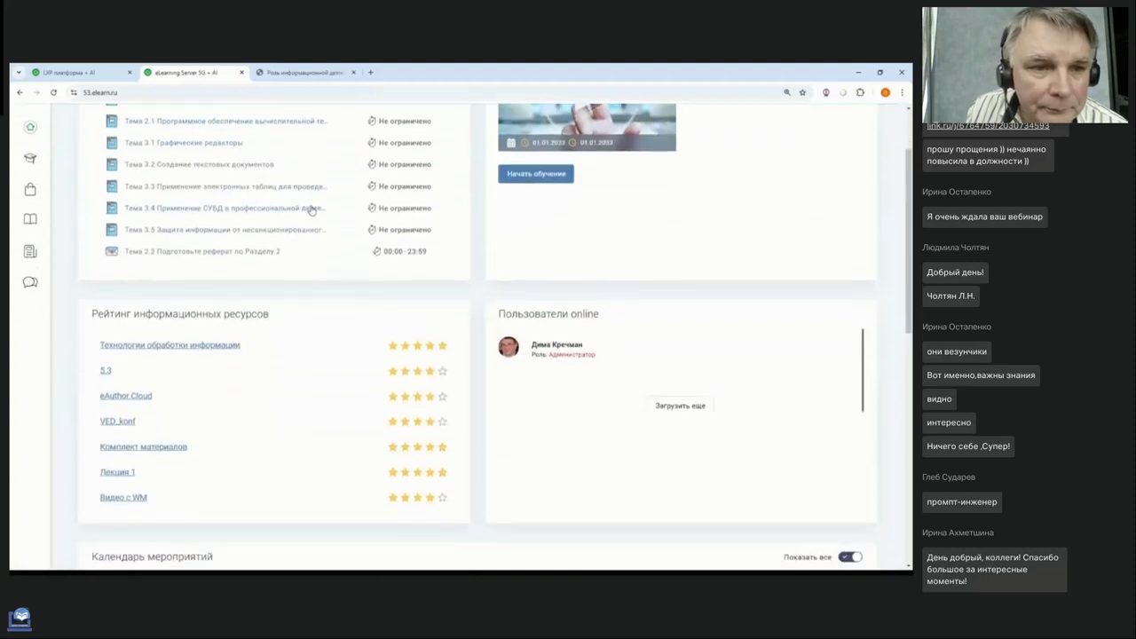
{"action": "scroll", "coordinate": [313, 213], "scroll_direction": "up", "scroll_amount": 2}
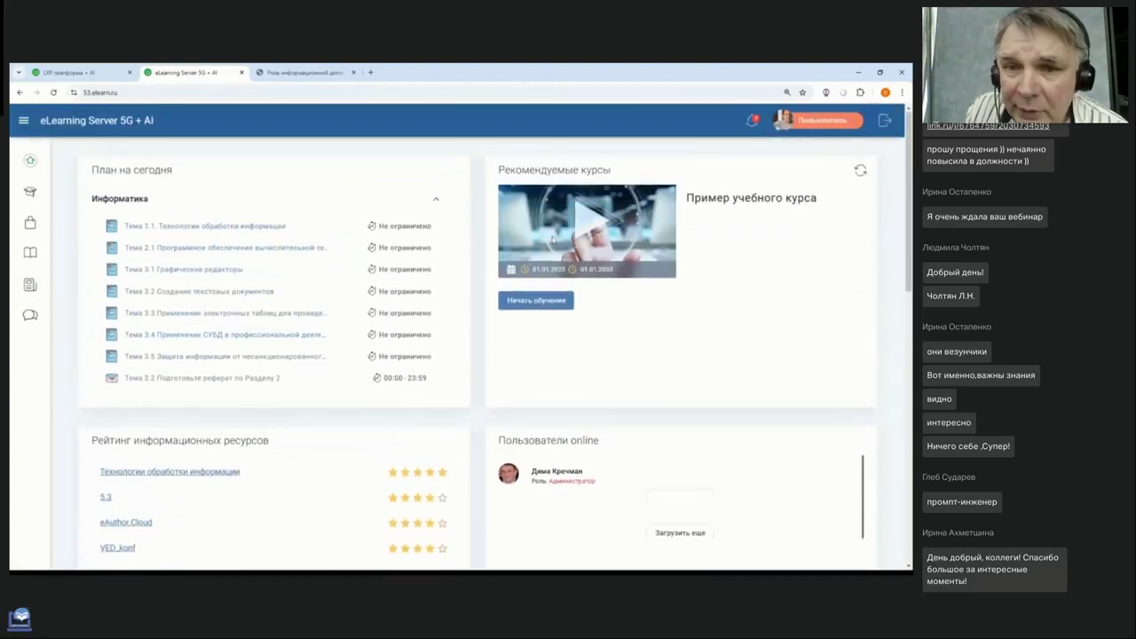
- Examine the student's plan for today and recommended courses on the home page, and show the student's profile panel
{"action": "double_click", "coordinate": [501, 169]}
{"action": "left_click", "coordinate": [609, 169]}
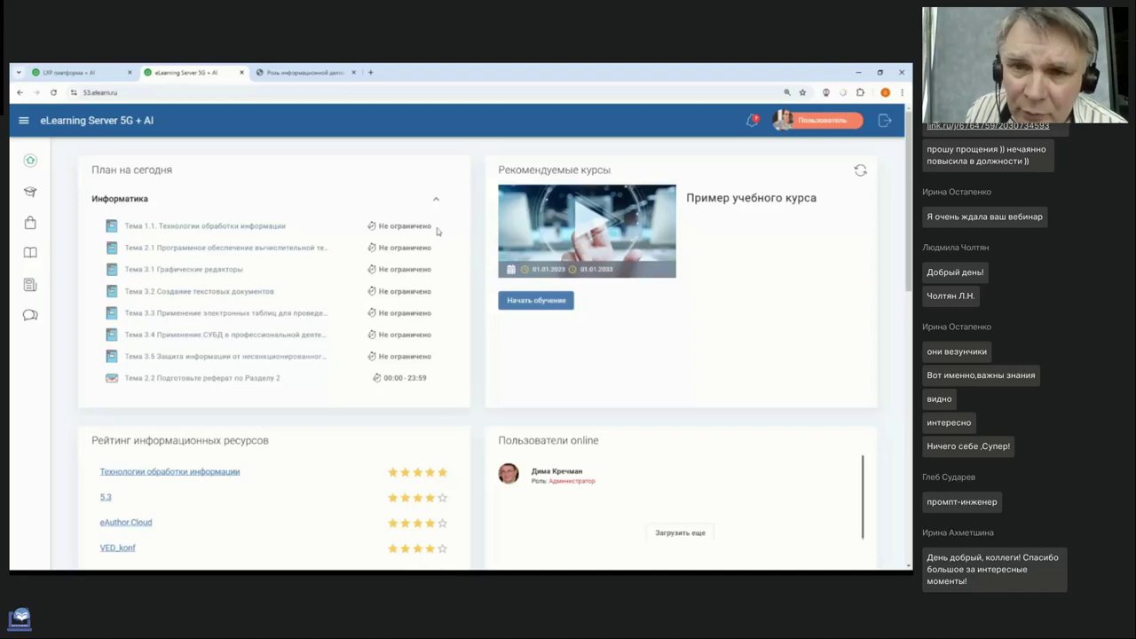
{"action": "scroll", "coordinate": [399, 255], "scroll_direction": "down", "scroll_amount": 1}
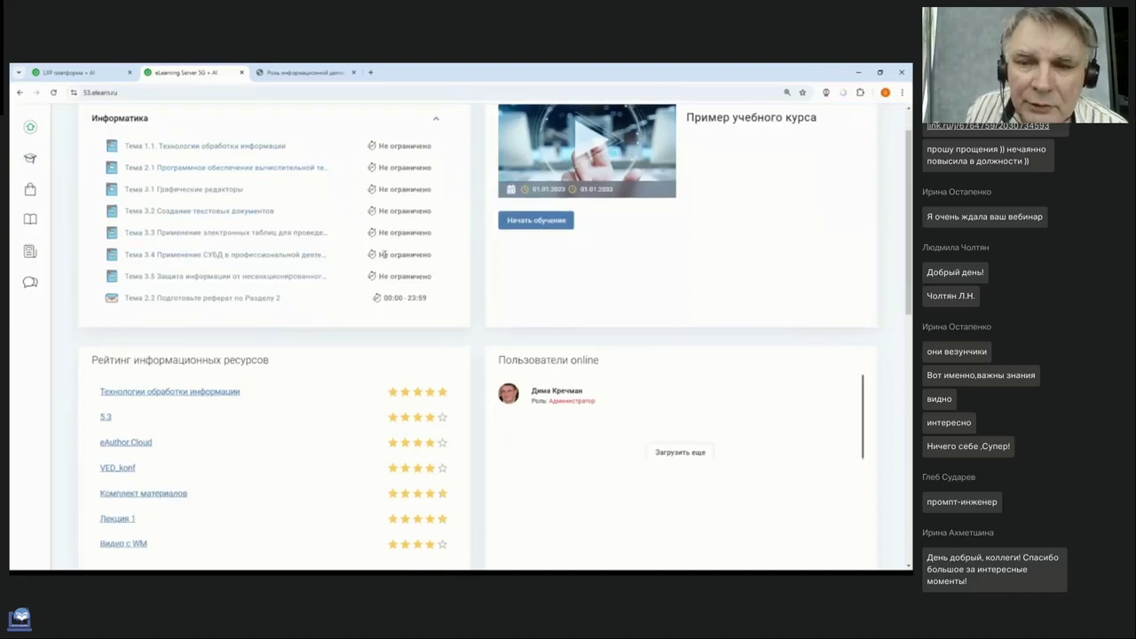
{"action": "scroll", "coordinate": [382, 255], "scroll_direction": "down", "scroll_amount": 1}
{"action": "scroll", "coordinate": [382, 257], "scroll_direction": "up", "scroll_amount": 2}
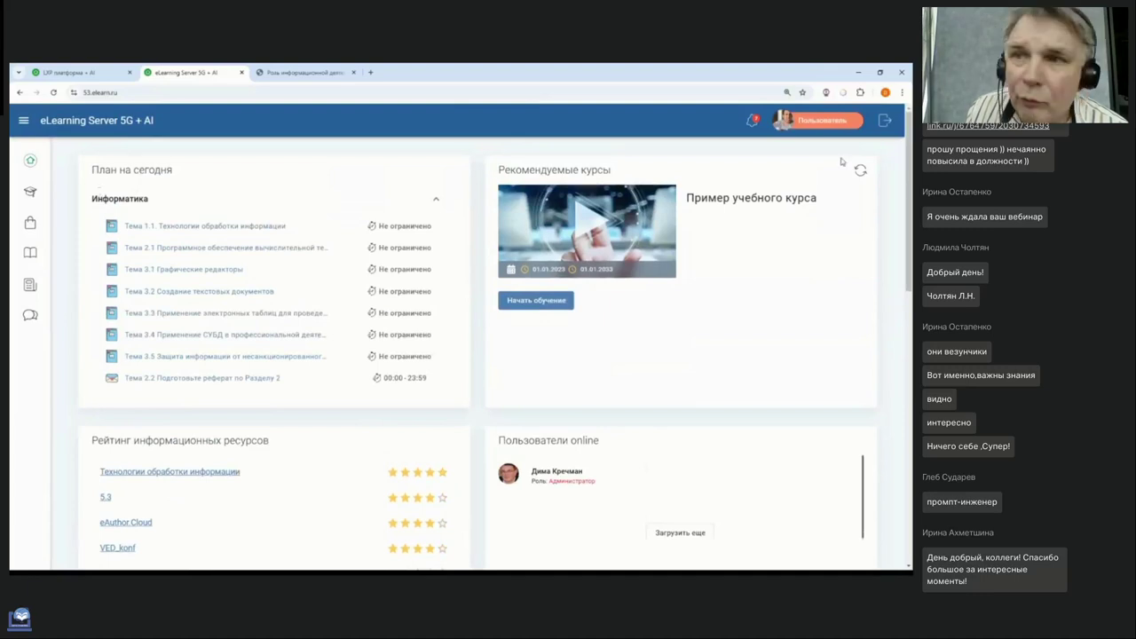
{"action": "left_click", "coordinate": [783, 120]}
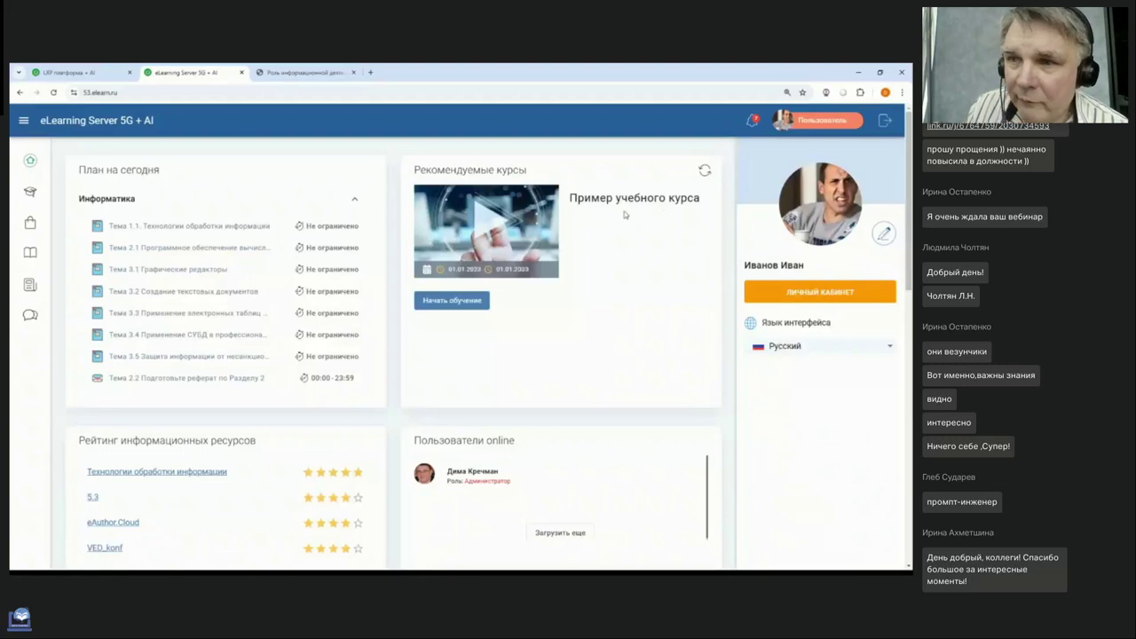
{"action": "scroll", "coordinate": [168, 219], "scroll_direction": "down", "scroll_amount": 1}
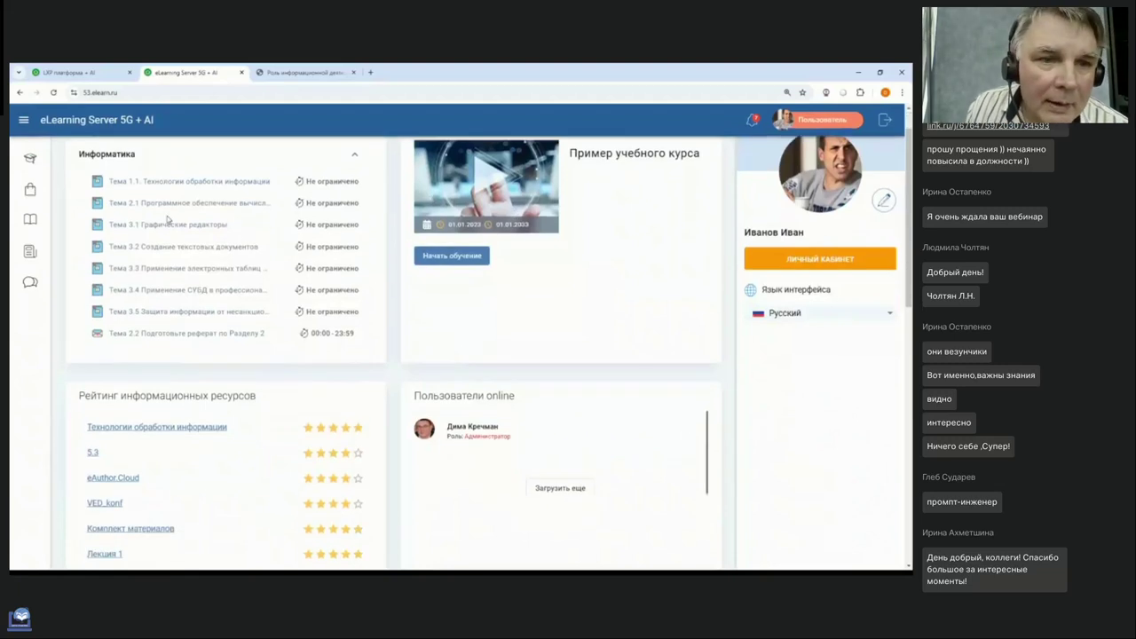
{"action": "scroll", "coordinate": [197, 222], "scroll_direction": "down", "scroll_amount": 1}
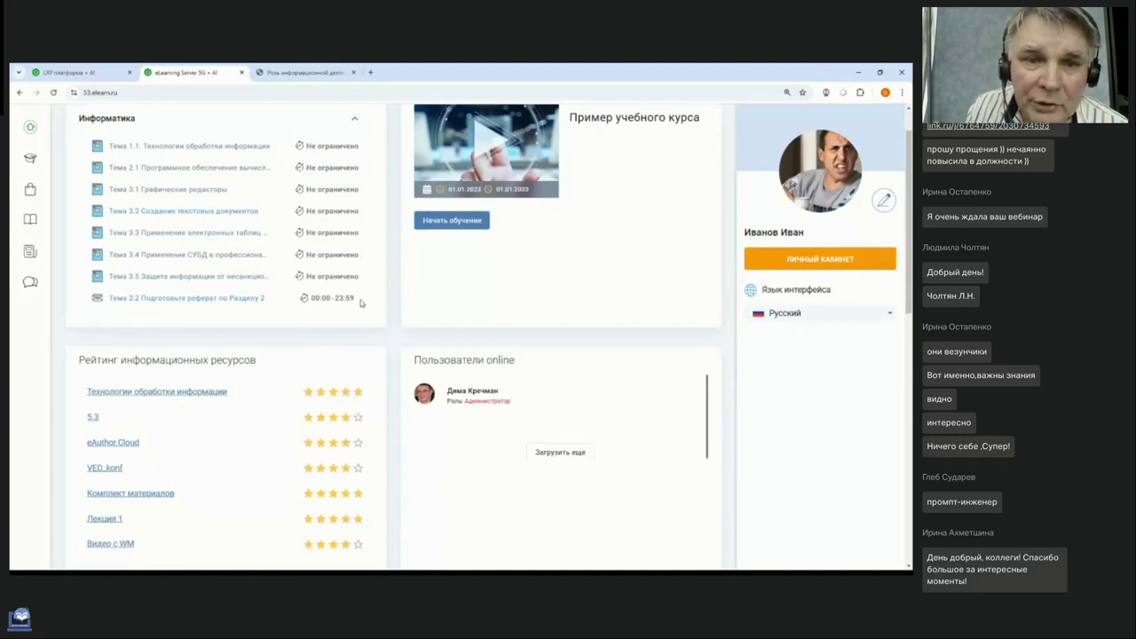
- Open the "Тема 2.2 Подготовьте реферат по Разделу 2" assignment from today's plan and read its task text
{"action": "left_click", "coordinate": [232, 300]}
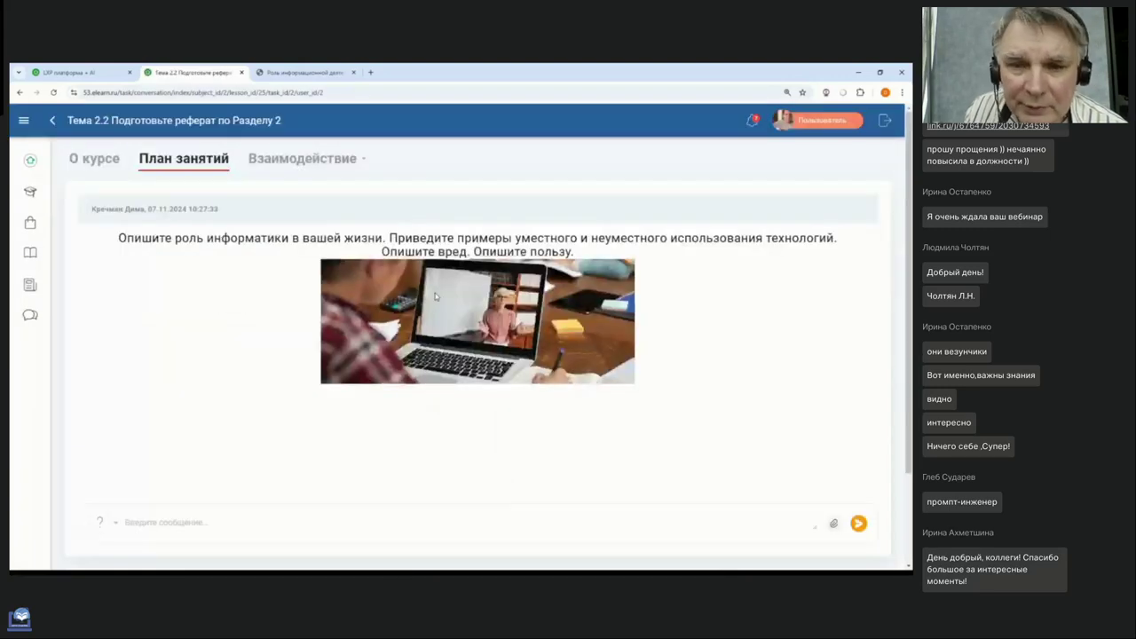
{"action": "scroll", "coordinate": [368, 255], "scroll_direction": "down", "scroll_amount": 3}
{"action": "scroll", "coordinate": [337, 272], "scroll_direction": "up", "scroll_amount": 1}
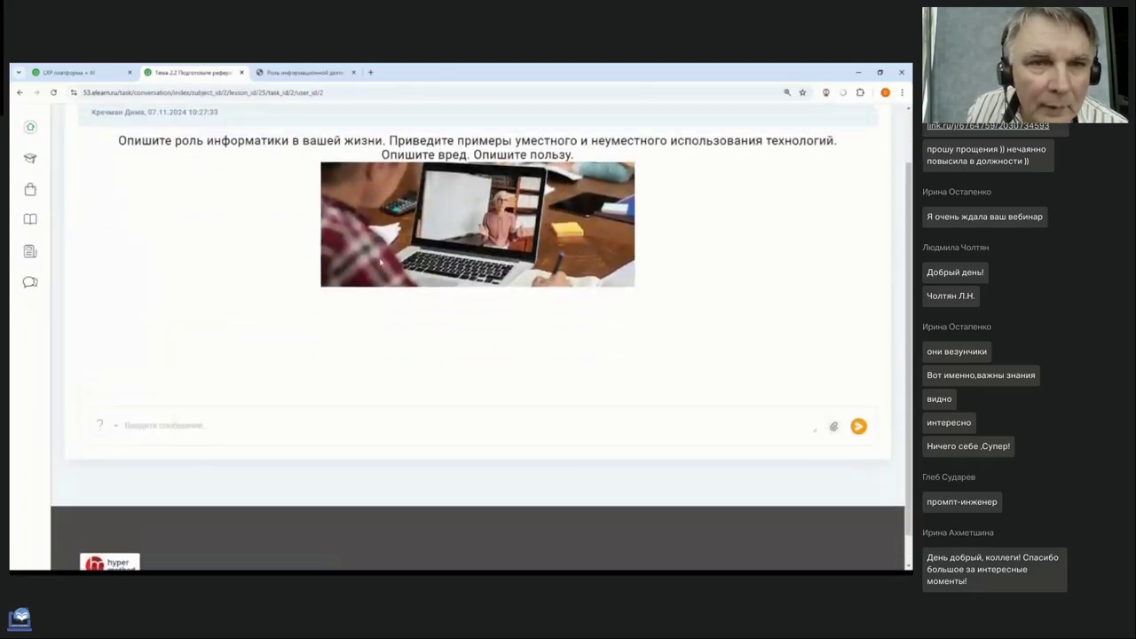
{"action": "left_click_drag", "start_coordinate": [137, 157], "coordinate": [561, 158]}
{"action": "left_click", "coordinate": [229, 321]}
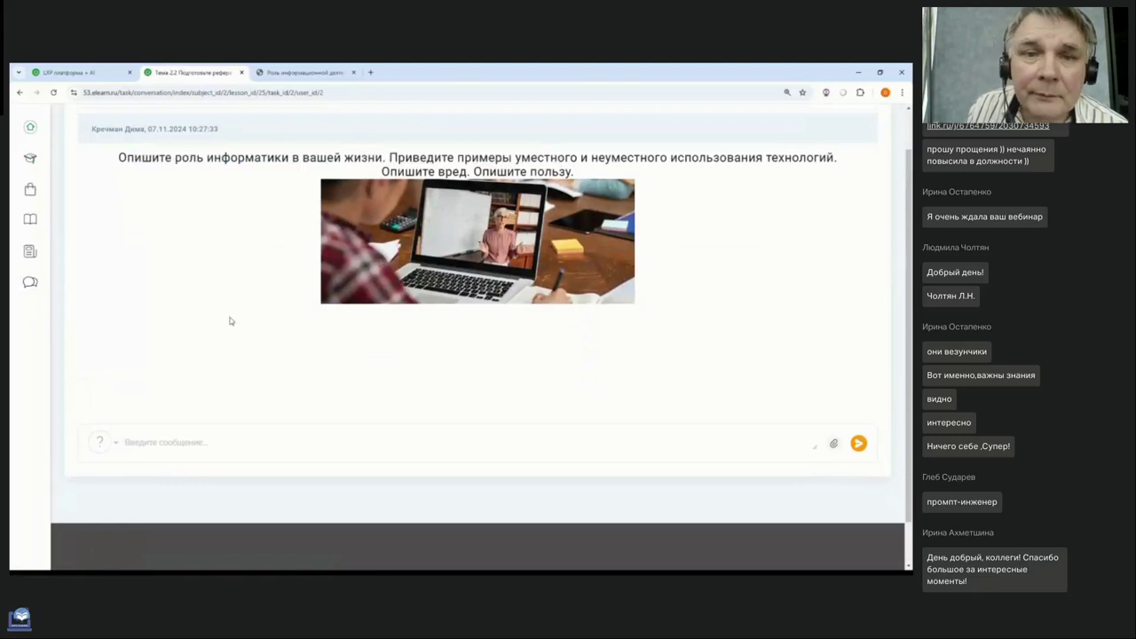
- Submit the .docx essay about "Роль информационной деятельности" to the assignment as a "Решение на проверку" message
{"action": "left_click", "coordinate": [163, 441]}
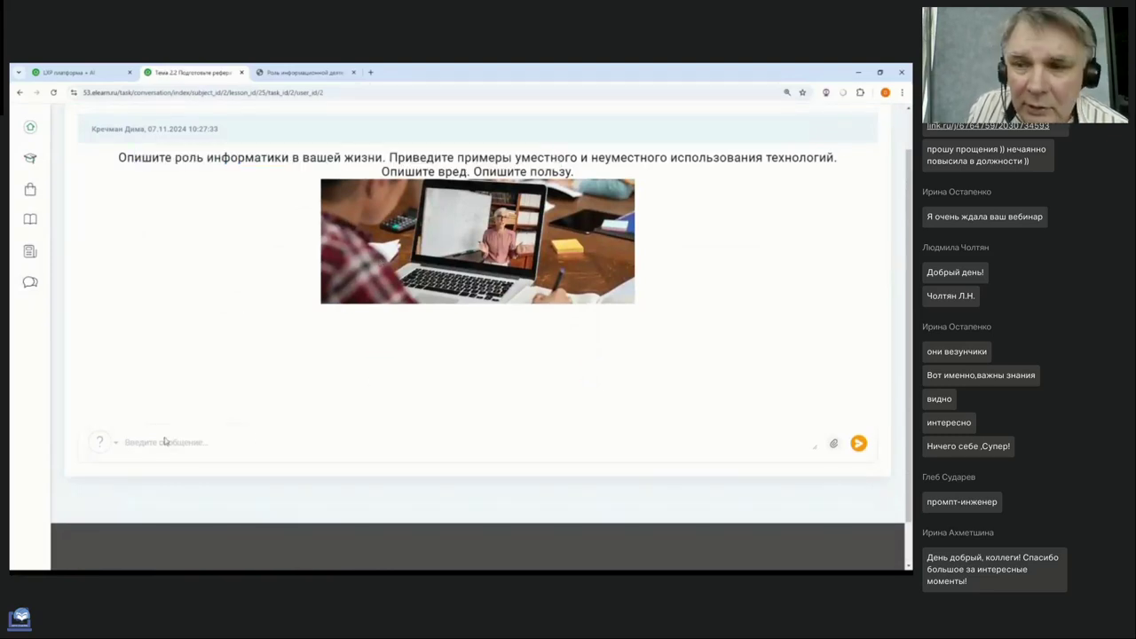
{"action": "left_click", "coordinate": [98, 445]}
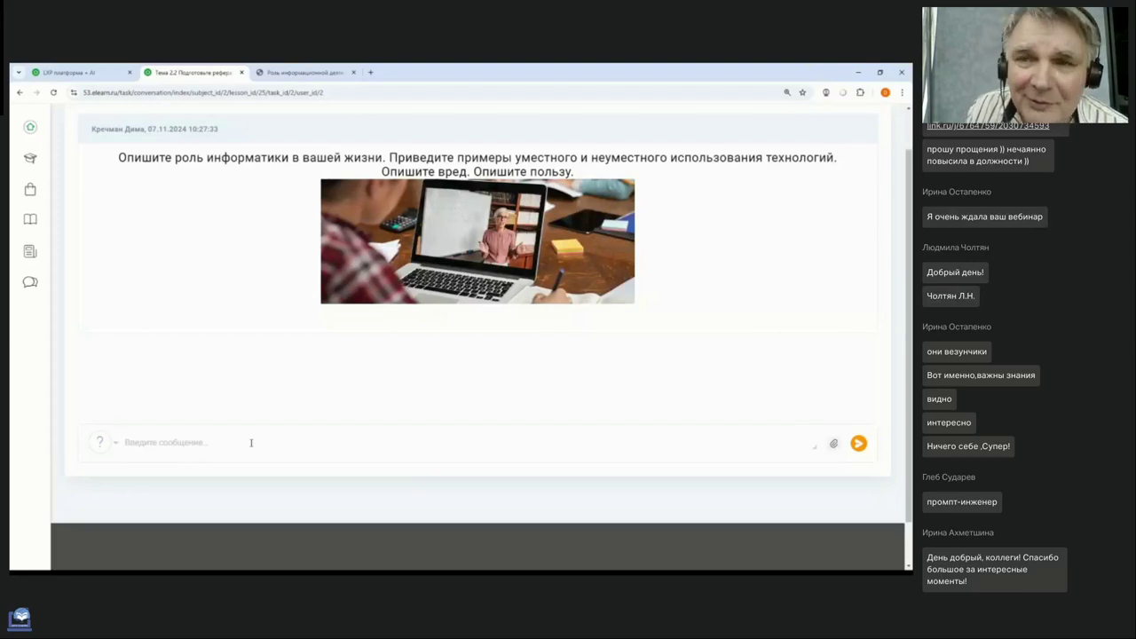
{"action": "left_click", "coordinate": [100, 445]}
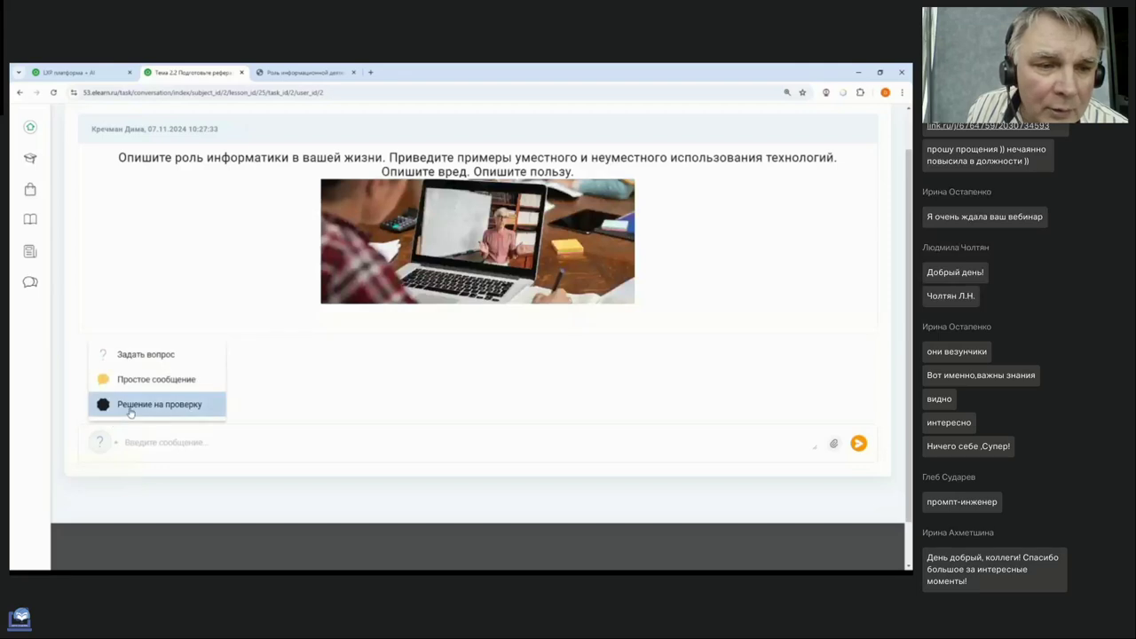
{"action": "left_click", "coordinate": [193, 408]}
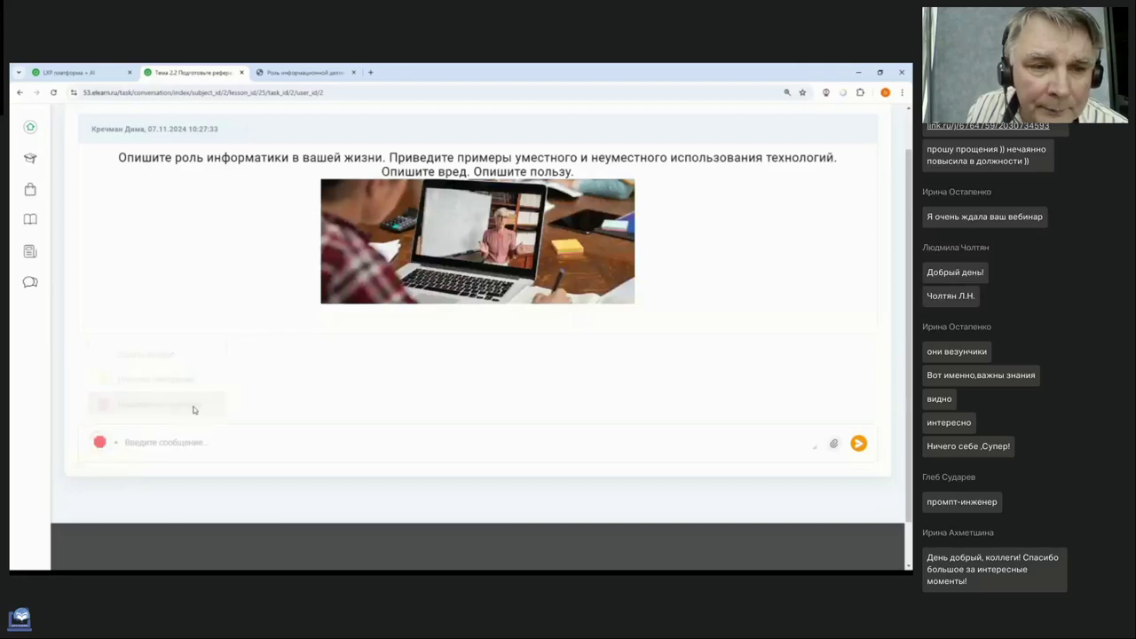
{"action": "left_click", "coordinate": [834, 443]}
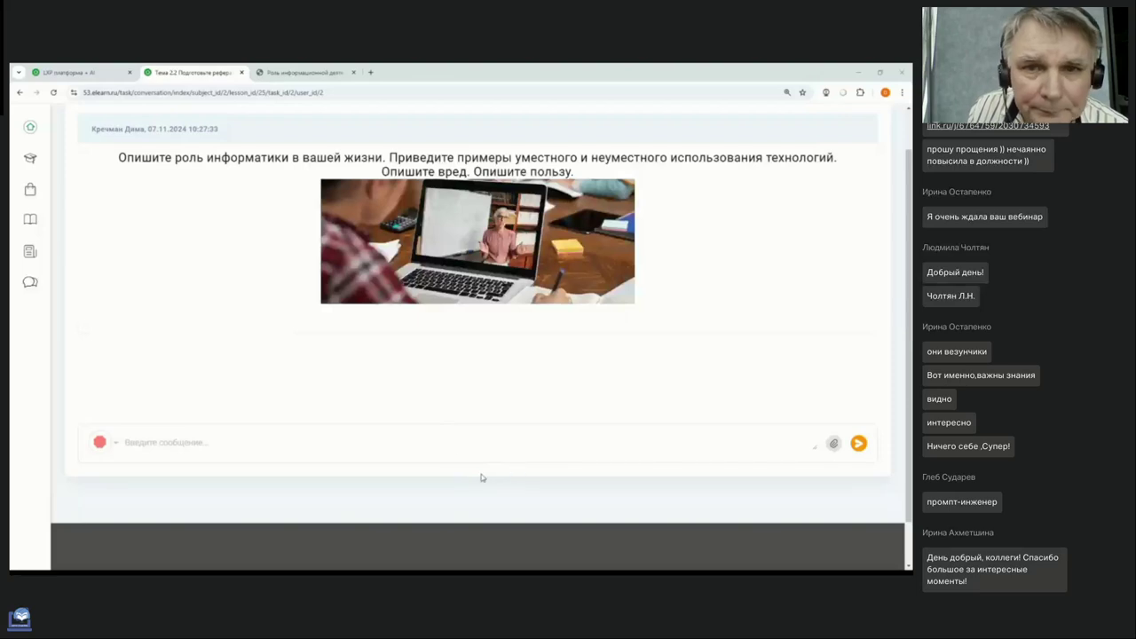
{"action": "key", "text": "Return"}
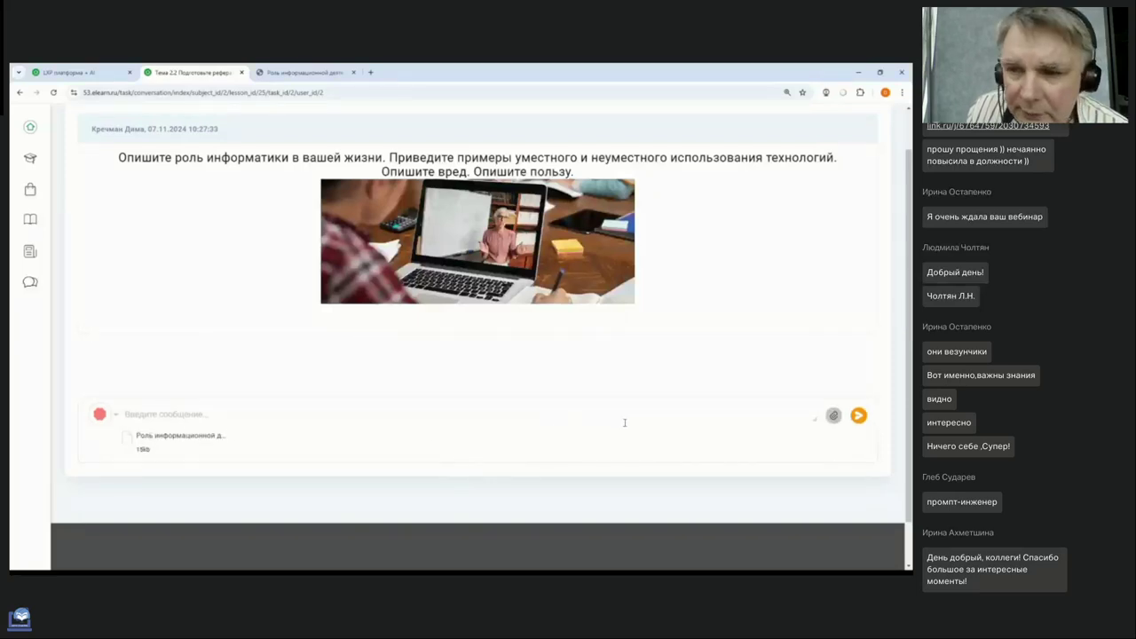
{"action": "left_click", "coordinate": [859, 417]}
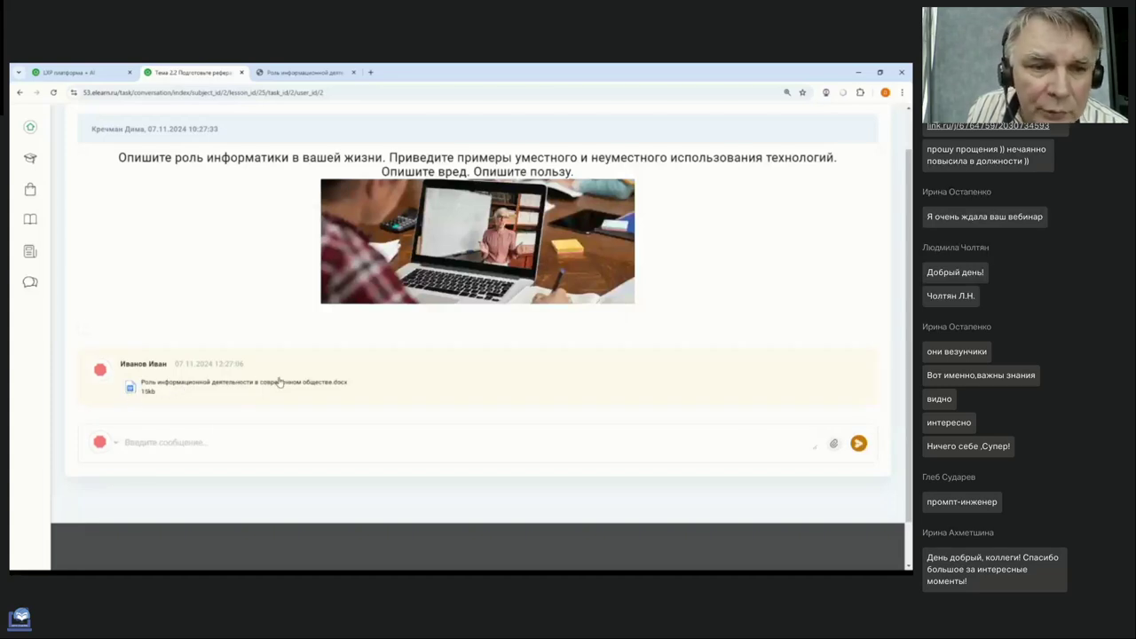
- Submit "Роль информационной деятельности в современном обществе.pdf" as a second "Решение на проверку" and look over both submissions
{"action": "left_click", "coordinate": [116, 442]}
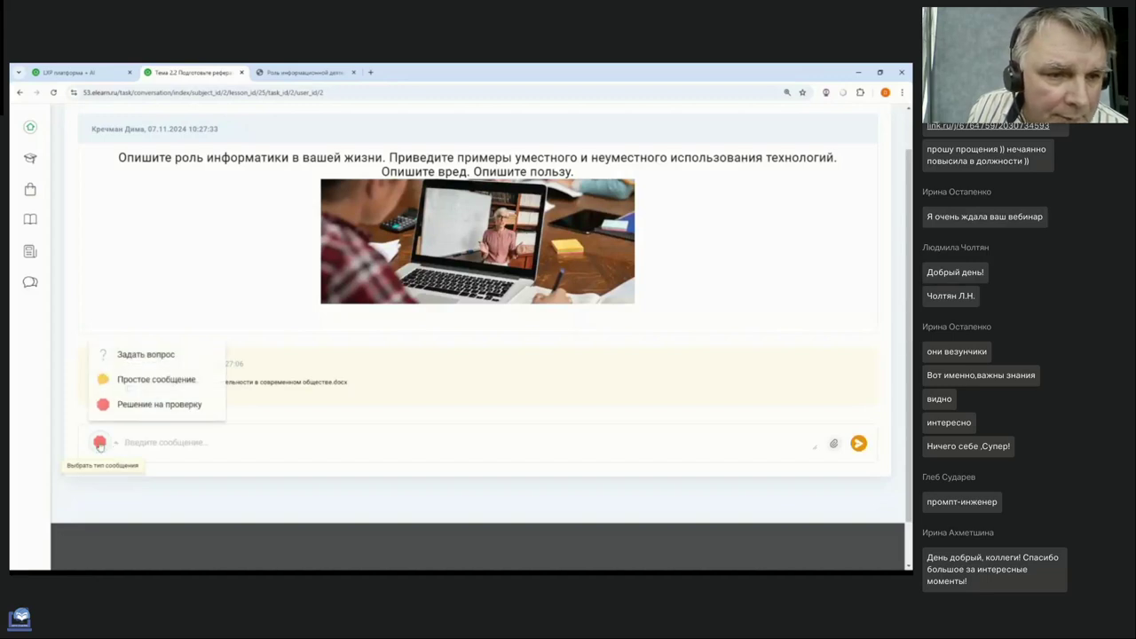
{"action": "left_click", "coordinate": [701, 455]}
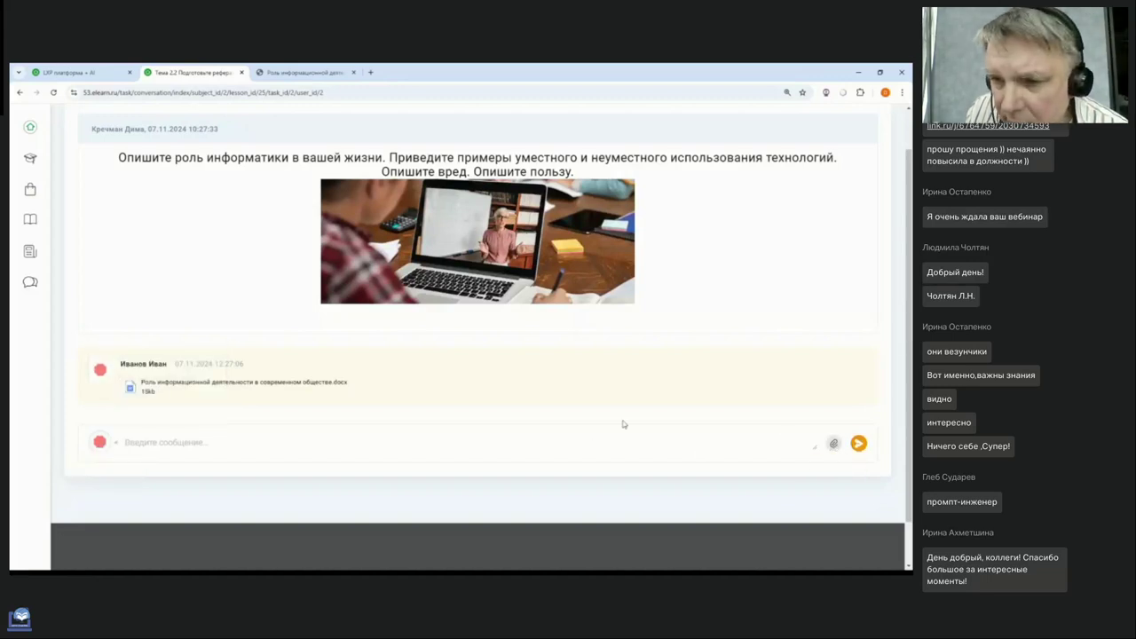
{"action": "left_click", "coordinate": [834, 444]}
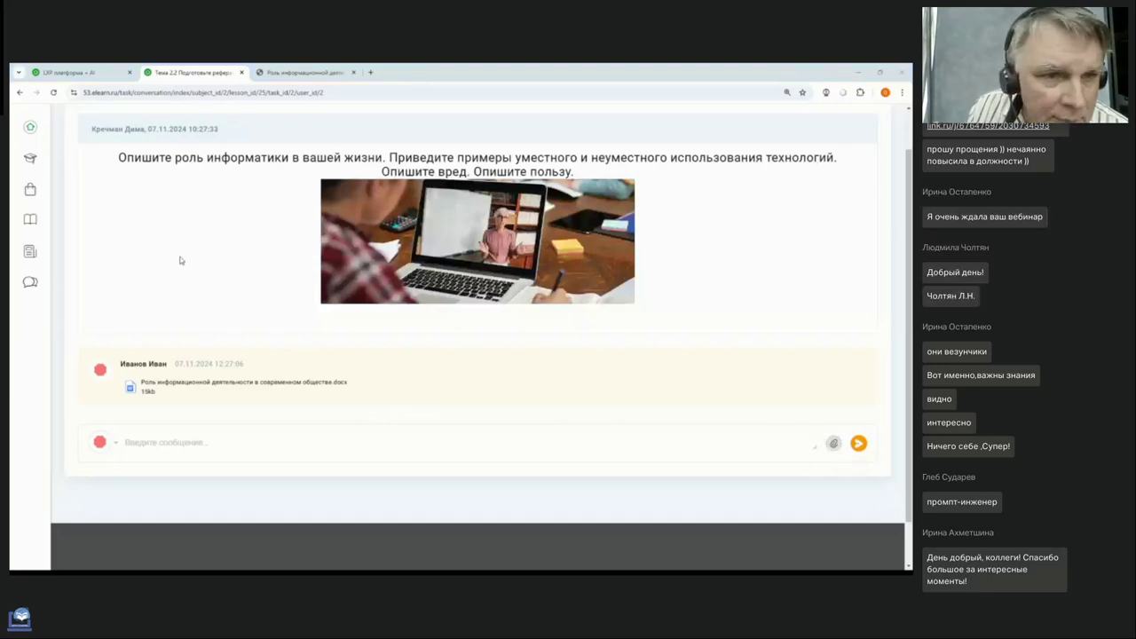
{"action": "double_click", "coordinate": [188, 302]}
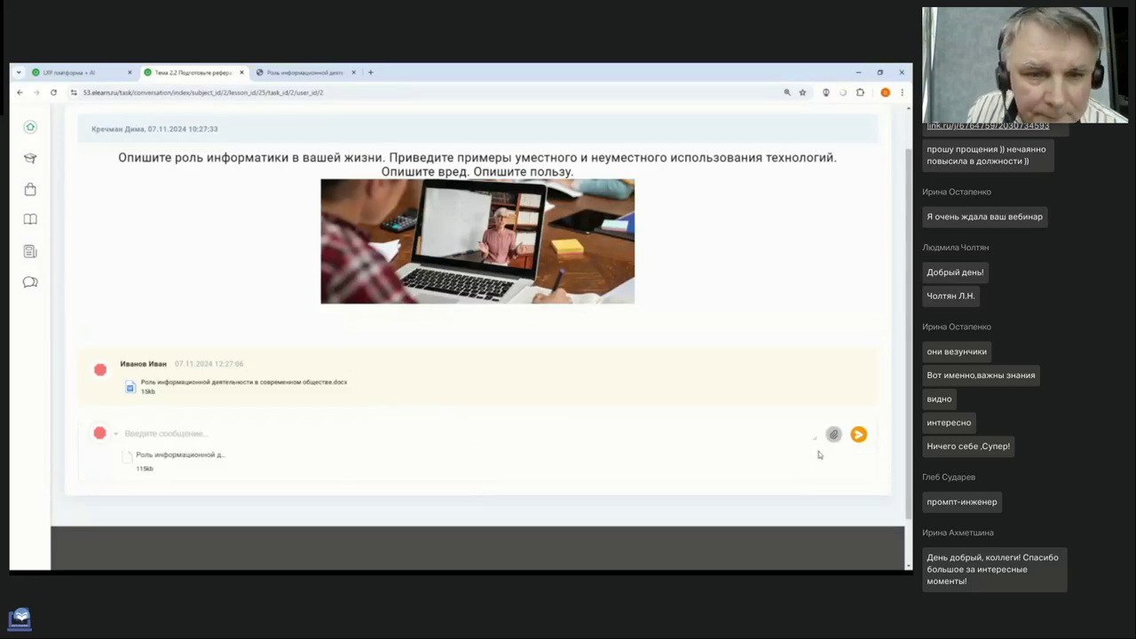
{"action": "left_click", "coordinate": [859, 434]}
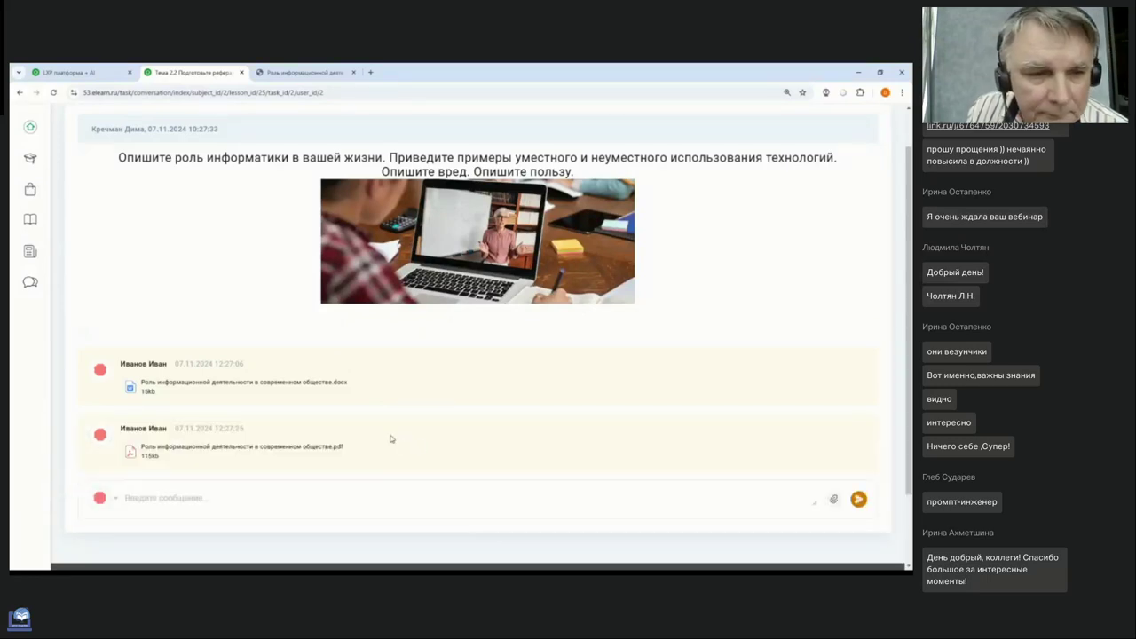
{"action": "scroll", "coordinate": [382, 381], "scroll_direction": "down", "scroll_amount": 1}
{"action": "scroll", "coordinate": [383, 380], "scroll_direction": "up", "scroll_amount": 3}
{"action": "scroll", "coordinate": [204, 448], "scroll_direction": "down", "scroll_amount": 1}
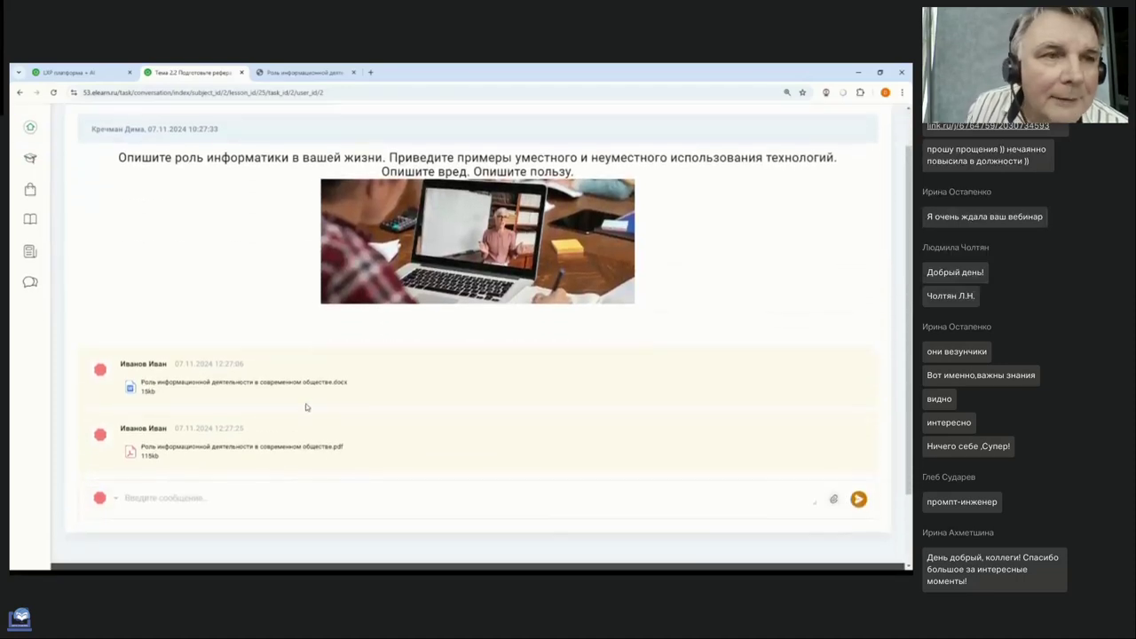
{"action": "scroll", "coordinate": [325, 399], "scroll_direction": "up", "scroll_amount": 1}
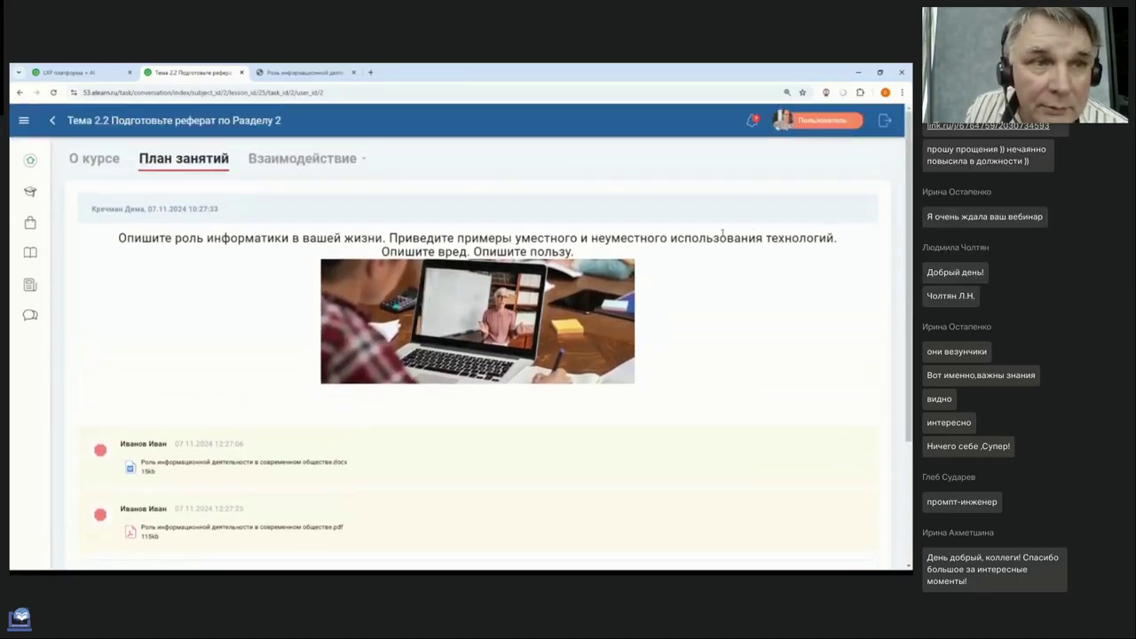
- Leave the student's session and open the Информатика lesson plan as the training manager, down to Раздел 2
{"action": "left_click", "coordinate": [885, 123]}
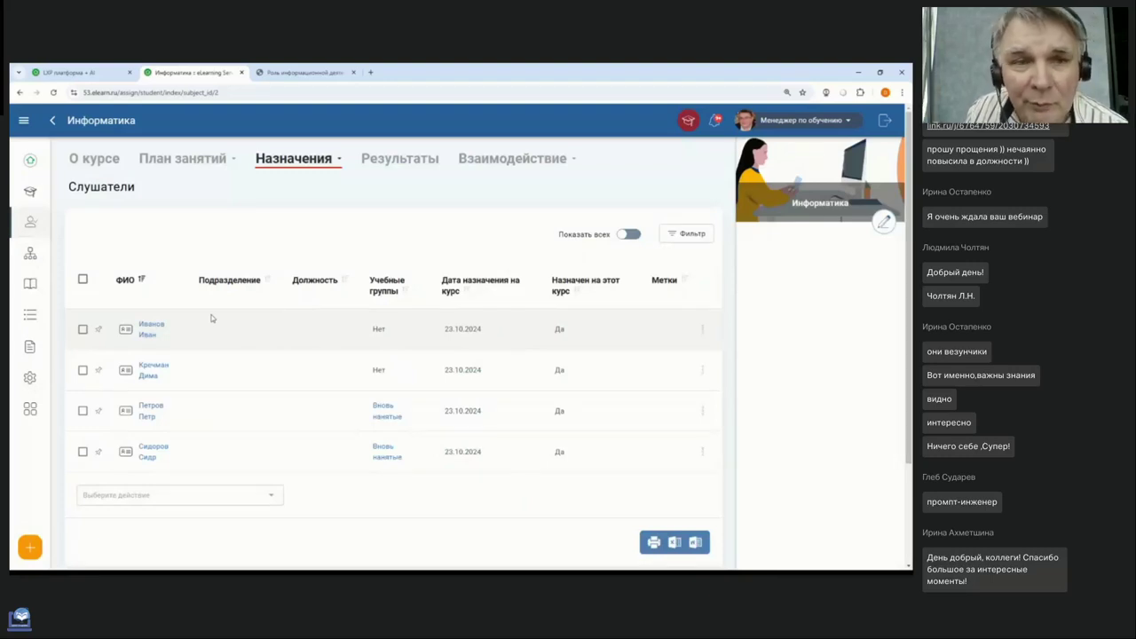
{"action": "left_click", "coordinate": [197, 160]}
{"action": "left_click", "coordinate": [179, 184]}
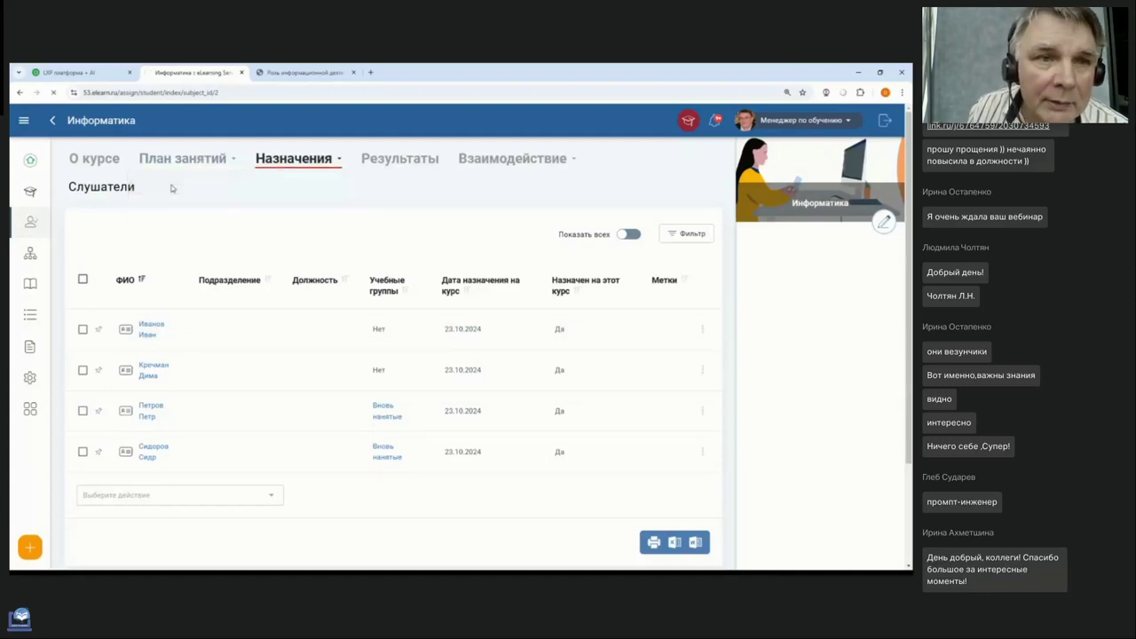
{"action": "scroll", "coordinate": [520, 302], "scroll_direction": "down", "scroll_amount": 5}
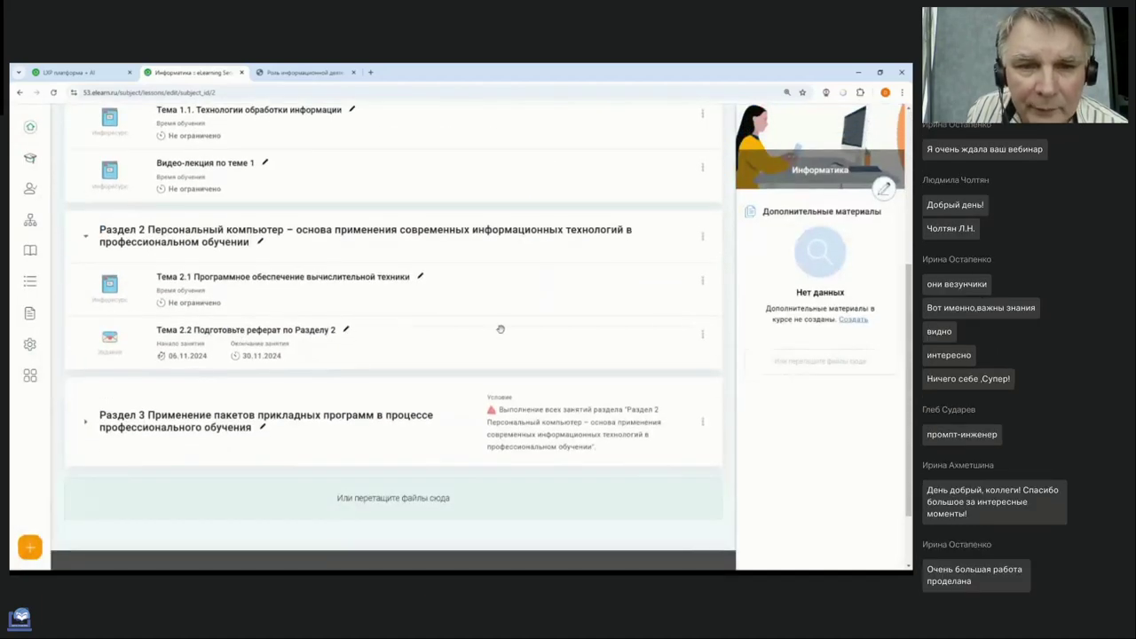
- Show the results of the lesson Тема 2.2 and check the first student's current status
{"action": "left_click", "coordinate": [702, 335]}
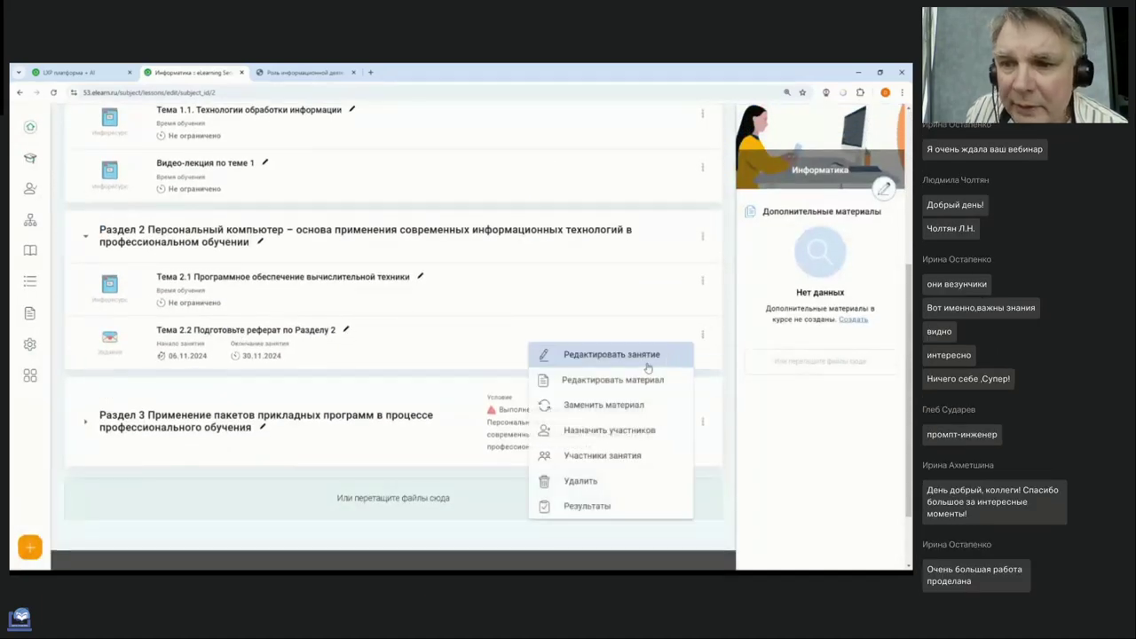
{"action": "left_click", "coordinate": [602, 511]}
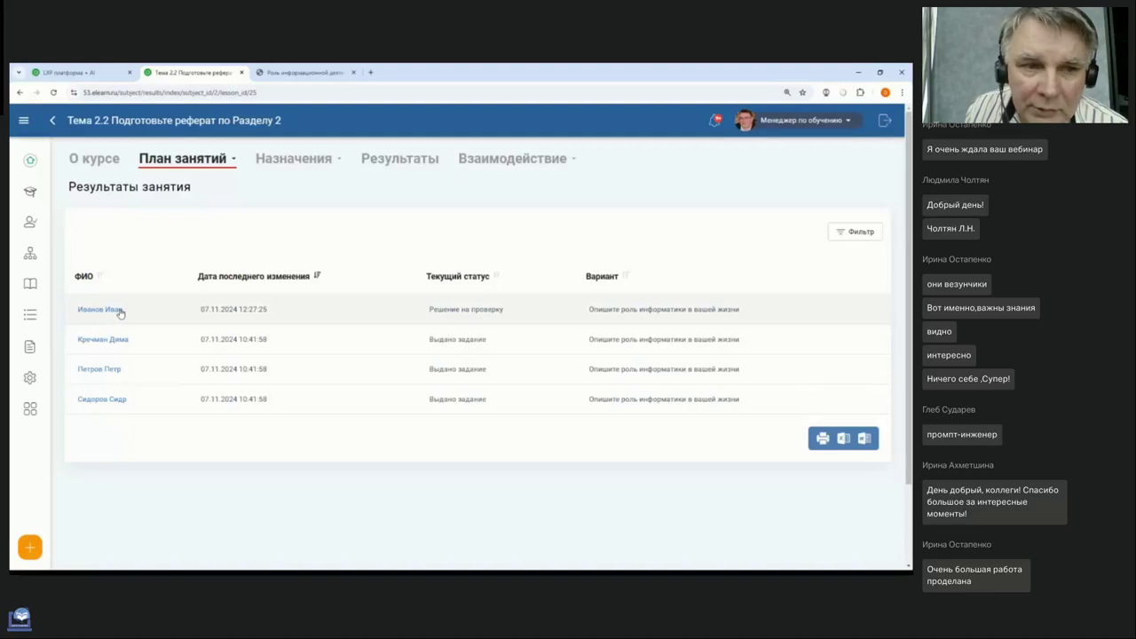
{"action": "left_click_drag", "start_coordinate": [430, 309], "coordinate": [509, 314]}
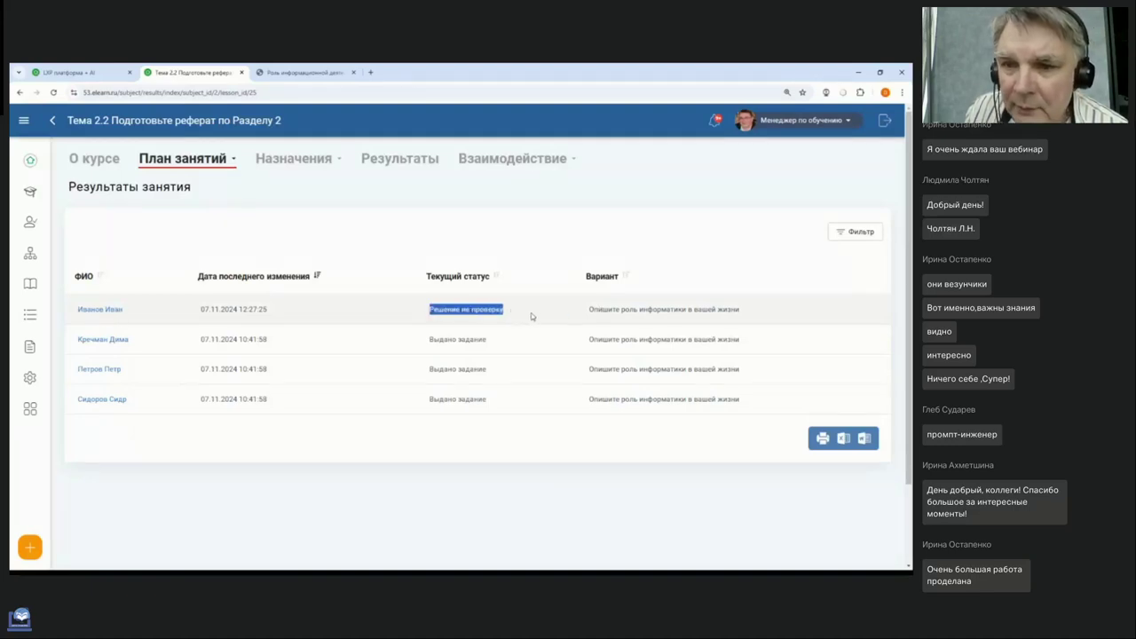
{"action": "left_click", "coordinate": [480, 313]}
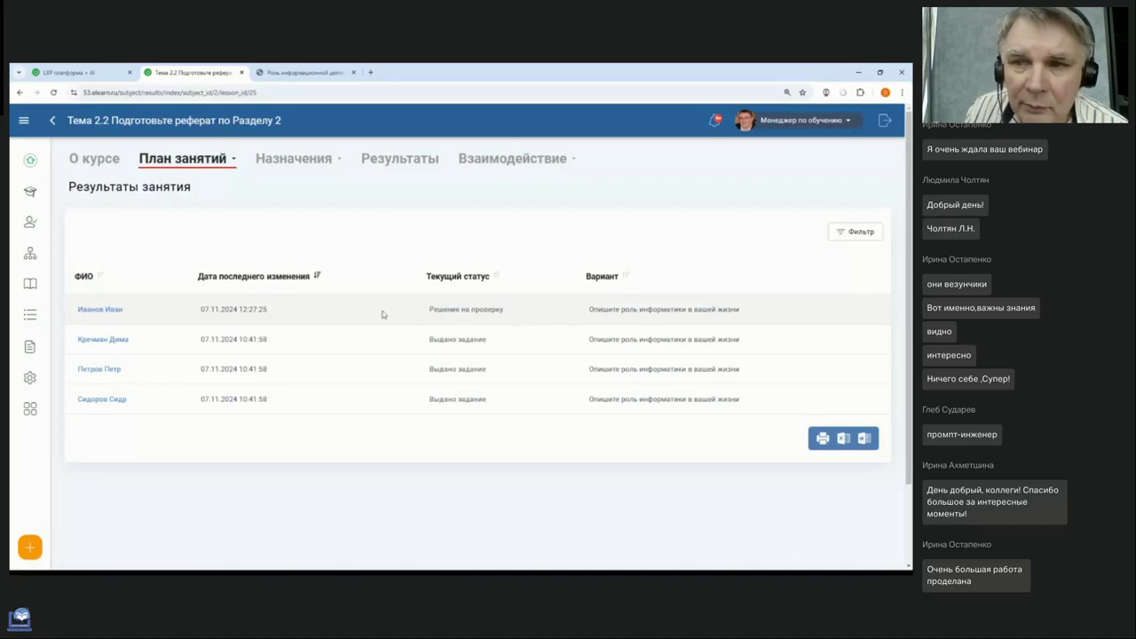
- Open the first student's assignment conversation and look over the submitted .docx and .pdf essays
{"action": "left_click", "coordinate": [99, 313]}
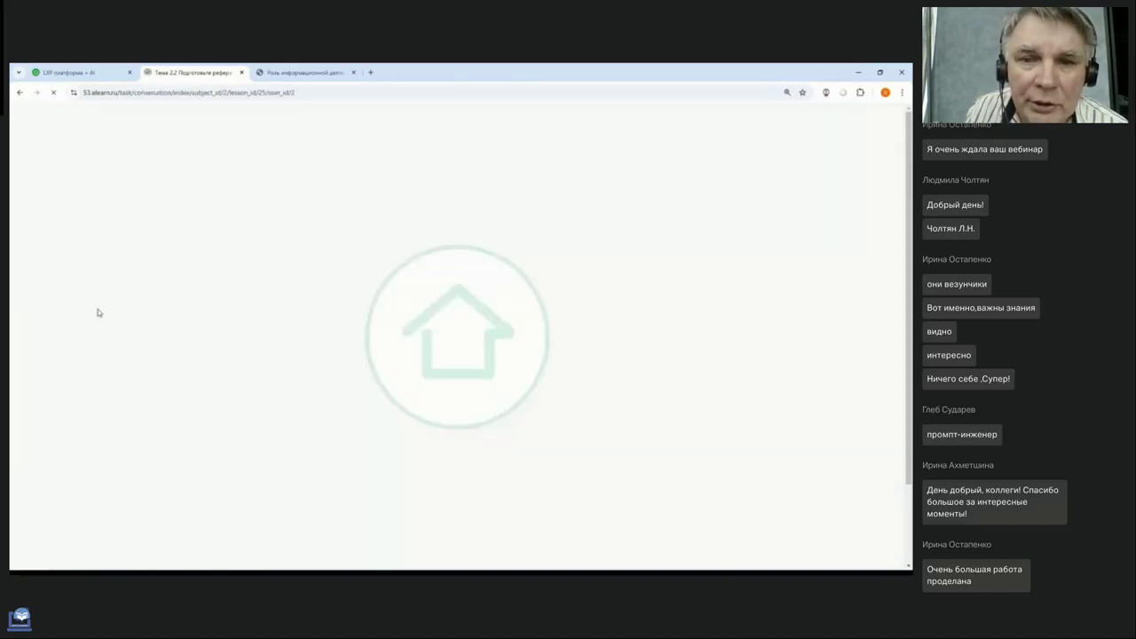
{"action": "scroll", "coordinate": [406, 302], "scroll_direction": "down", "scroll_amount": 1}
{"action": "scroll", "coordinate": [401, 293], "scroll_direction": "down", "scroll_amount": 3}
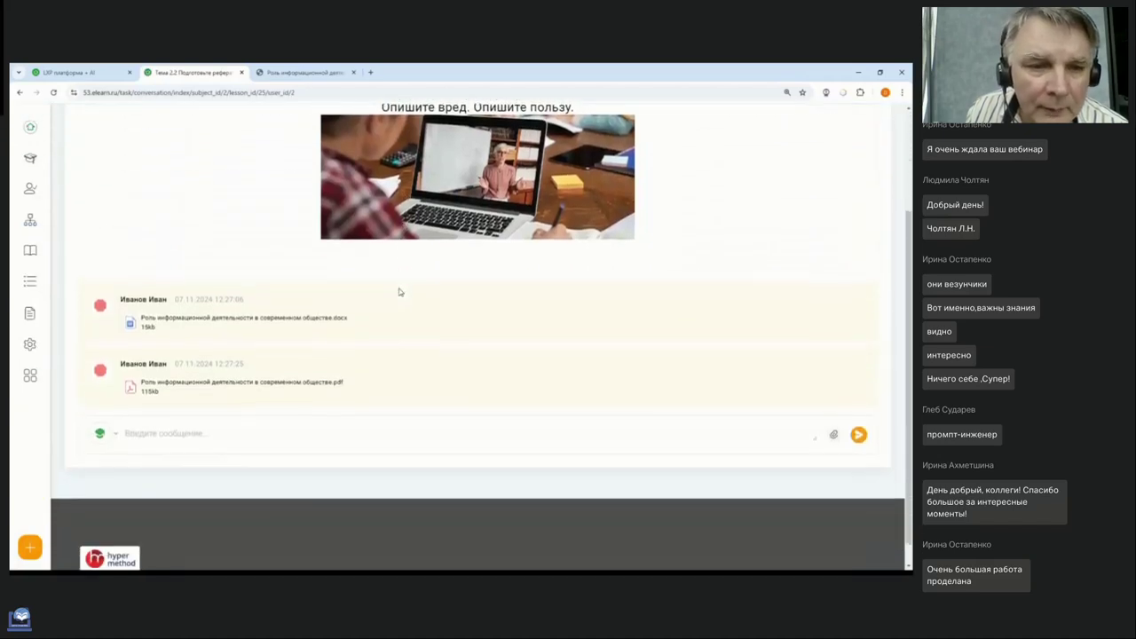
{"action": "scroll", "coordinate": [398, 289], "scroll_direction": "up", "scroll_amount": 2}
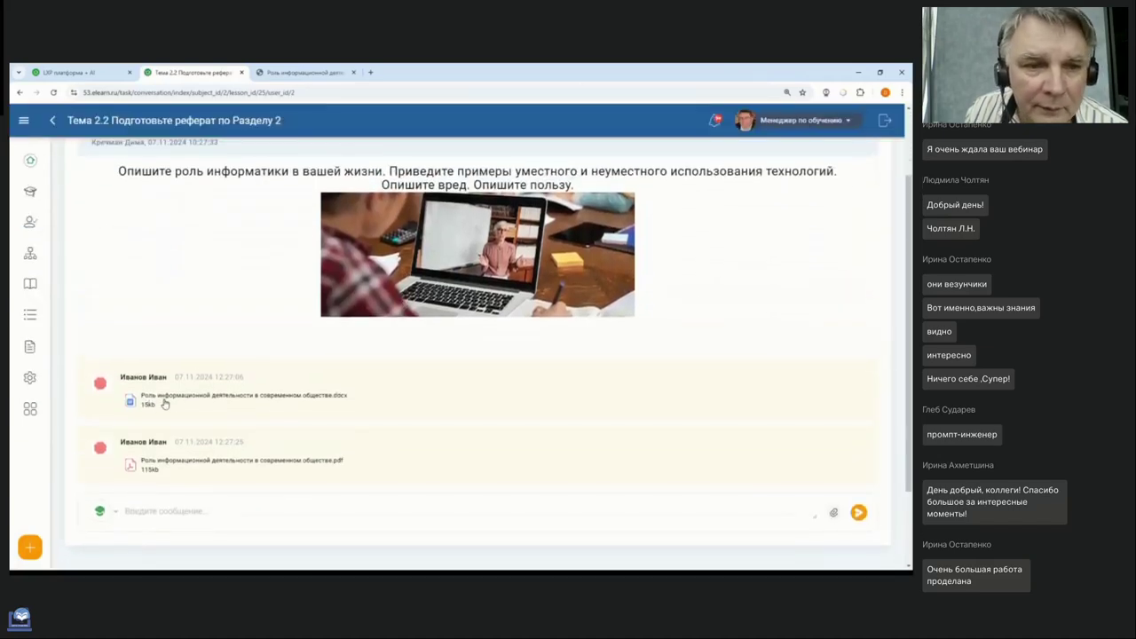
{"action": "scroll", "coordinate": [209, 404], "scroll_direction": "down", "scroll_amount": 3}
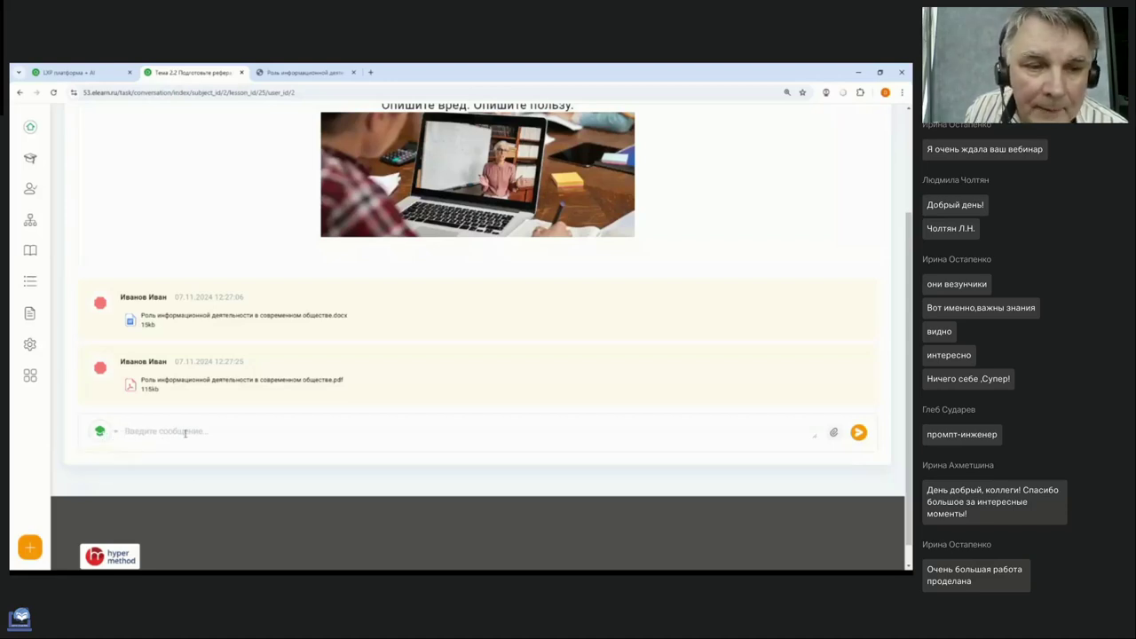
- Start attaching a "Тест на знание своей работы" to the reply and generate 3 questions from the essay text with ChatGPT
{"action": "left_click", "coordinate": [313, 430]}
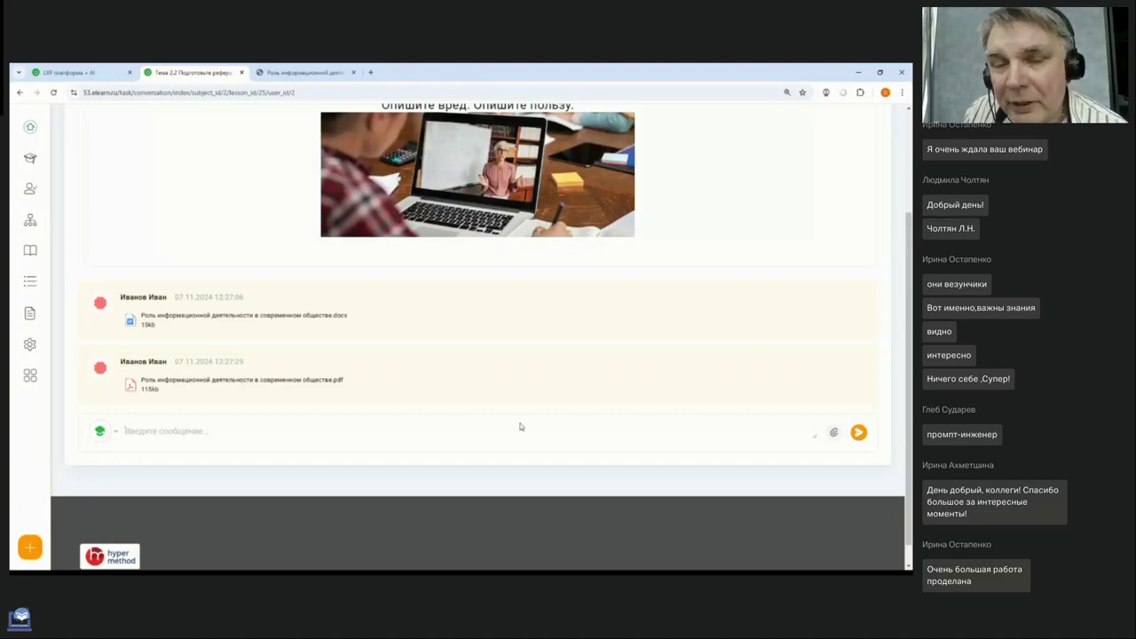
{"action": "left_click", "coordinate": [834, 432]}
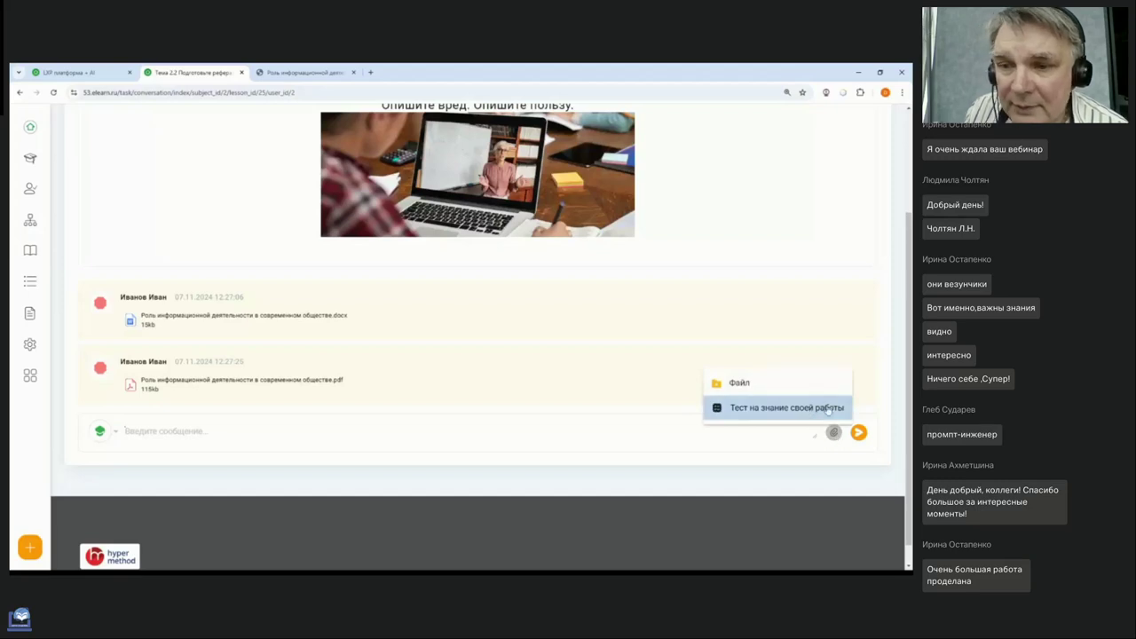
{"action": "left_click", "coordinate": [828, 408]}
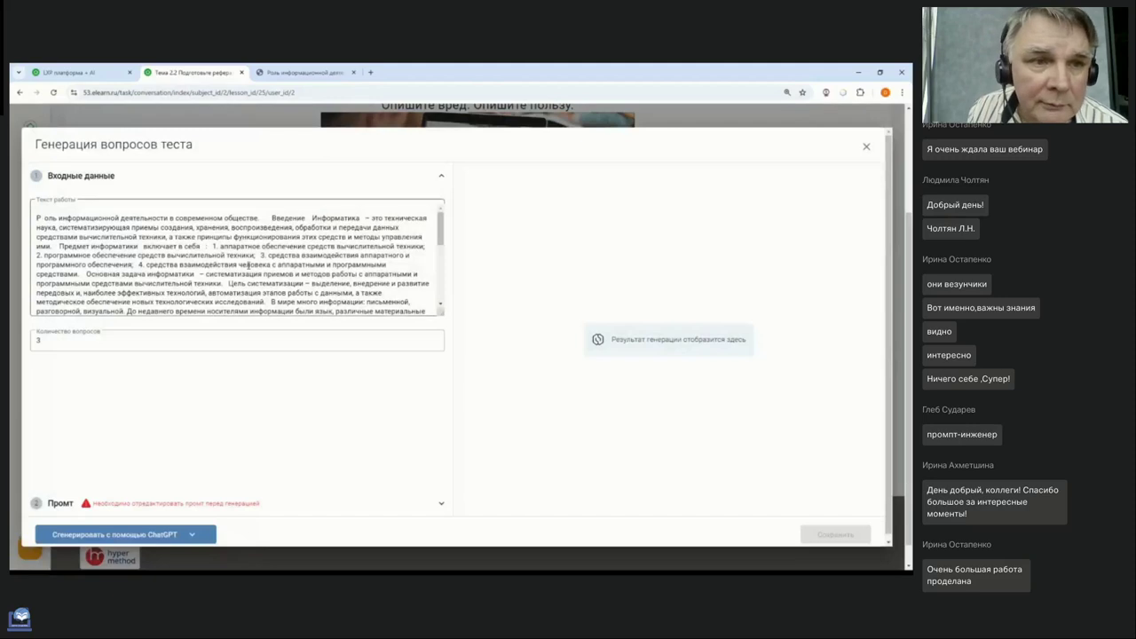
{"action": "left_click", "coordinate": [66, 345]}
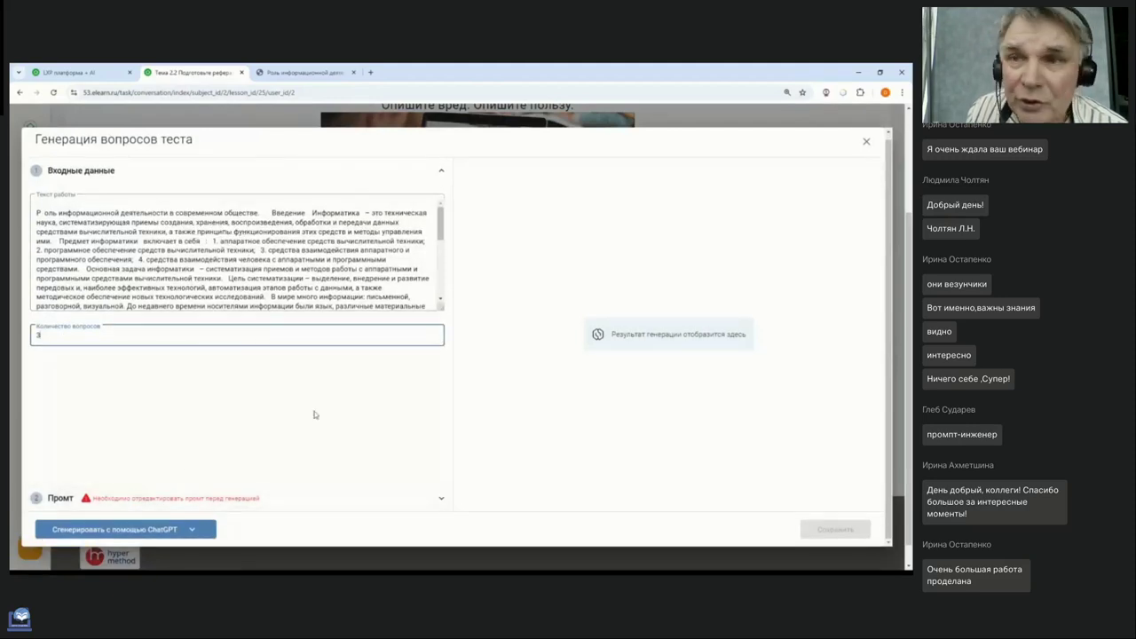
{"action": "left_click", "coordinate": [142, 531]}
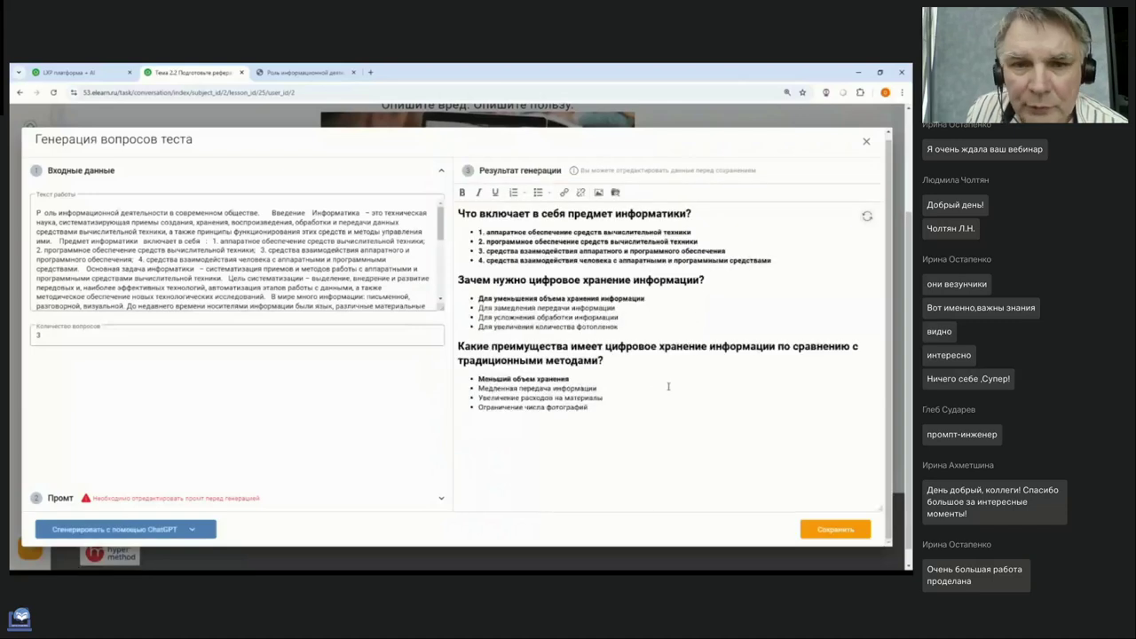
- Review the generated questions and answers, and save the test as an attachment to the reply
{"action": "left_click", "coordinate": [543, 266]}
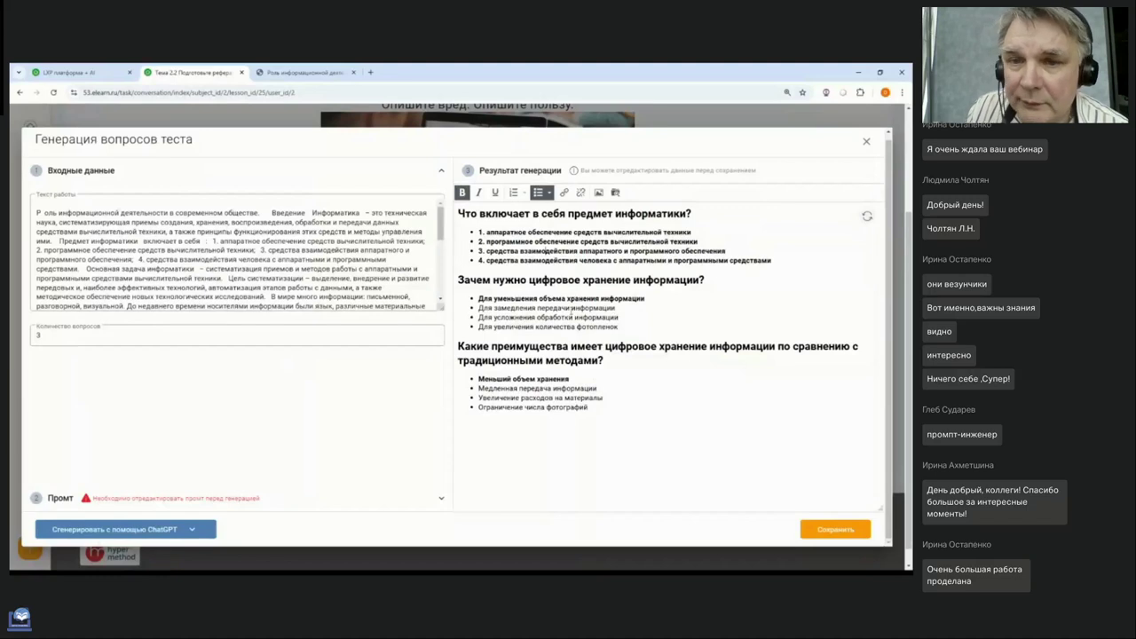
{"action": "left_click", "coordinate": [202, 344]}
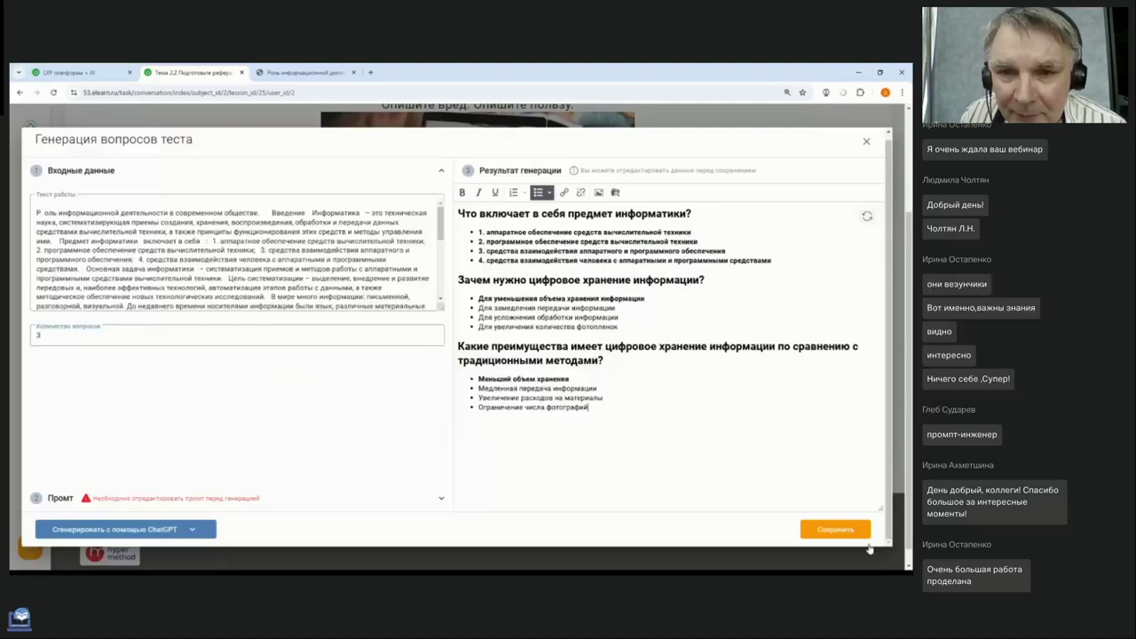
{"action": "left_click", "coordinate": [840, 530]}
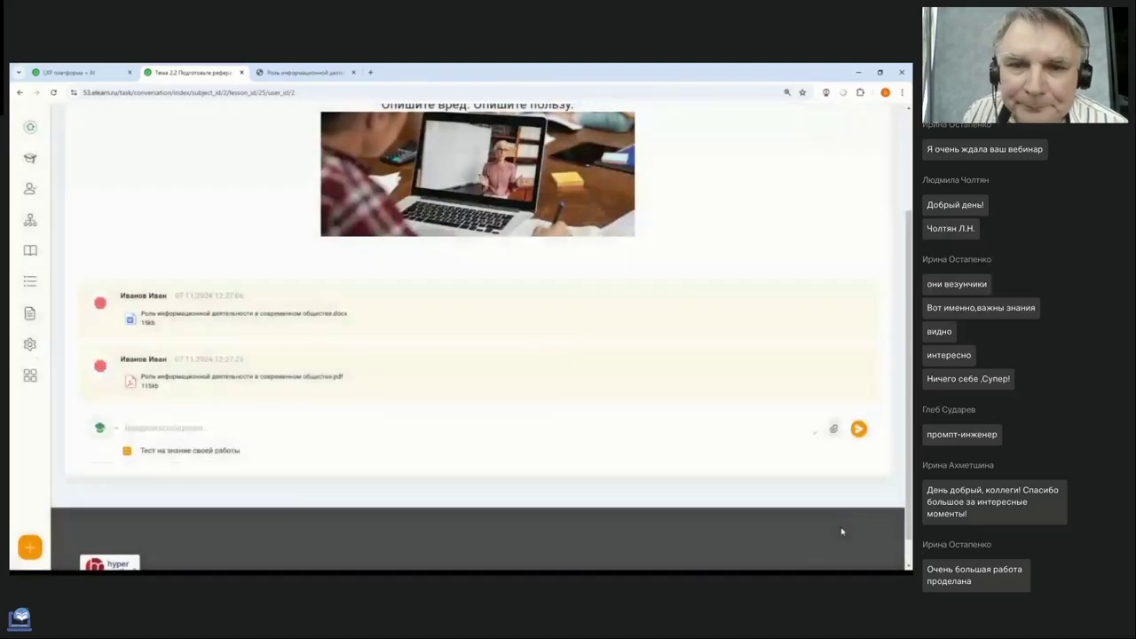
- Send the student the message "Срочно ответь на вопросы" with the attached test
{"action": "left_click", "coordinate": [858, 430]}
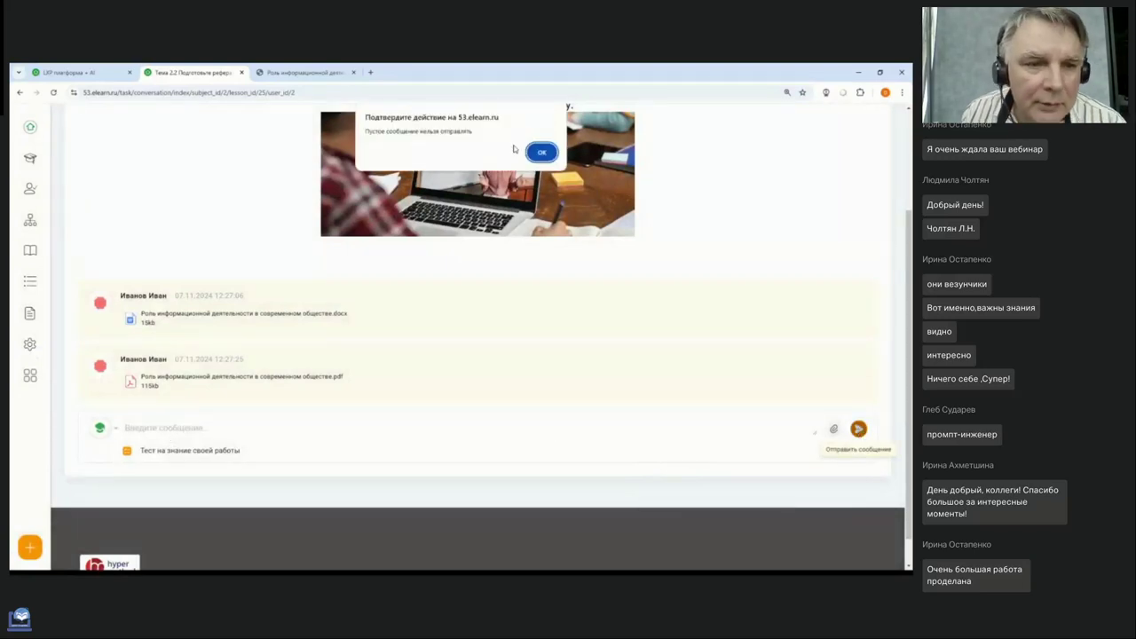
{"action": "left_click", "coordinate": [541, 152]}
{"action": "left_click", "coordinate": [179, 426]}
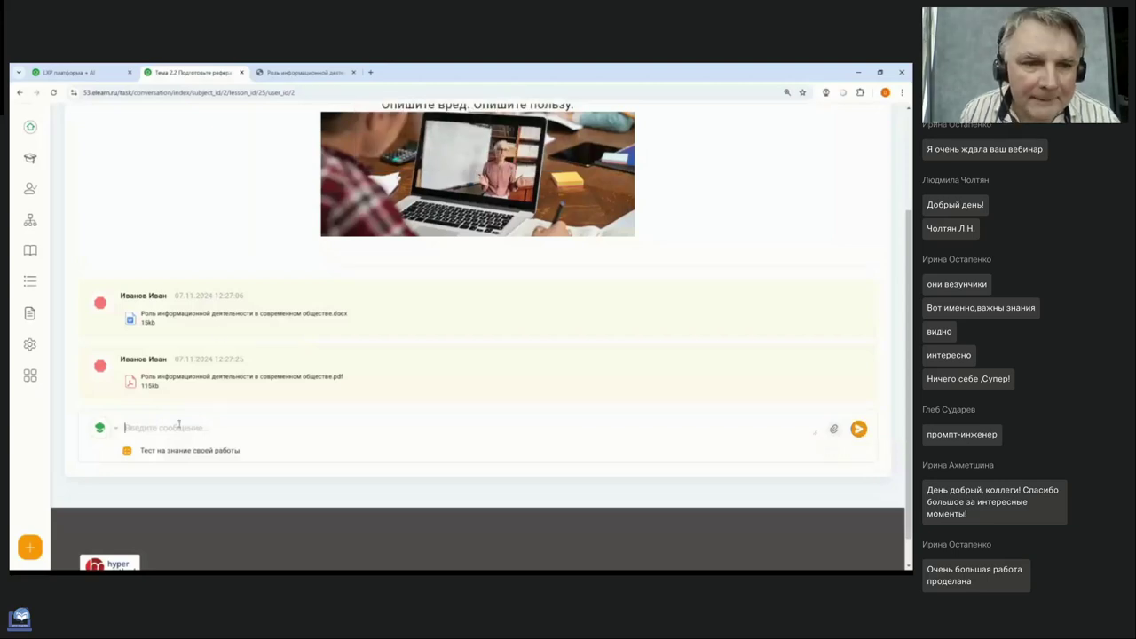
{"action": "type", "text": "м"}
{"action": "key", "text": "BackSpace"}
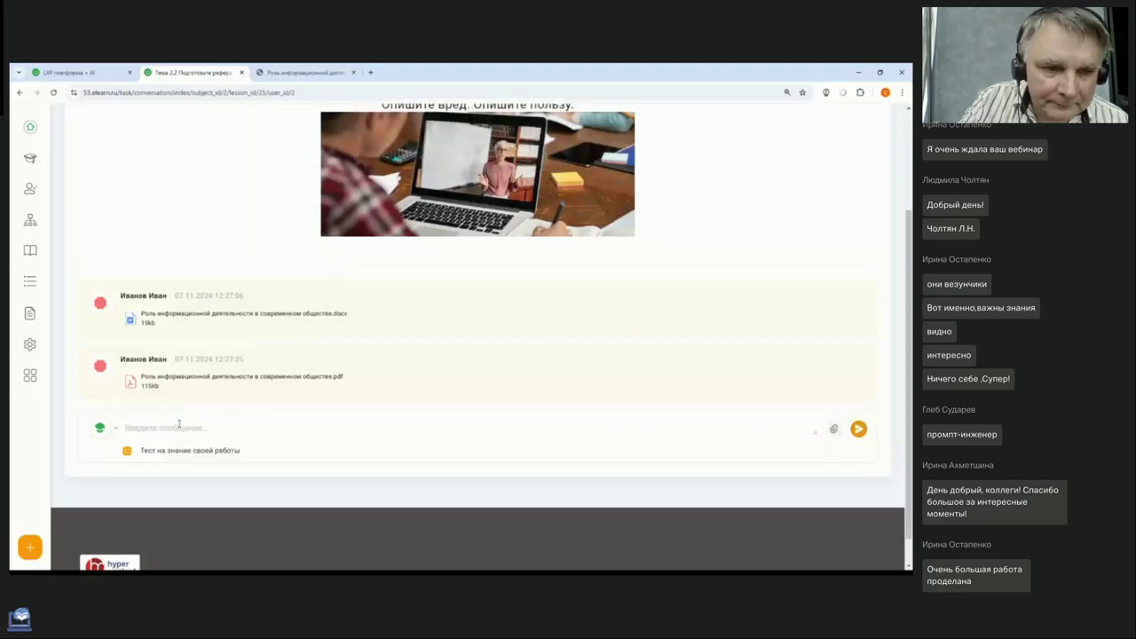
{"action": "type", "text": "Срочно отве"}
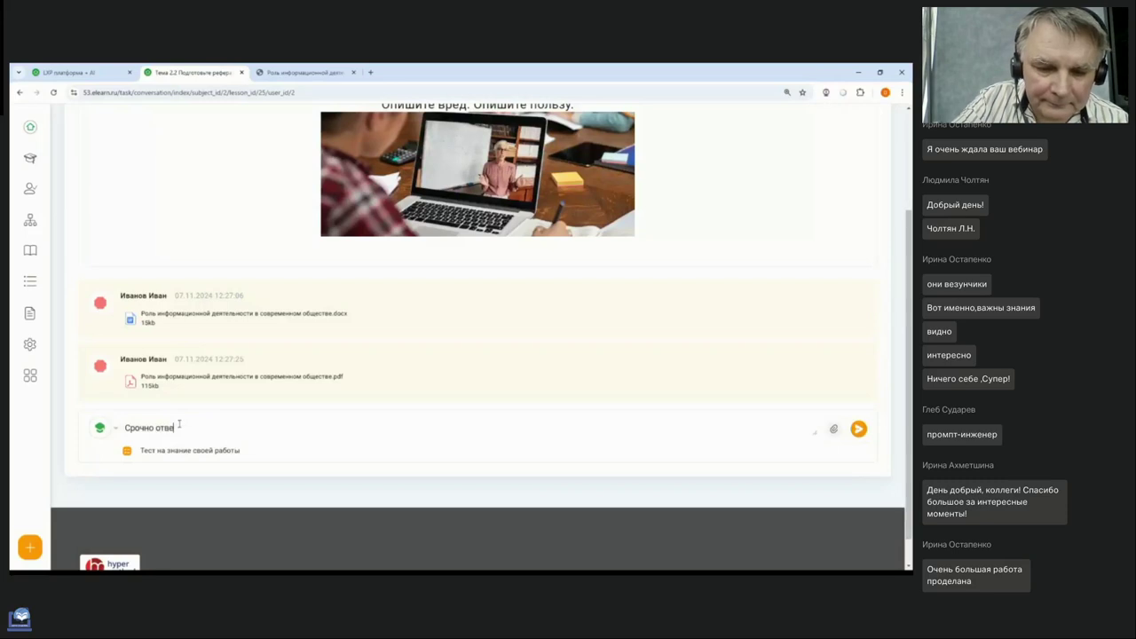
{"action": "type", "text": "ть на вопросы"}
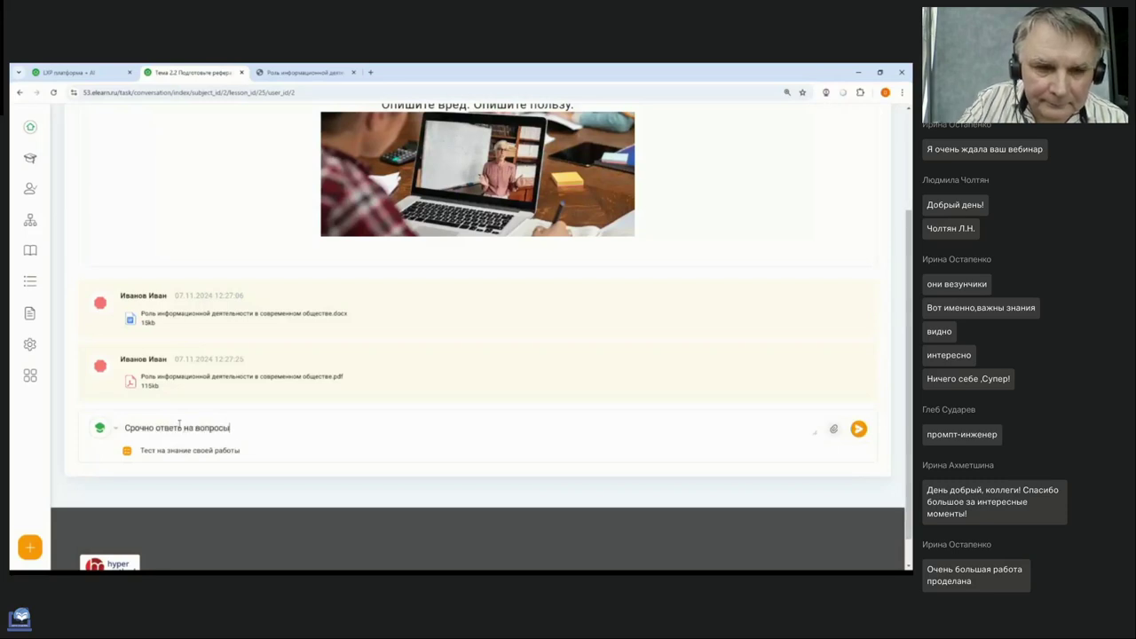
{"action": "left_click", "coordinate": [858, 429]}
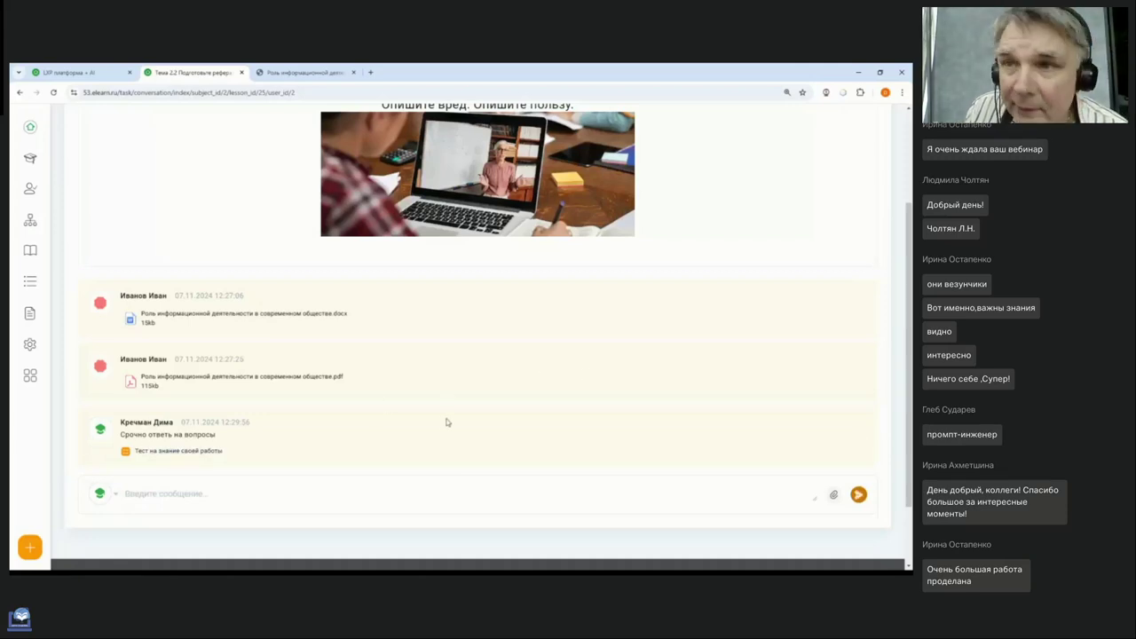
- Open the Слушатели list of the Информатика course and log in on behalf of the first student
{"action": "scroll", "coordinate": [448, 423], "scroll_direction": "up", "scroll_amount": 3}
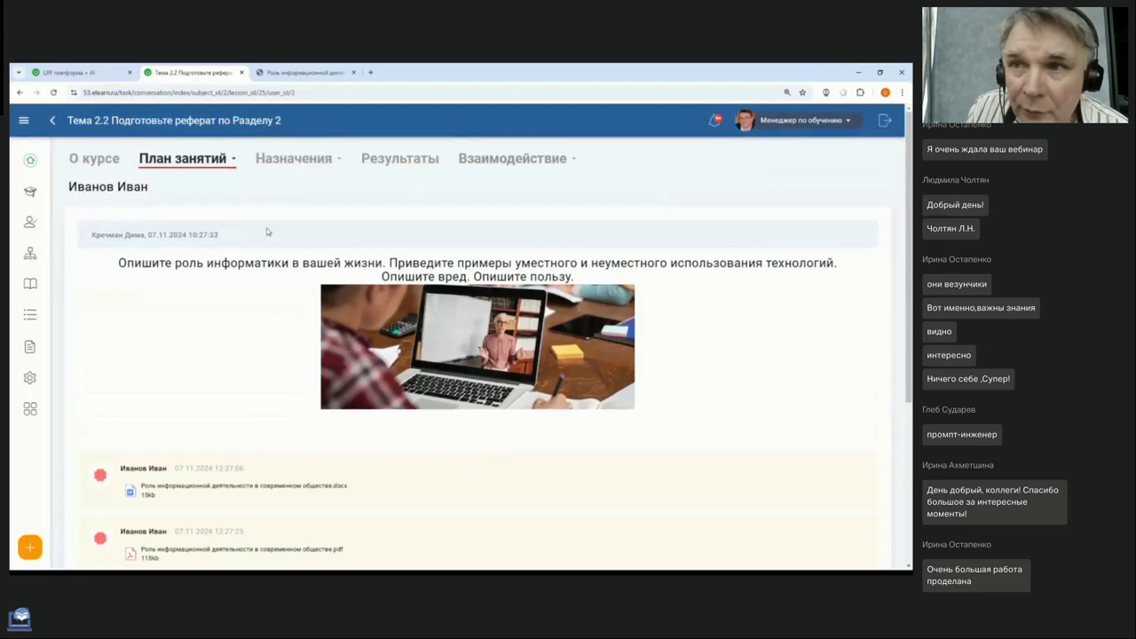
{"action": "left_click", "coordinate": [295, 158]}
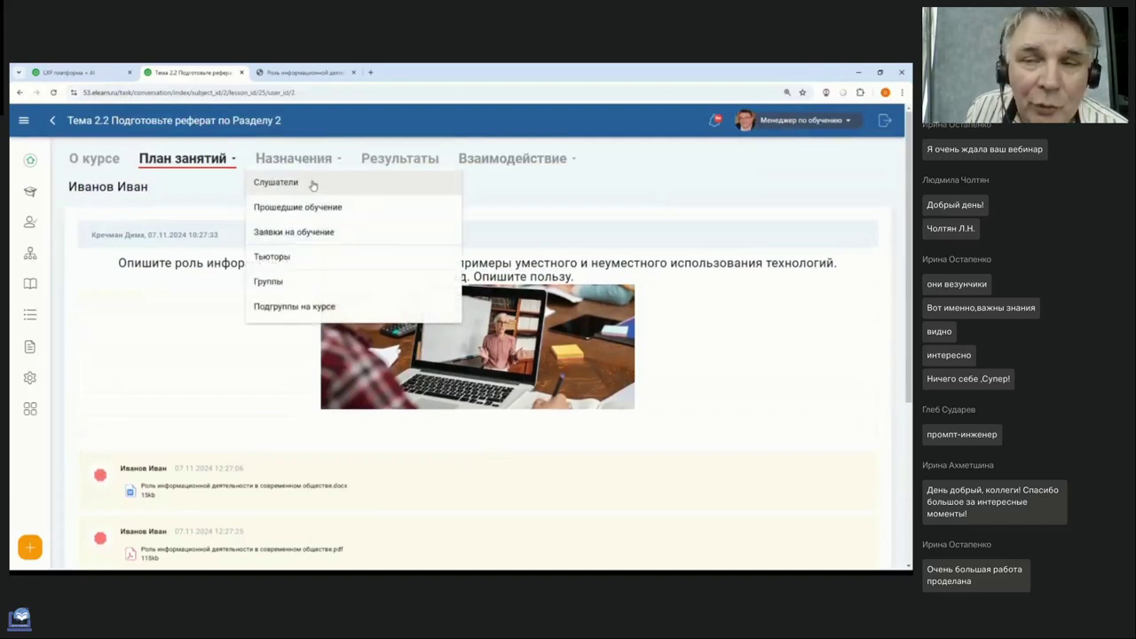
{"action": "left_click", "coordinate": [333, 184]}
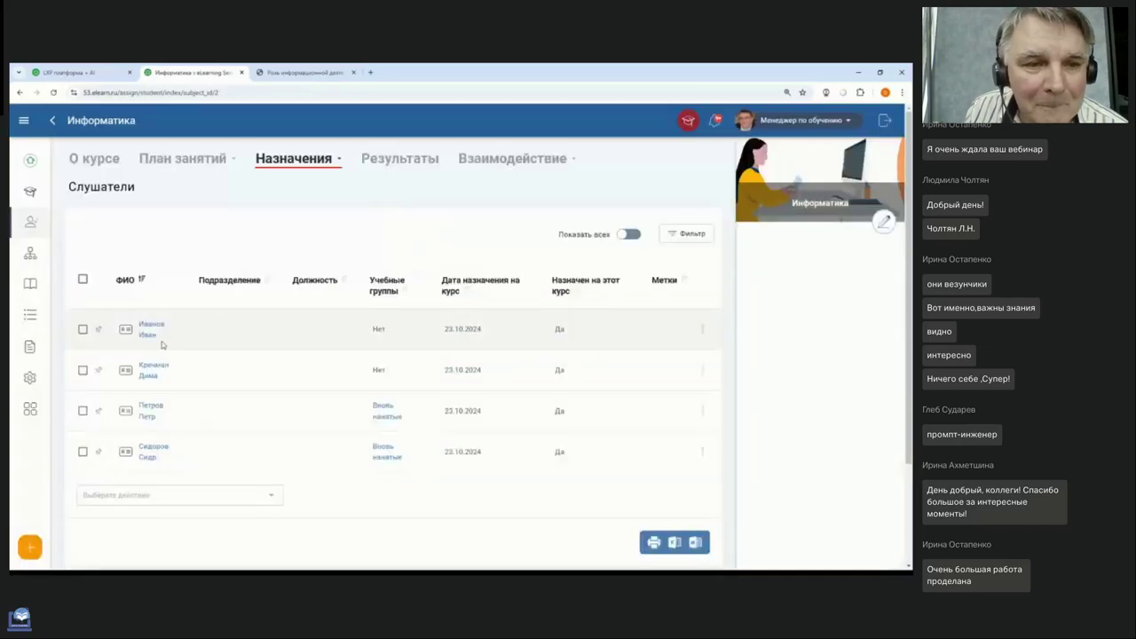
{"action": "left_click", "coordinate": [701, 329]}
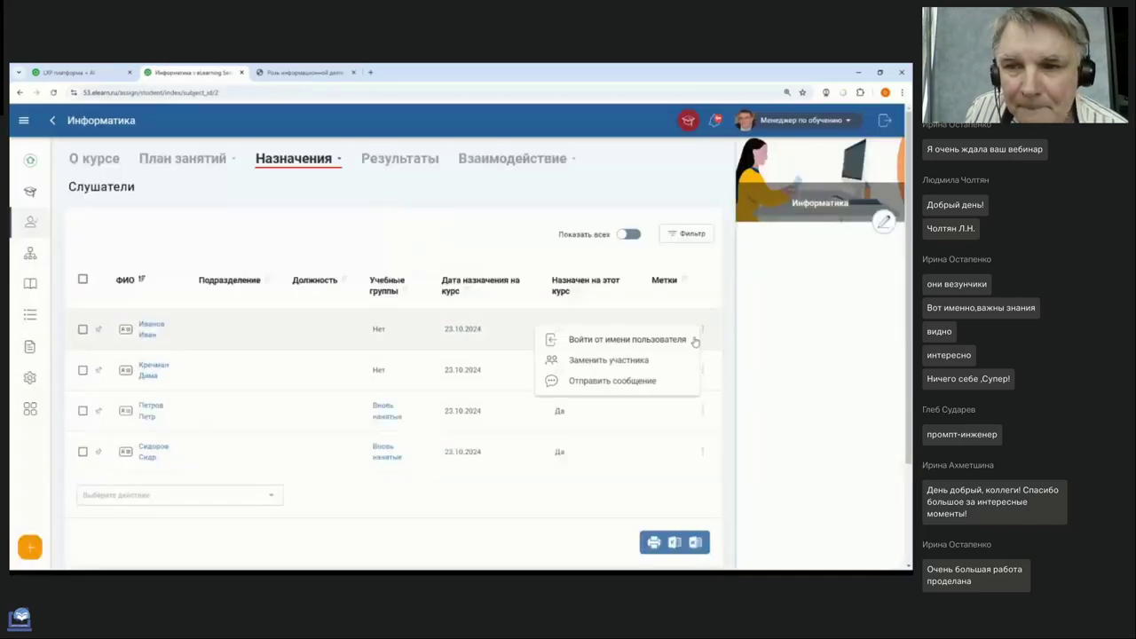
{"action": "left_click", "coordinate": [630, 339]}
{"action": "left_click", "coordinate": [493, 189]}
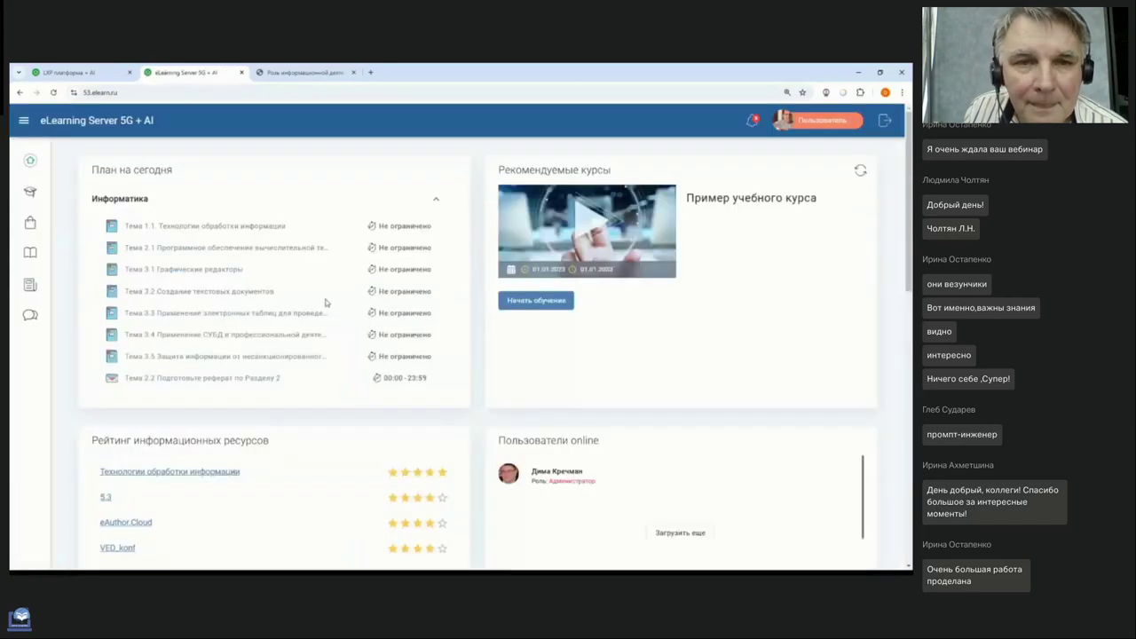
- Open "Тема 2.2 Подготовьте реферат по Разделу 2" from today's plan and start the "Тест на знание своей работы" sent by the manager
{"action": "scroll", "coordinate": [300, 284], "scroll_direction": "down", "scroll_amount": 1}
{"action": "scroll", "coordinate": [300, 284], "scroll_direction": "down", "scroll_amount": 1}
{"action": "scroll", "coordinate": [225, 256], "scroll_direction": "down", "scroll_amount": 1}
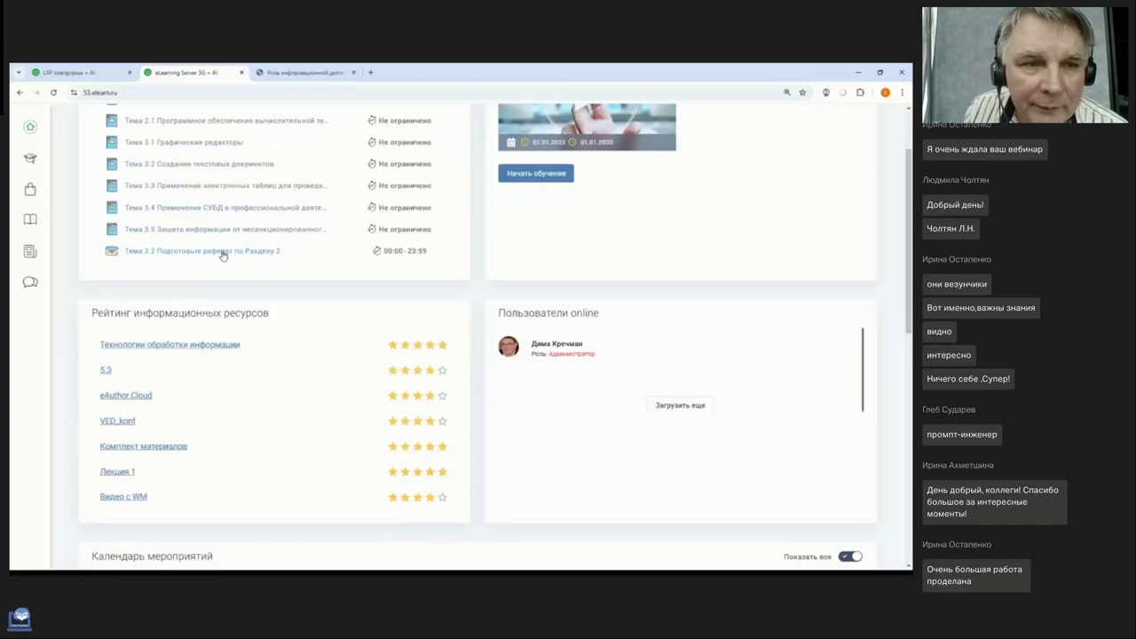
{"action": "left_click", "coordinate": [223, 256]}
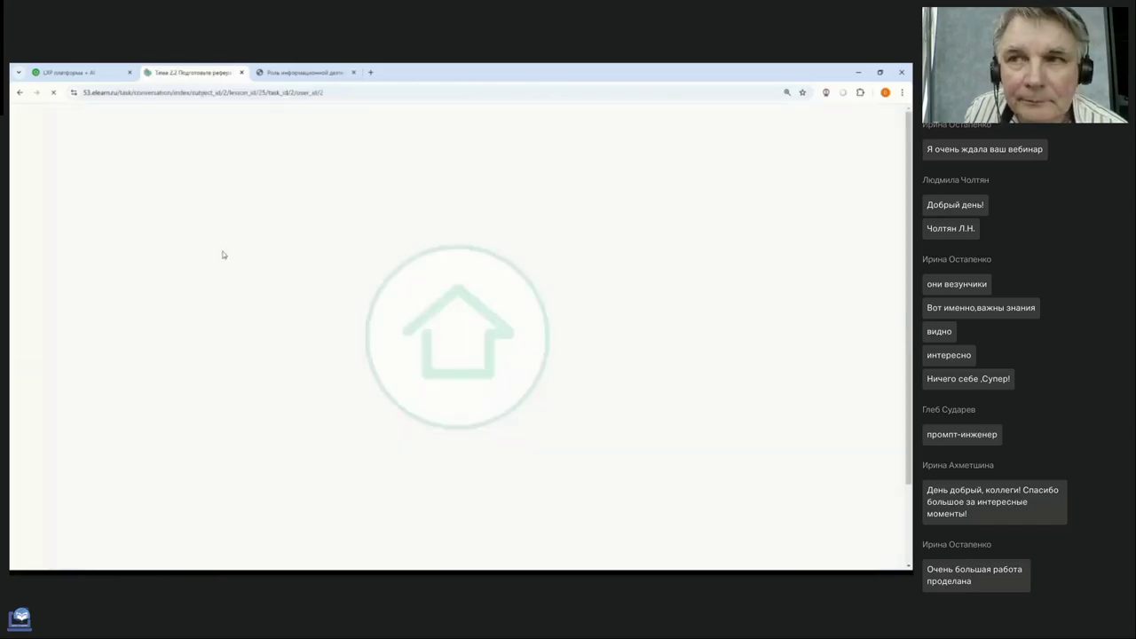
{"action": "scroll", "coordinate": [364, 285], "scroll_direction": "down", "scroll_amount": 5}
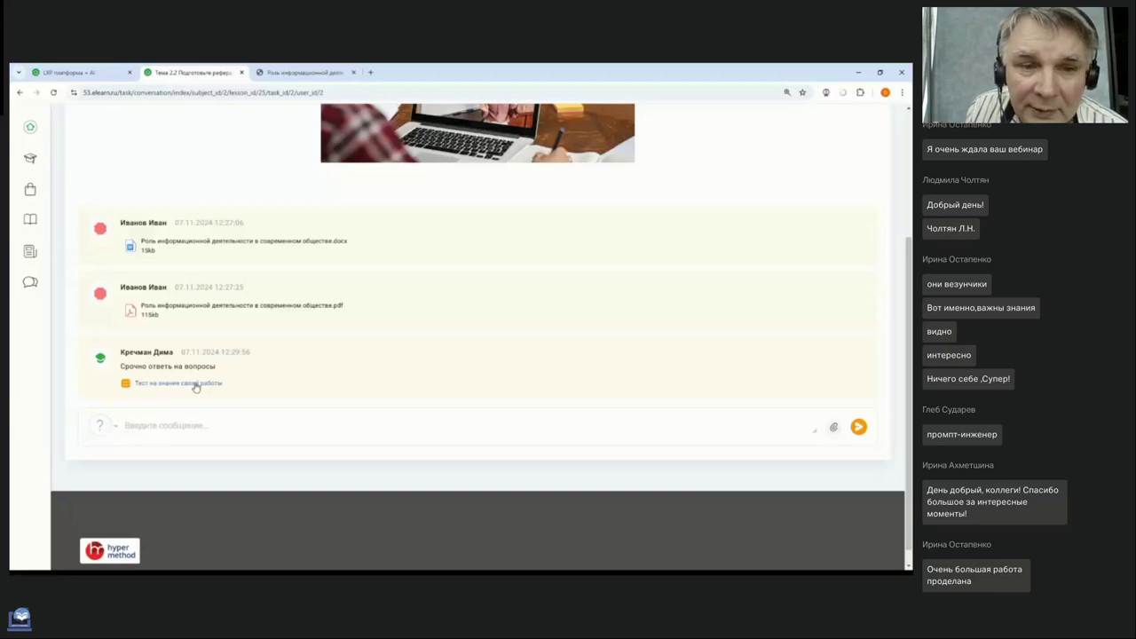
{"action": "left_click", "coordinate": [194, 384]}
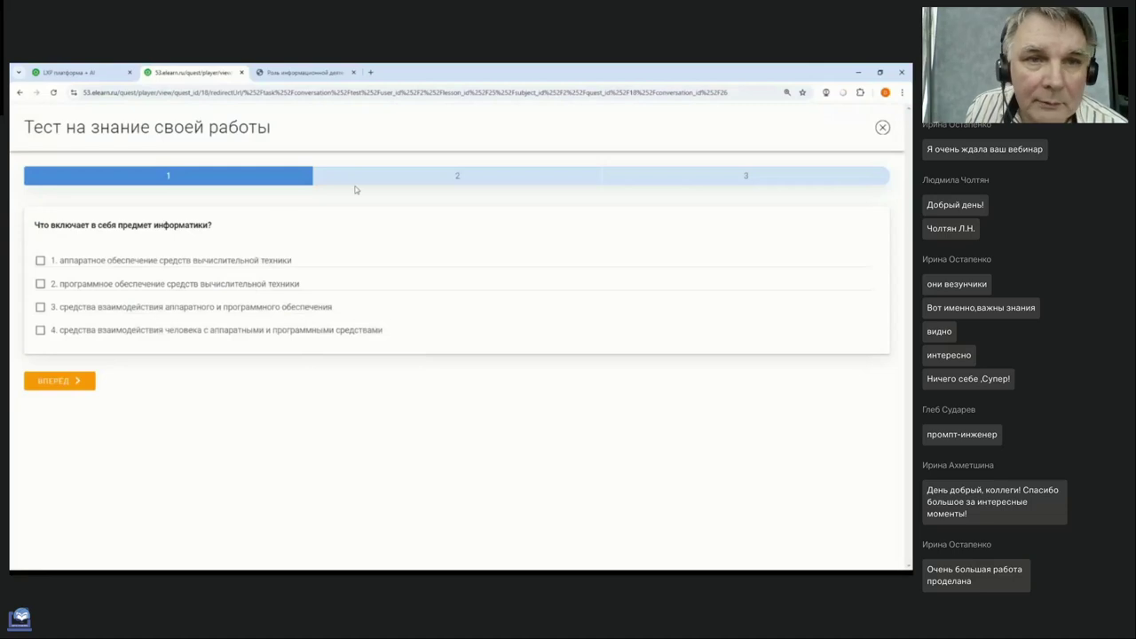
- Answer the three test questions with options 2 and 3, "Для замедления передачи информации", and "Медленная передача информации"
{"action": "left_click", "coordinate": [40, 283]}
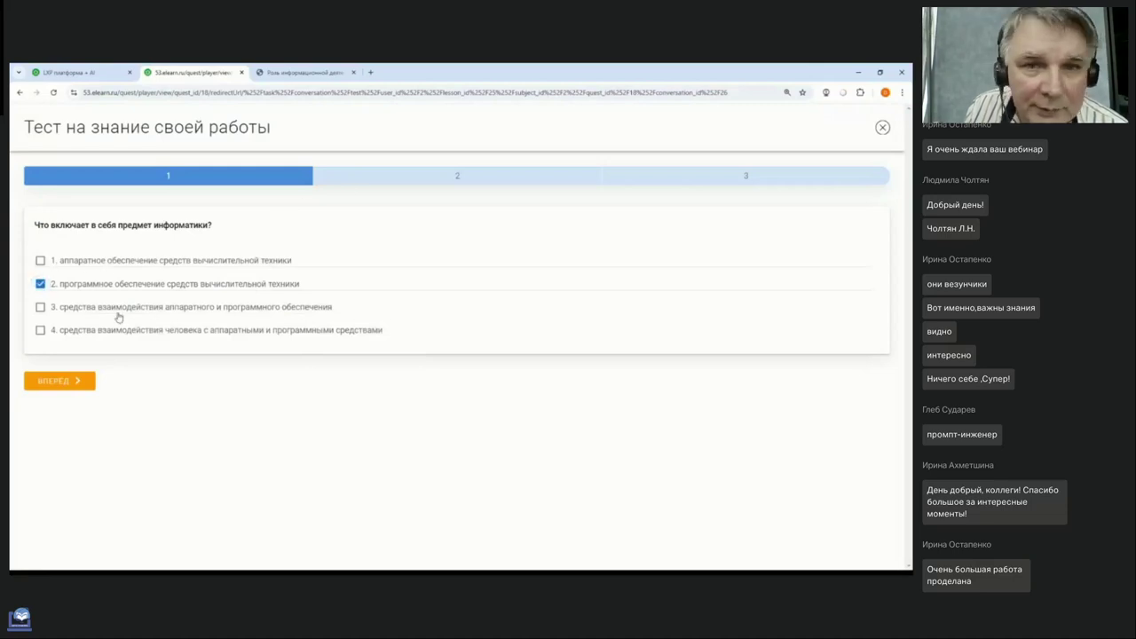
{"action": "left_click", "coordinate": [40, 306]}
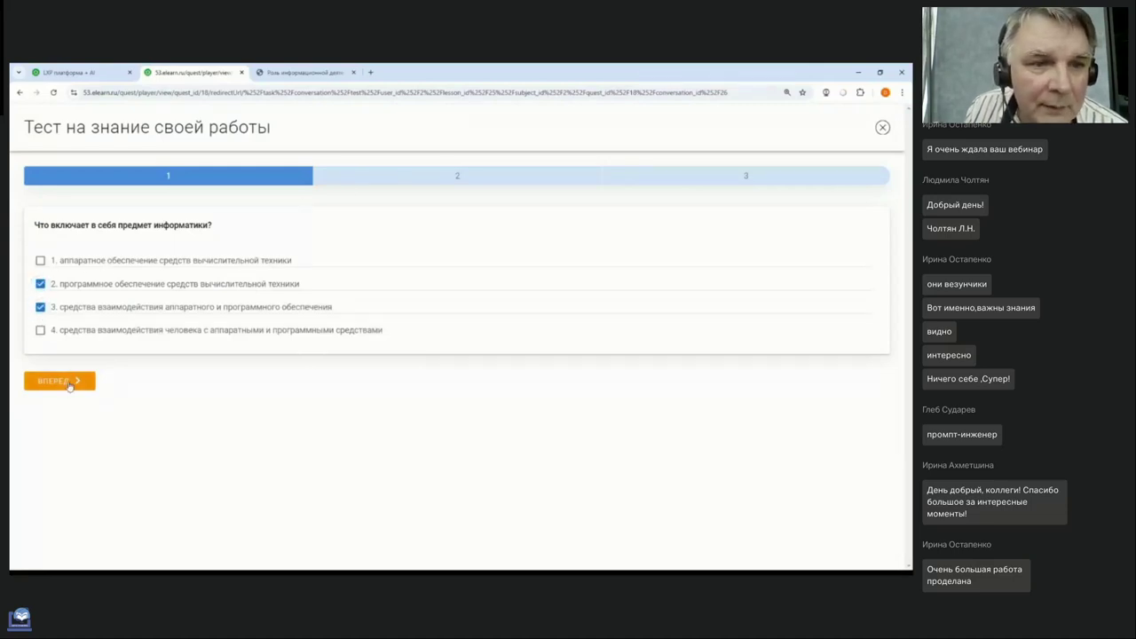
{"action": "left_click", "coordinate": [69, 385]}
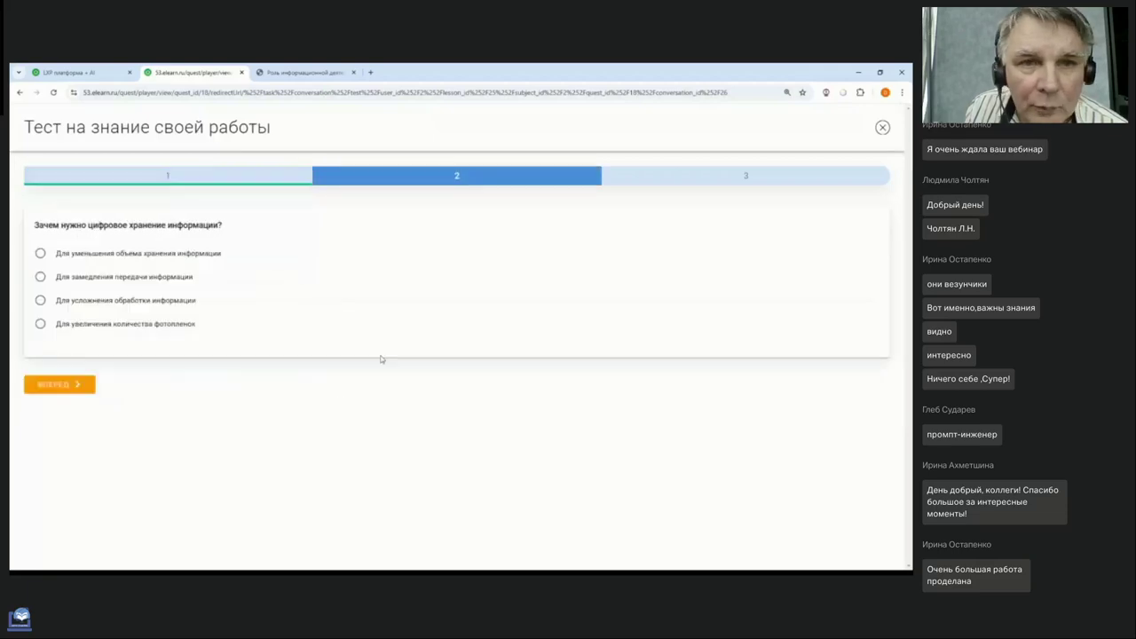
{"action": "left_click", "coordinate": [102, 279]}
{"action": "left_click", "coordinate": [76, 384]}
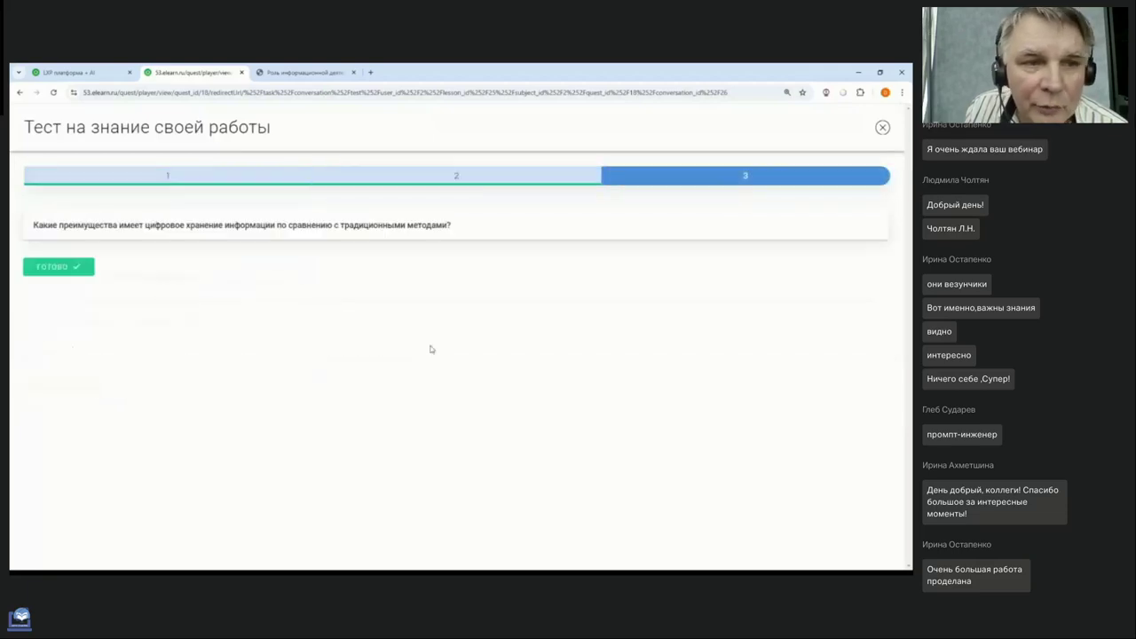
{"action": "left_click", "coordinate": [116, 278]}
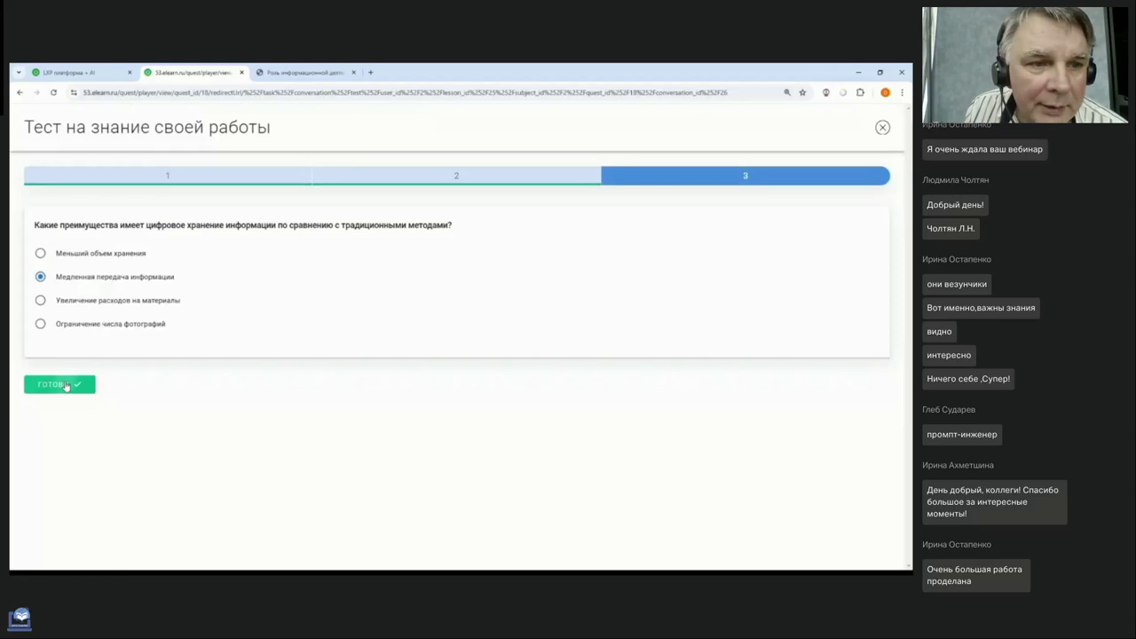
- Finish the test, exit its report and view the result posted in the assignment conversation
{"action": "left_click", "coordinate": [62, 384]}
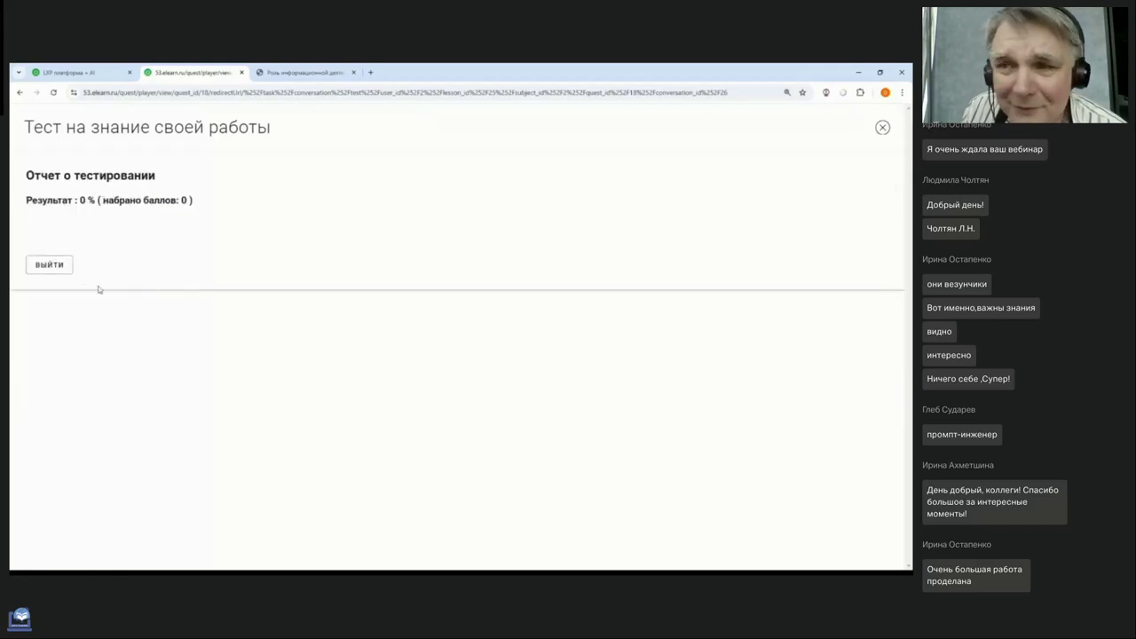
{"action": "left_click", "coordinate": [54, 267]}
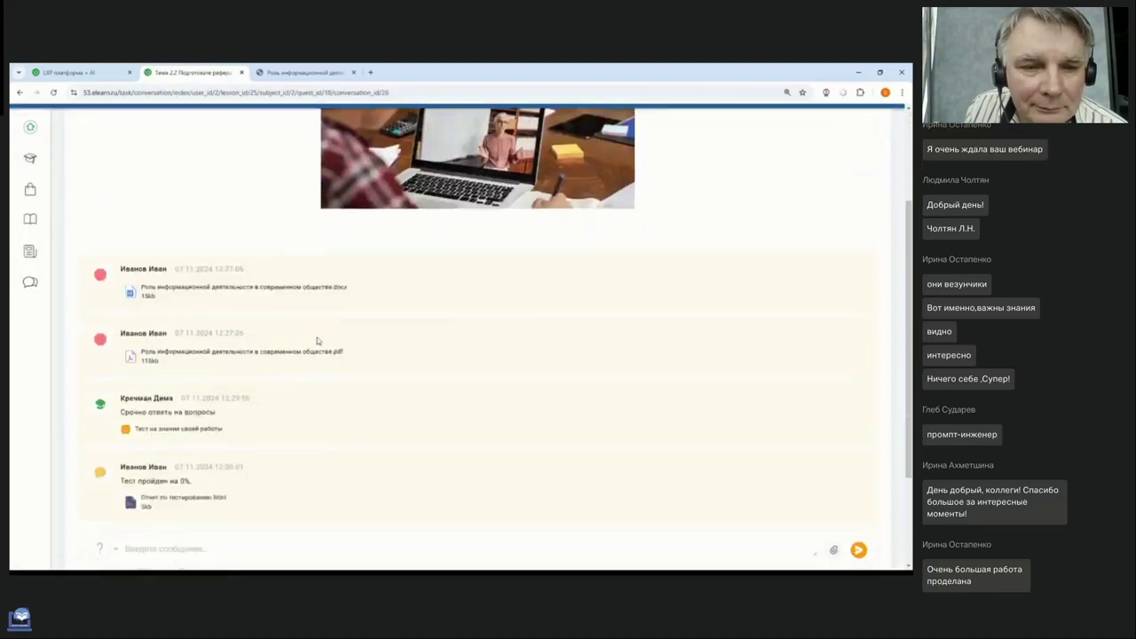
{"action": "scroll", "coordinate": [319, 336], "scroll_direction": "down", "scroll_amount": 1}
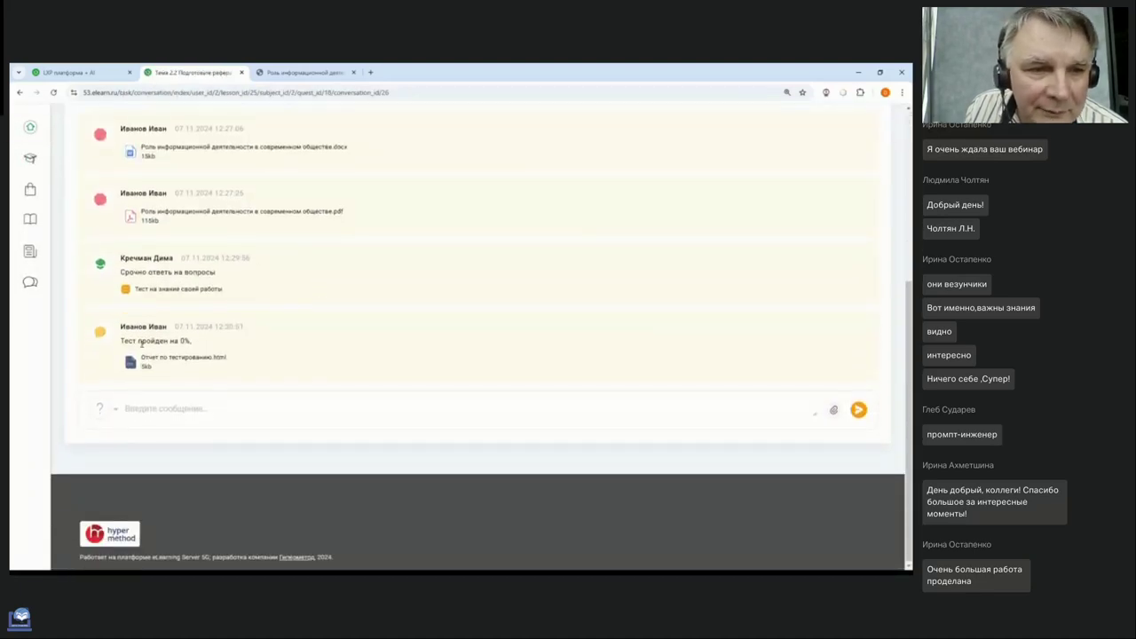
- Send the text "сдал" as a Простое сообщение in the assignment conversation
{"action": "left_click_drag", "start_coordinate": [141, 344], "coordinate": [195, 345]}
{"action": "left_click", "coordinate": [211, 346]}
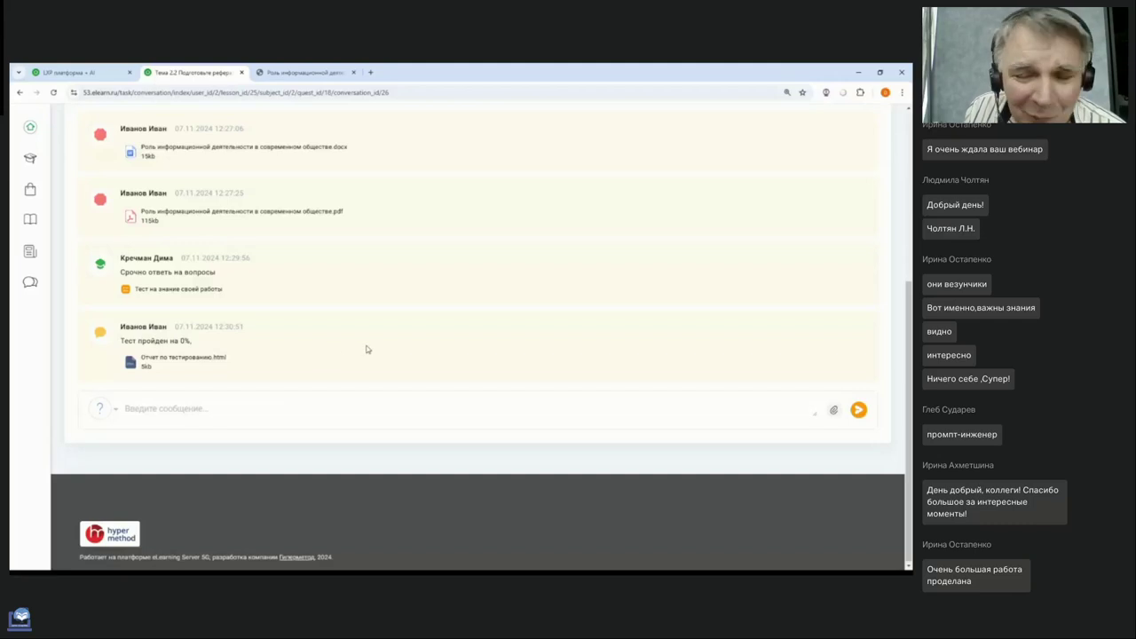
{"action": "left_click", "coordinate": [430, 413]}
{"action": "type", "text": "сдар"}
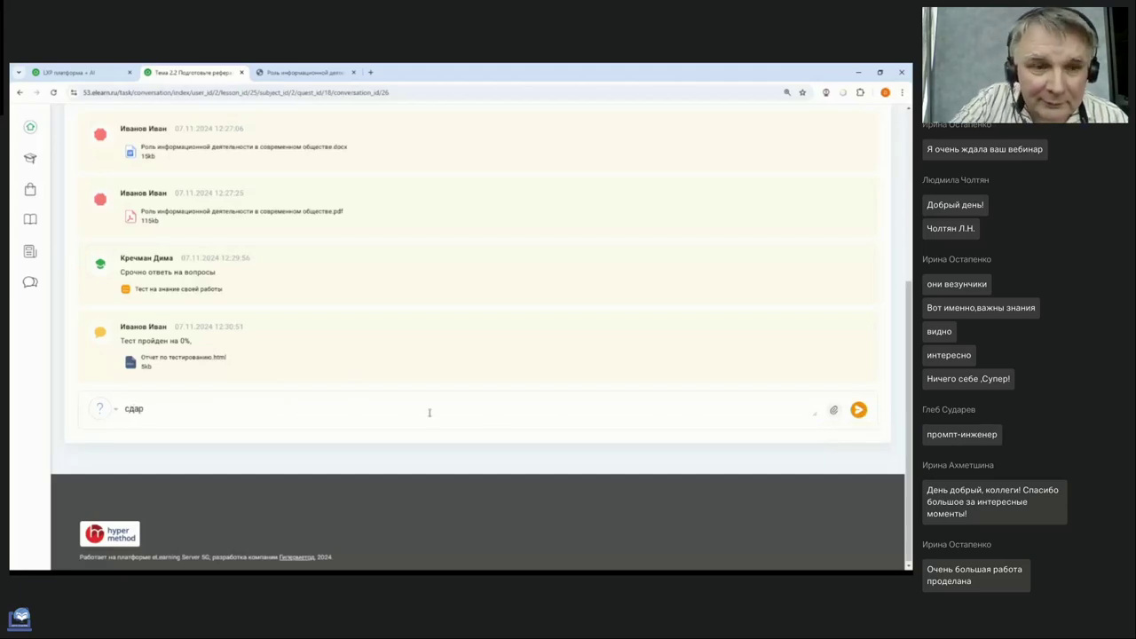
{"action": "key", "text": "BackSpace"}
{"action": "type", "text": "л"}
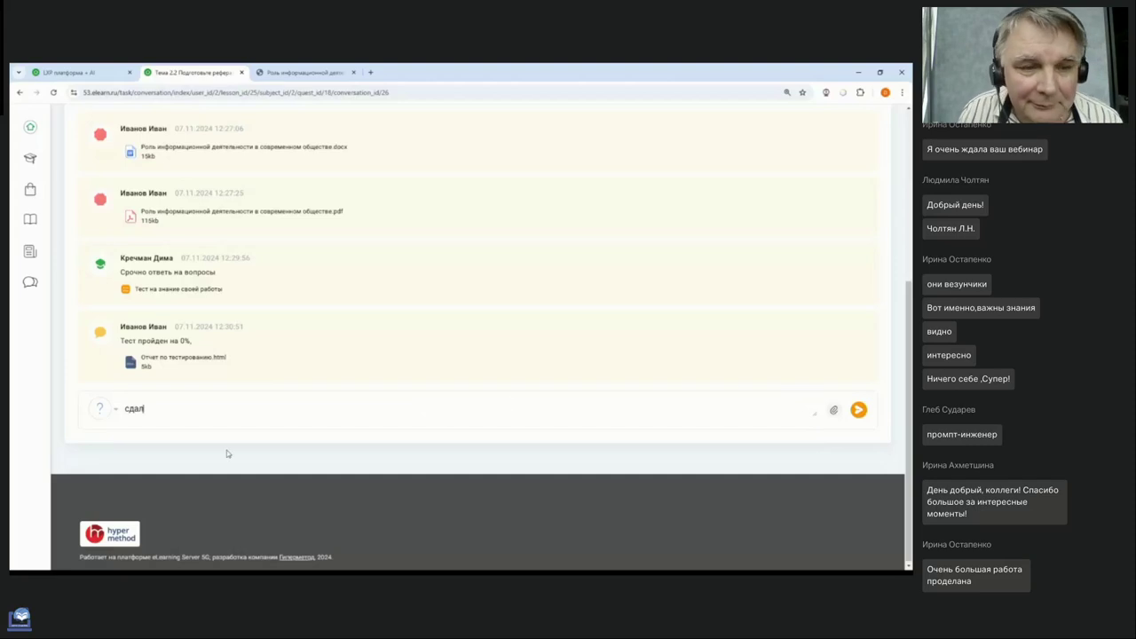
{"action": "left_click", "coordinate": [100, 409]}
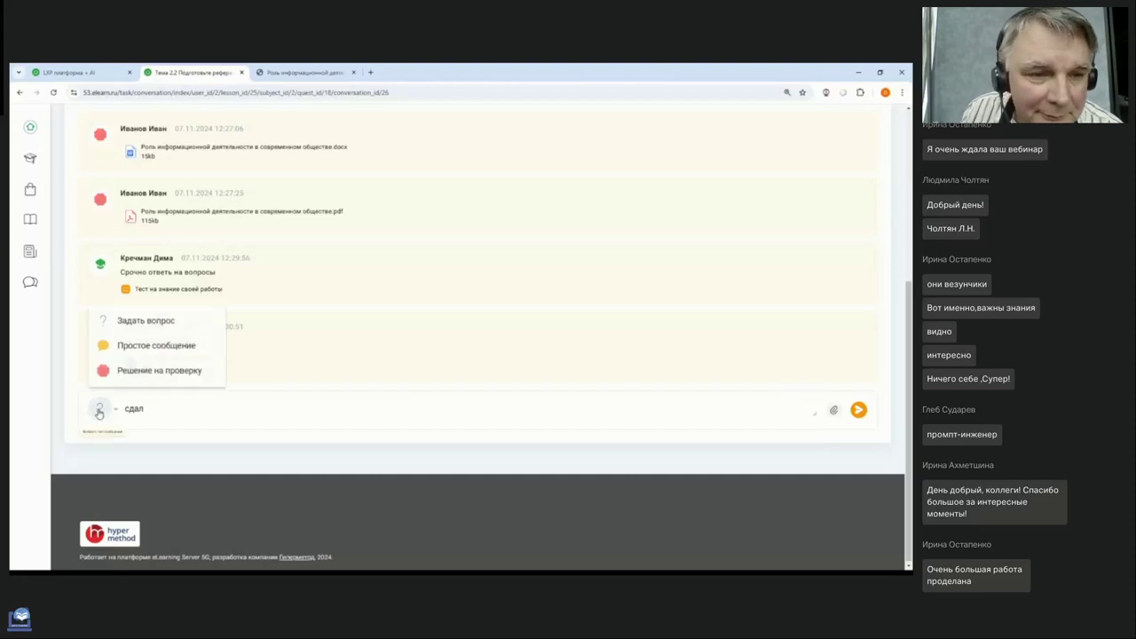
{"action": "left_click", "coordinate": [178, 346]}
{"action": "left_click", "coordinate": [859, 413]}
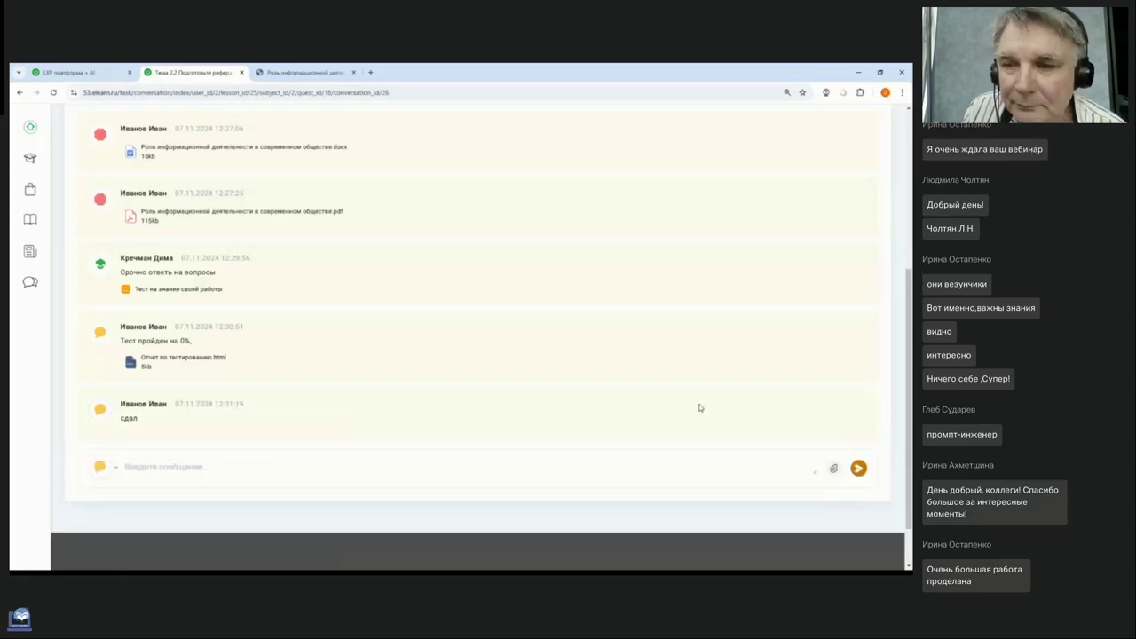
- Leave the student's account and open the План занятий of the Информатика course as manager
{"action": "scroll", "coordinate": [635, 403], "scroll_direction": "up", "scroll_amount": 3}
{"action": "scroll", "coordinate": [636, 407], "scroll_direction": "up", "scroll_amount": 2}
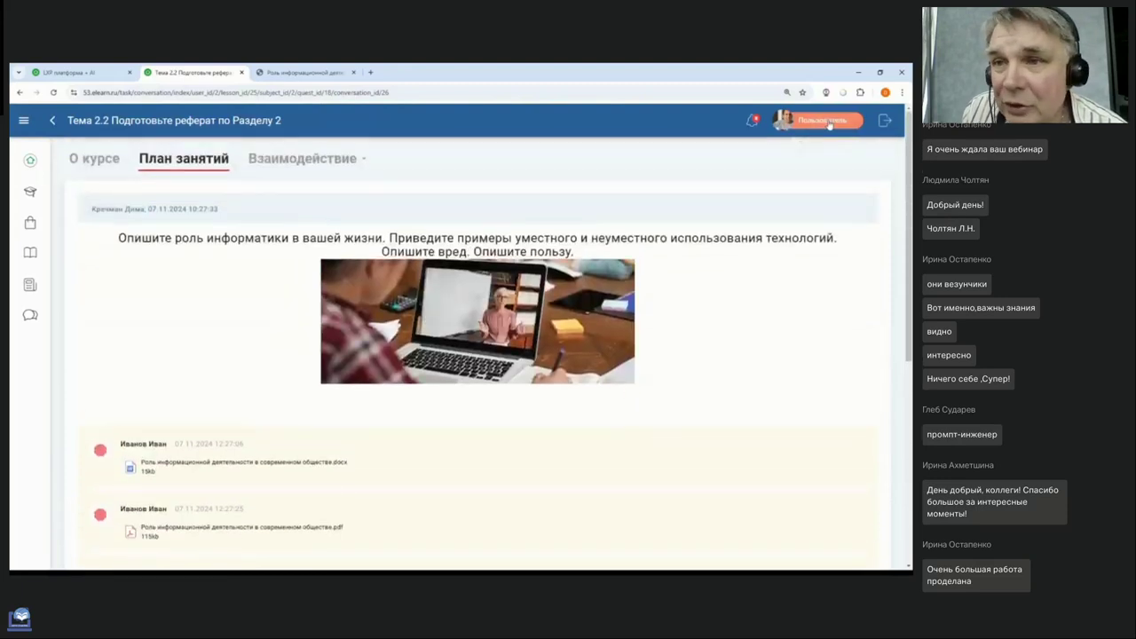
{"action": "left_click", "coordinate": [885, 121]}
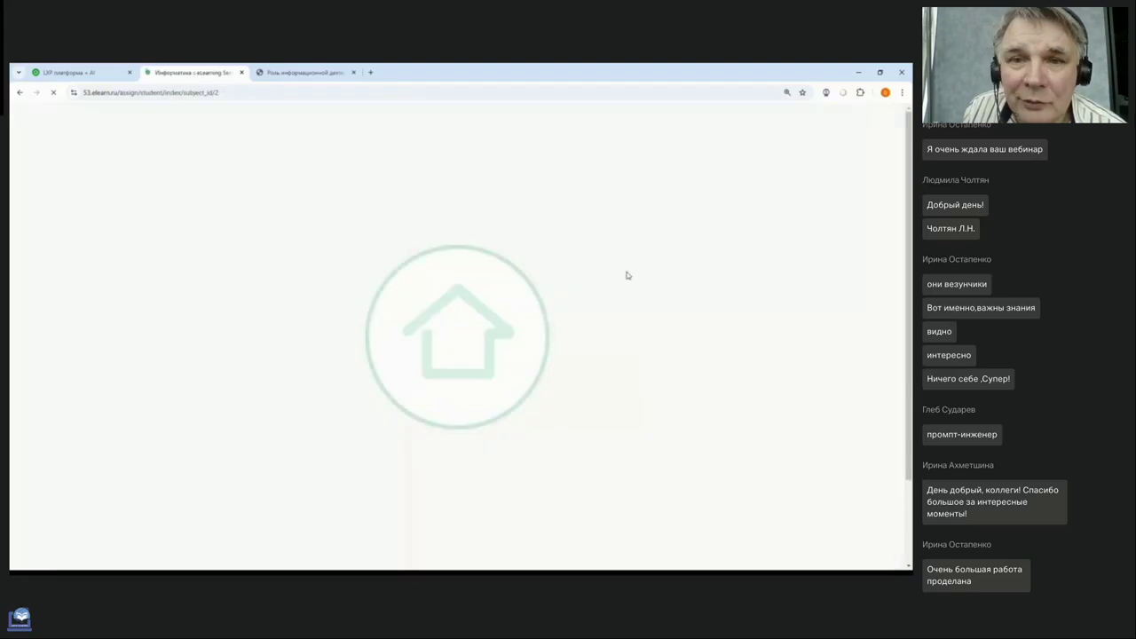
{"action": "scroll", "coordinate": [594, 266], "scroll_direction": "down", "scroll_amount": 3}
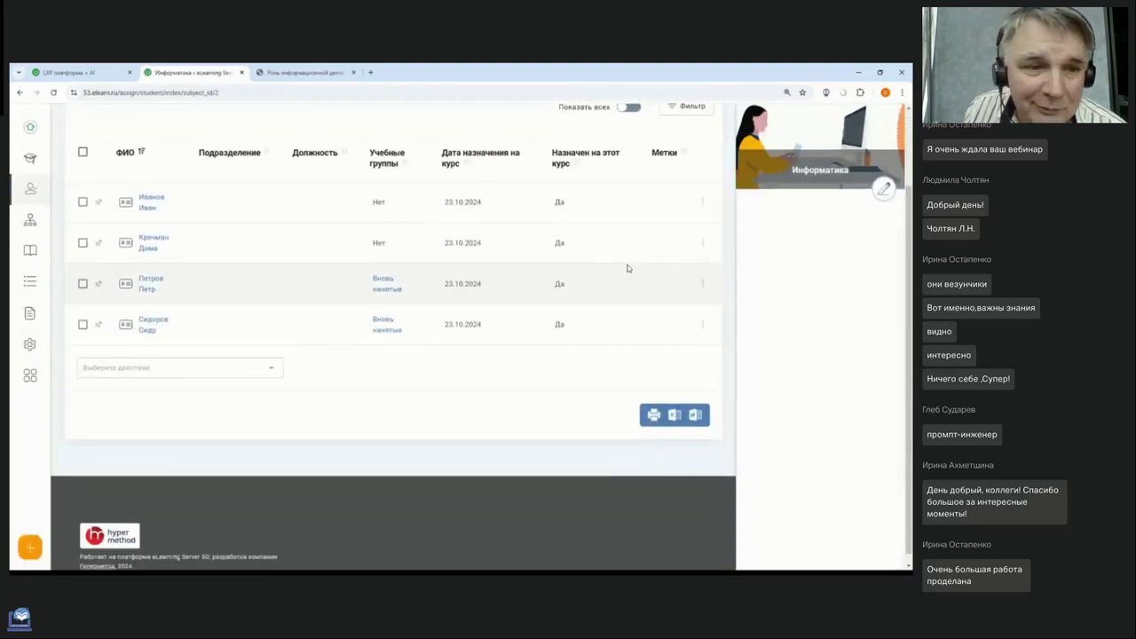
{"action": "scroll", "coordinate": [590, 255], "scroll_direction": "up", "scroll_amount": 3}
{"action": "mouse_move", "coordinate": [193, 160]}
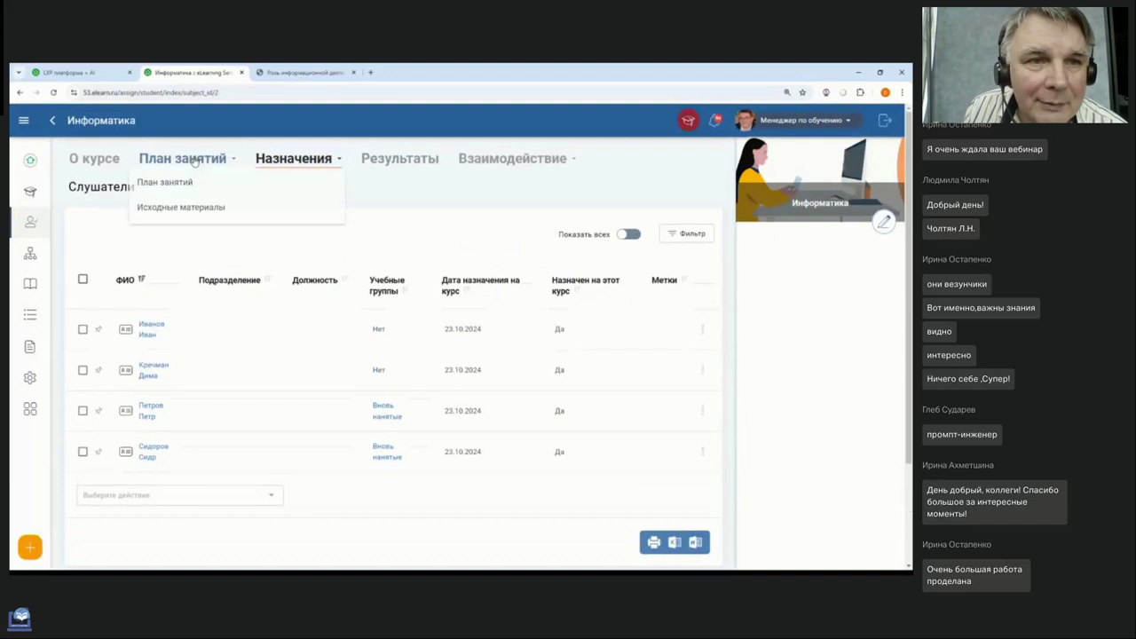
{"action": "left_click", "coordinate": [167, 182]}
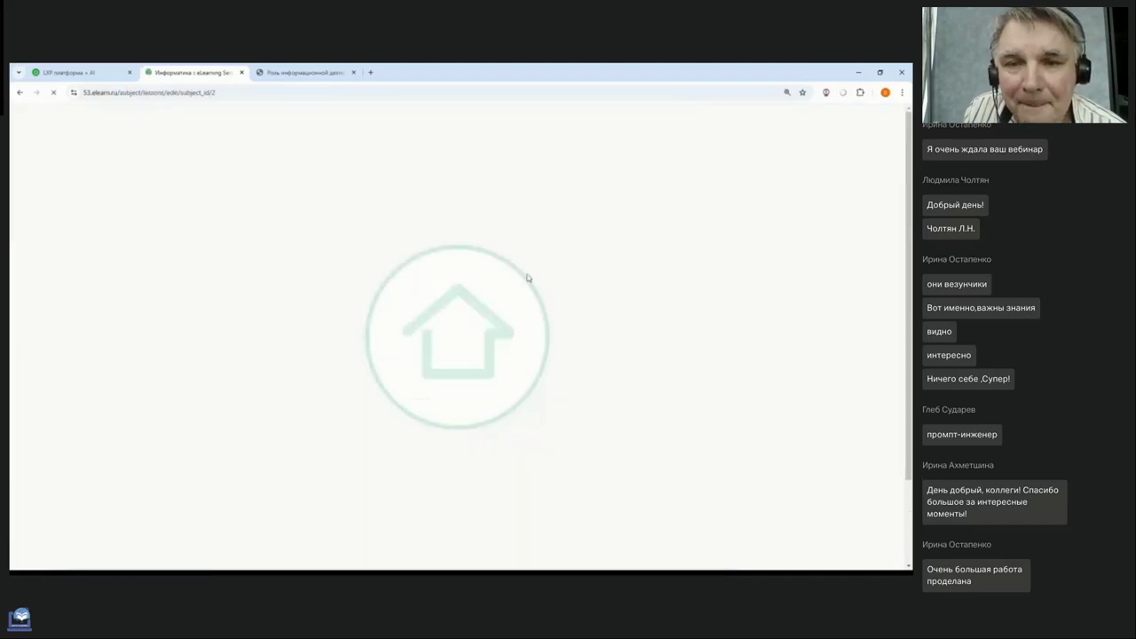
- Open the results of "Тема 2.2 Подготовьте реферат по Разделу 2" and the first student's conversation with its latest messages
{"action": "scroll", "coordinate": [546, 316], "scroll_direction": "down", "scroll_amount": 3}
{"action": "scroll", "coordinate": [546, 316], "scroll_direction": "down", "scroll_amount": 2}
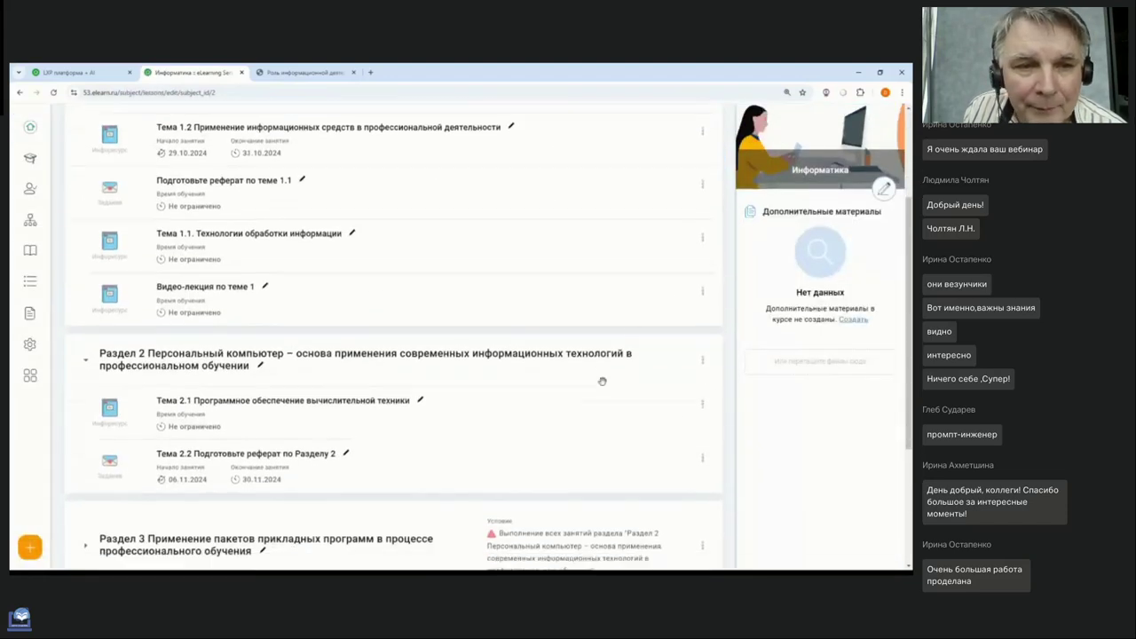
{"action": "left_click", "coordinate": [702, 432]}
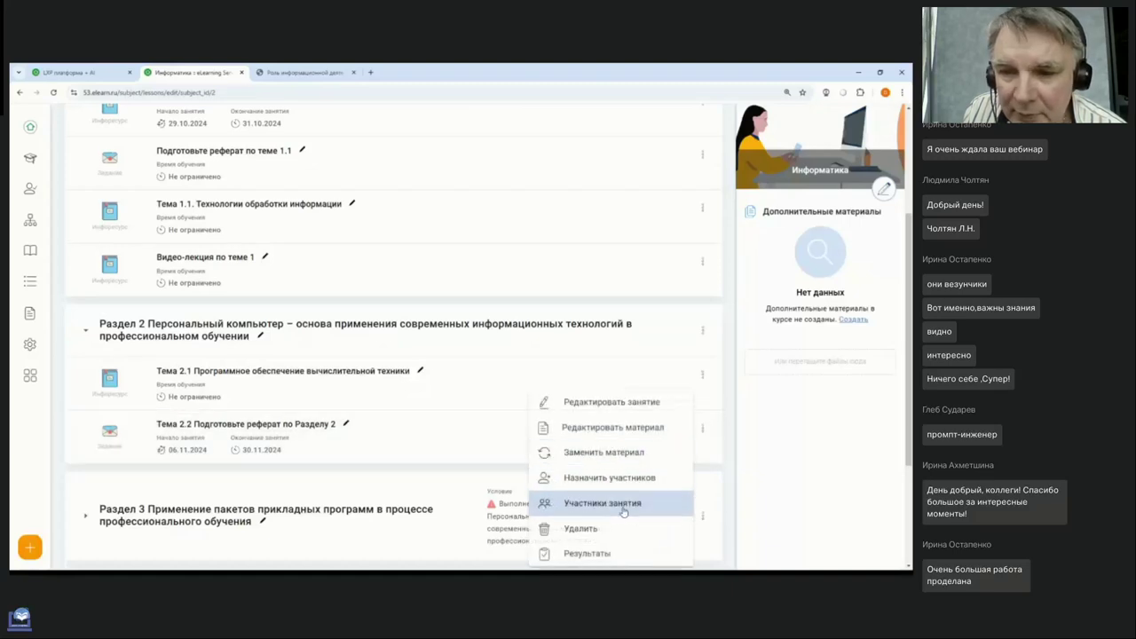
{"action": "scroll", "coordinate": [612, 497], "scroll_direction": "down", "scroll_amount": 1}
{"action": "left_click", "coordinate": [590, 505]}
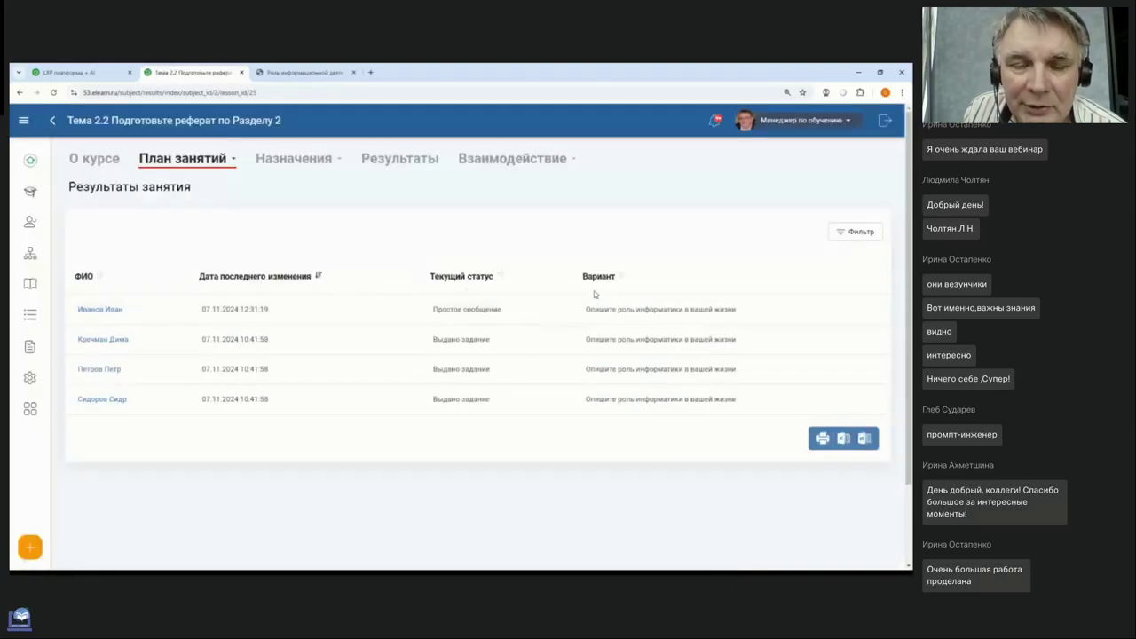
{"action": "left_click", "coordinate": [94, 309]}
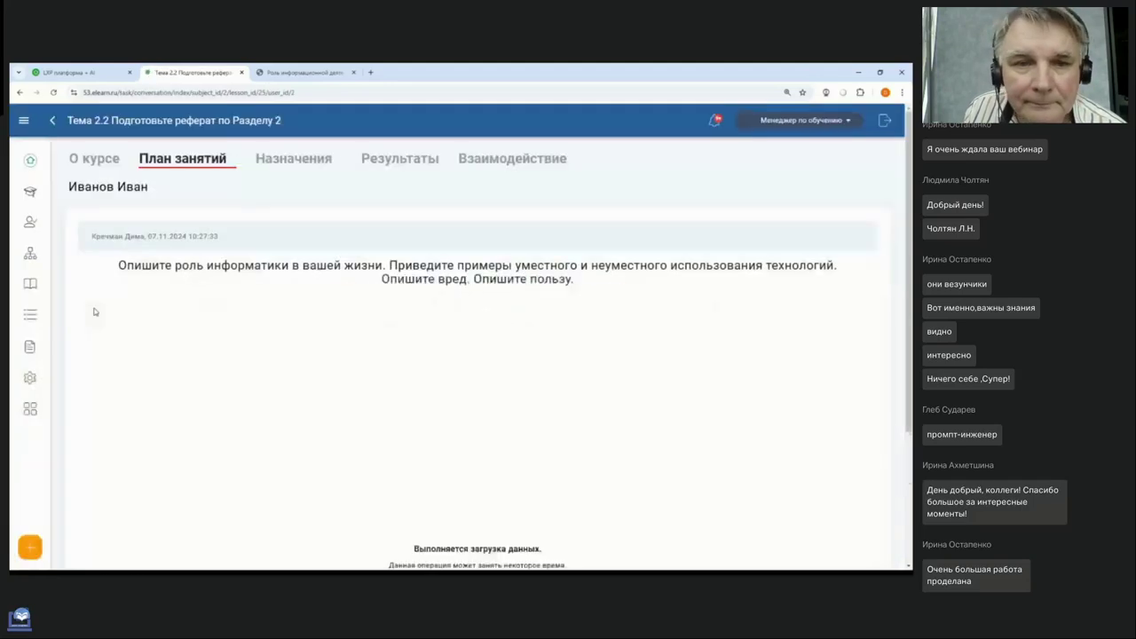
{"action": "scroll", "coordinate": [505, 286], "scroll_direction": "down", "scroll_amount": 4}
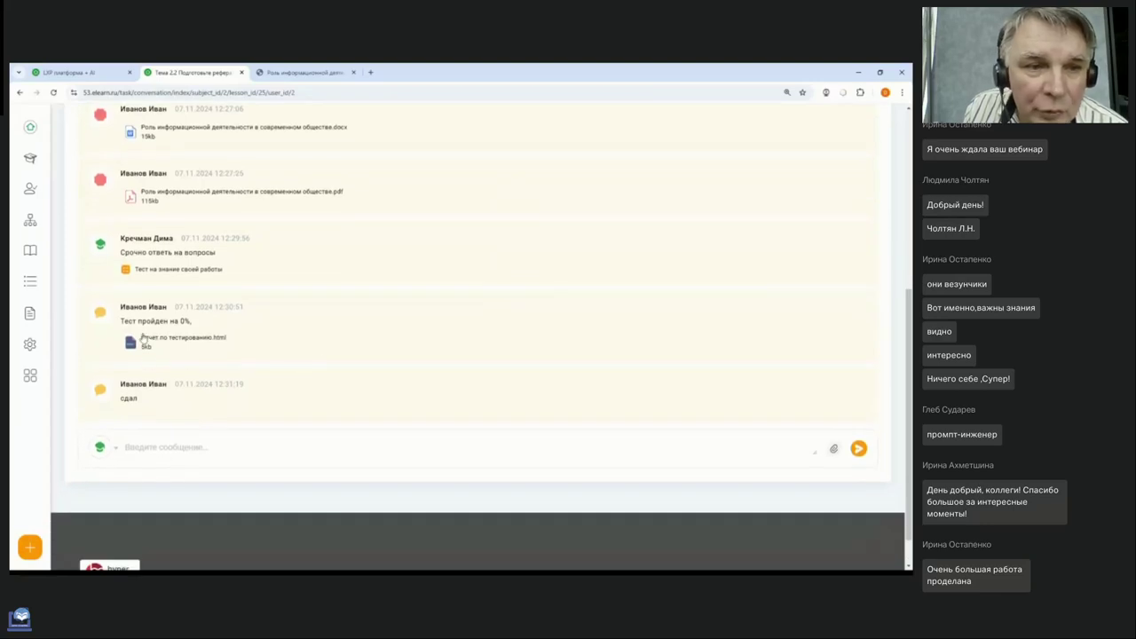
- Check the student's test result and reply, and post a grade of 2 in the conversation with Поставить оценку
{"action": "left_click_drag", "start_coordinate": [137, 320], "coordinate": [200, 323]}
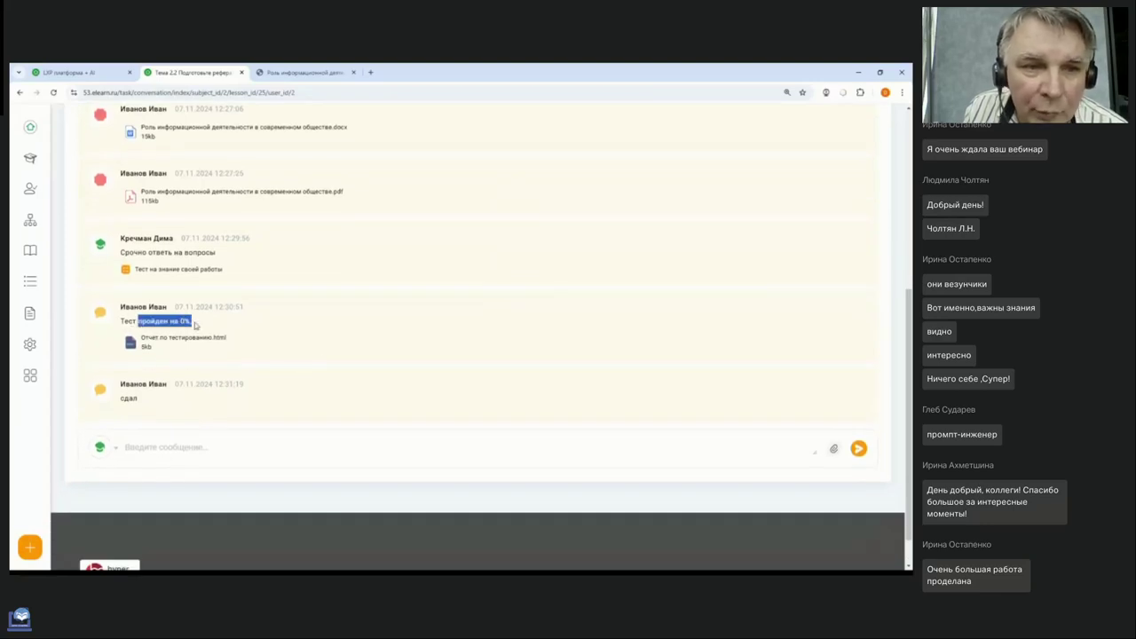
{"action": "left_click", "coordinate": [201, 325]}
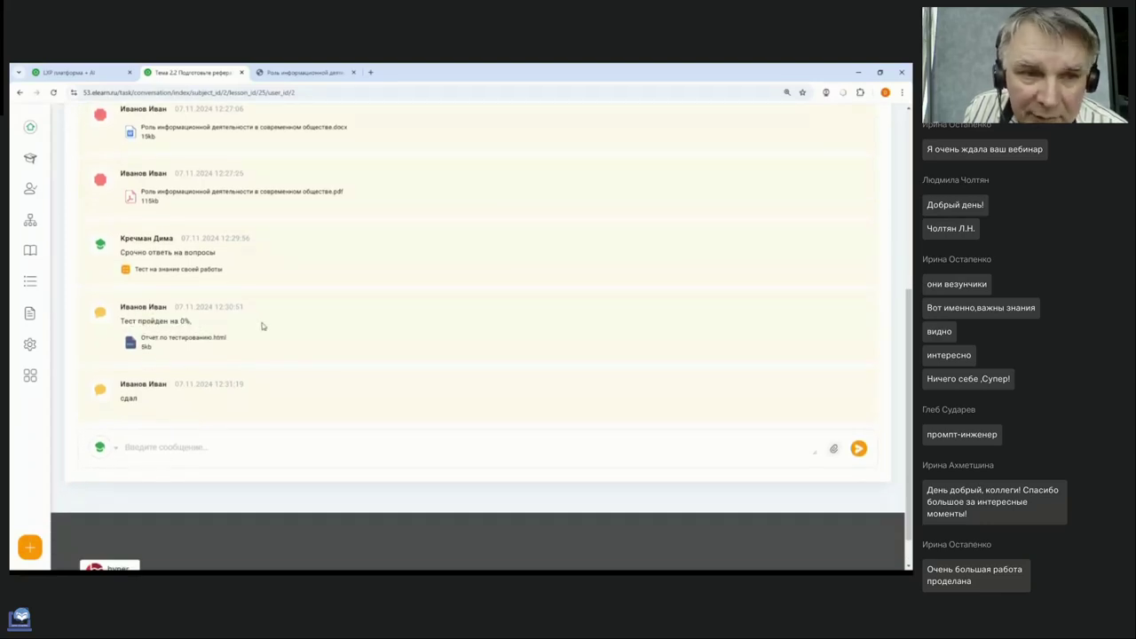
{"action": "double_click", "coordinate": [140, 401]}
{"action": "left_click", "coordinate": [192, 406]}
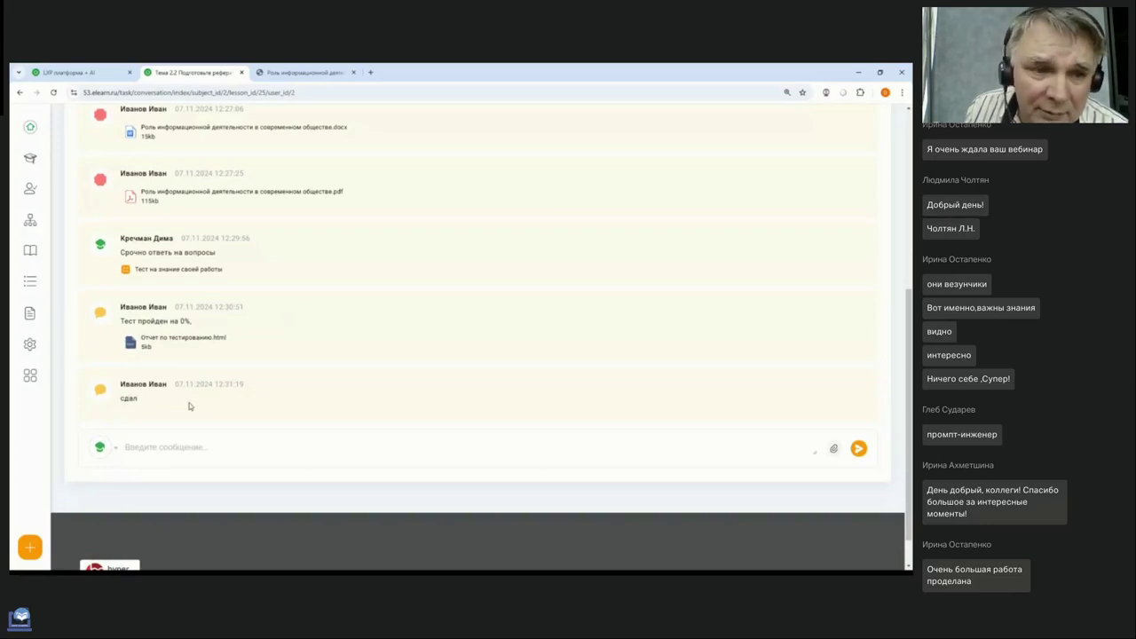
{"action": "left_click", "coordinate": [118, 450]}
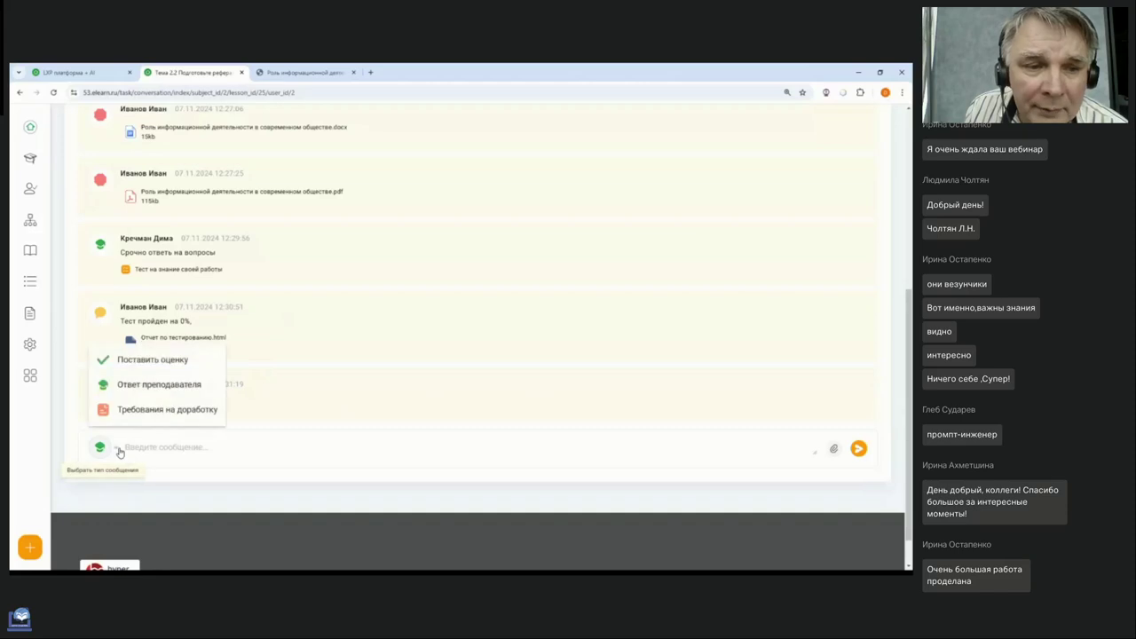
{"action": "left_click", "coordinate": [179, 363]}
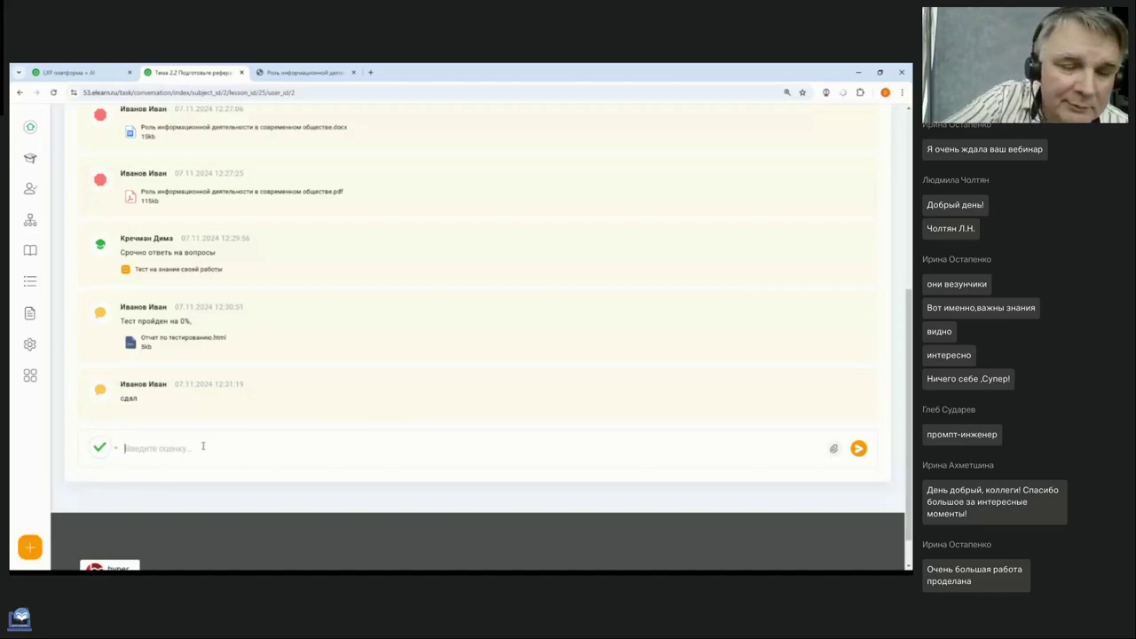
{"action": "type", "text": "2"}
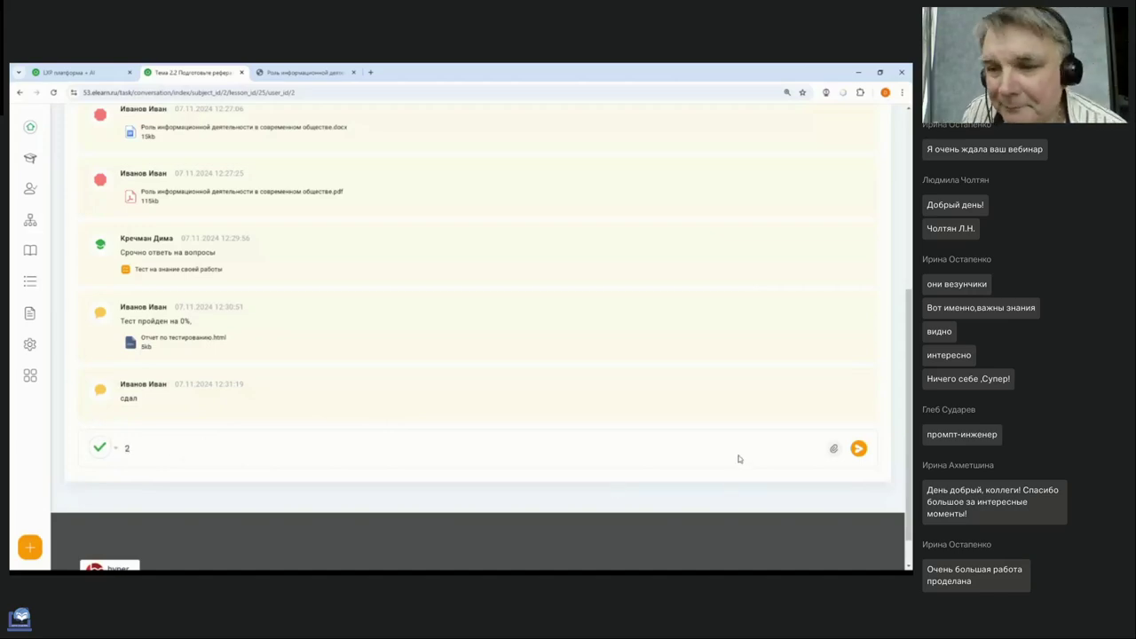
{"action": "left_click", "coordinate": [857, 449]}
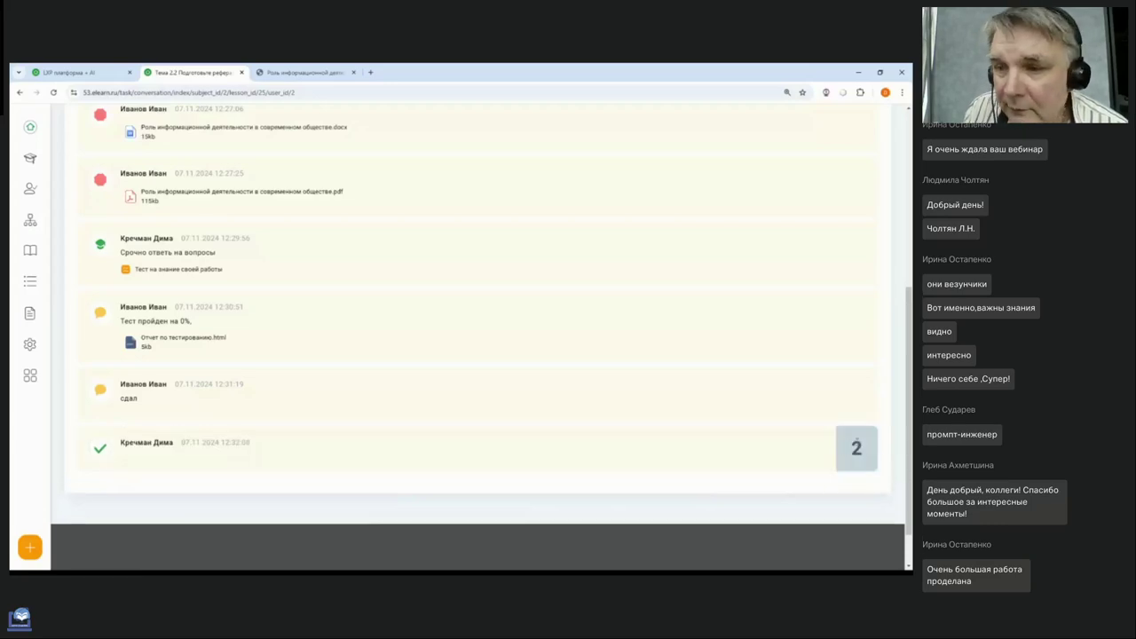
- Open the Результаты of the Информатика course and examine the first student's grade for Тема 2.2
{"action": "scroll", "coordinate": [710, 435], "scroll_direction": "up", "scroll_amount": 5}
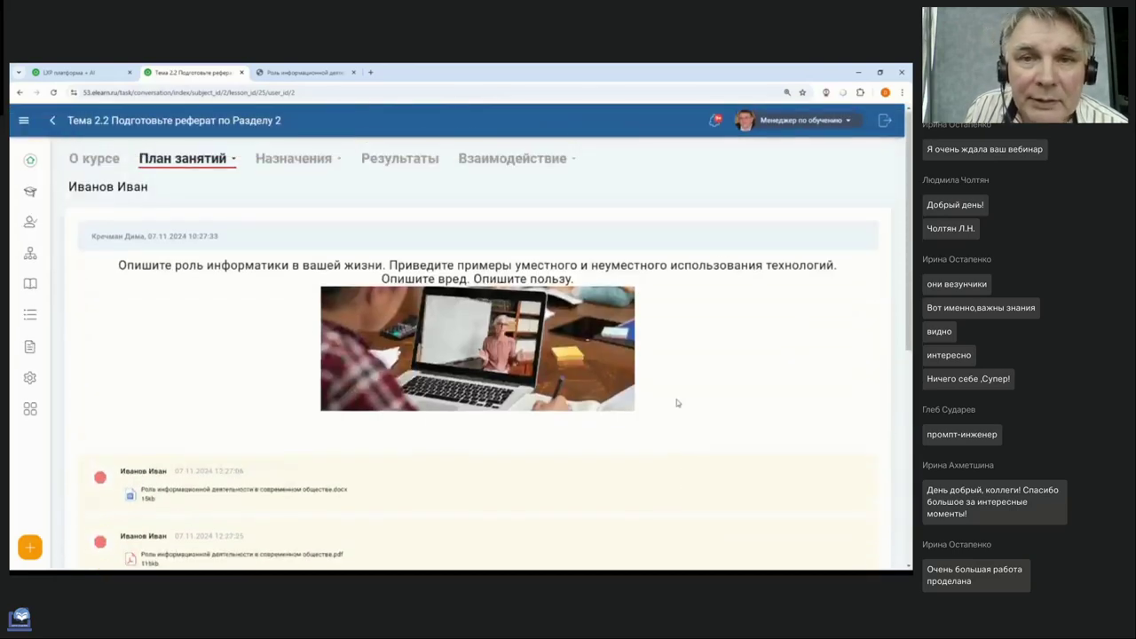
{"action": "left_click", "coordinate": [411, 165]}
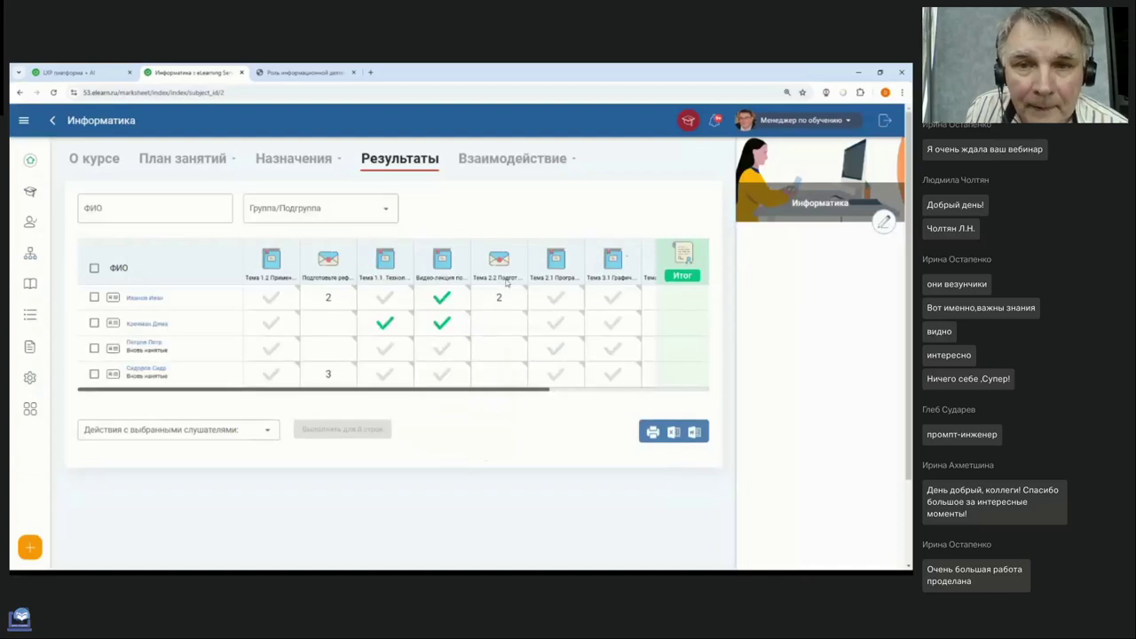
{"action": "left_click_drag", "start_coordinate": [183, 298], "coordinate": [127, 298]}
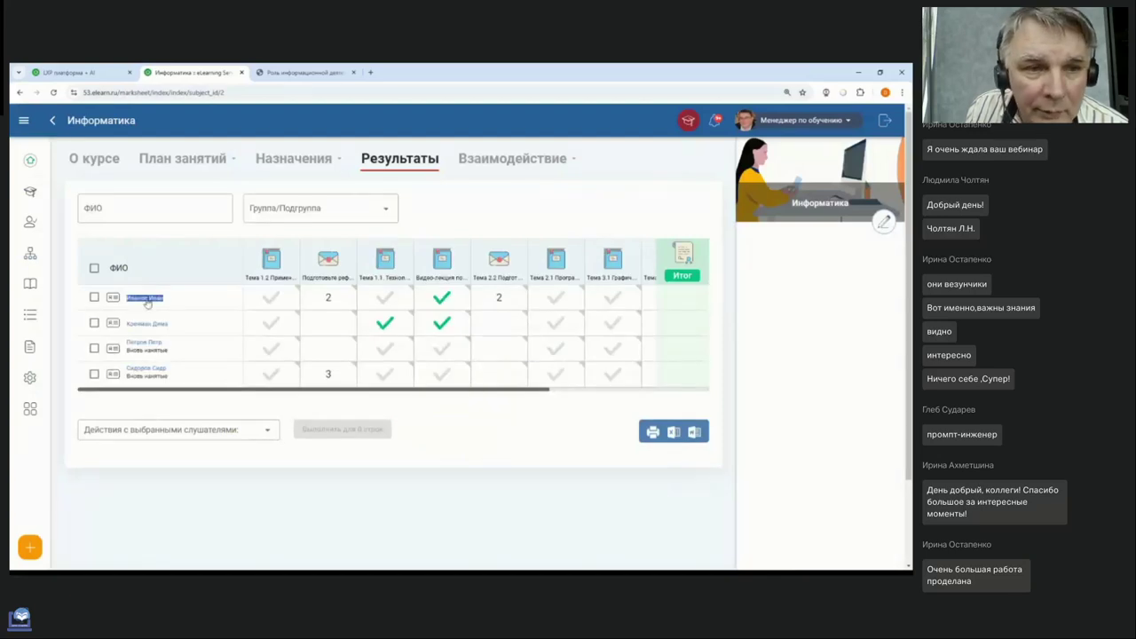
{"action": "left_click", "coordinate": [511, 302]}
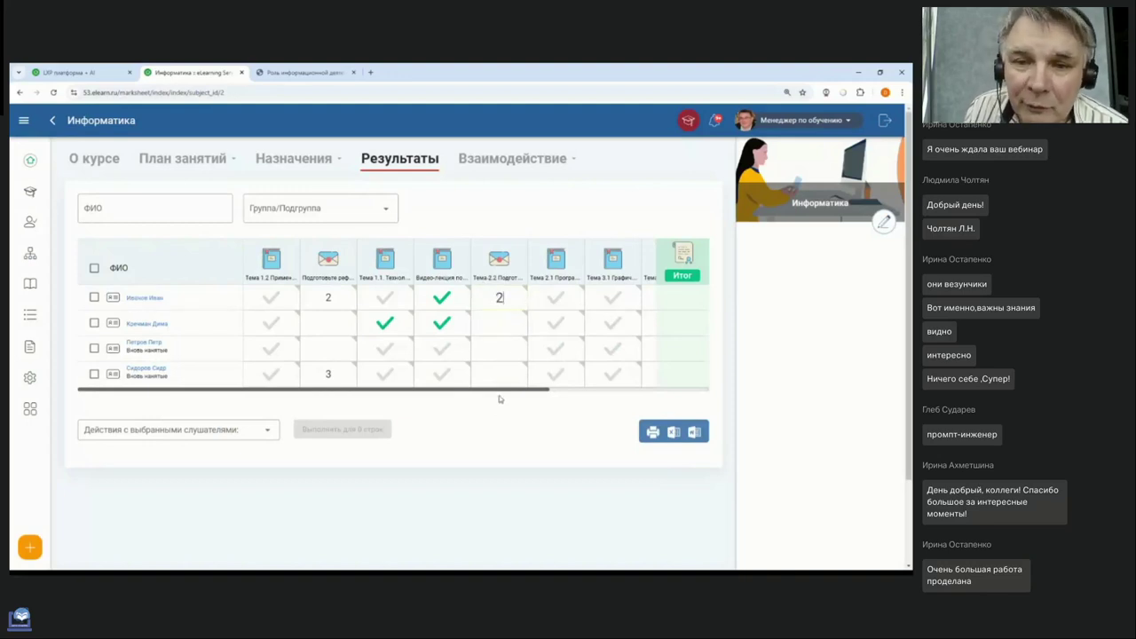
{"action": "left_click_drag", "start_coordinate": [500, 391], "coordinate": [594, 384]}
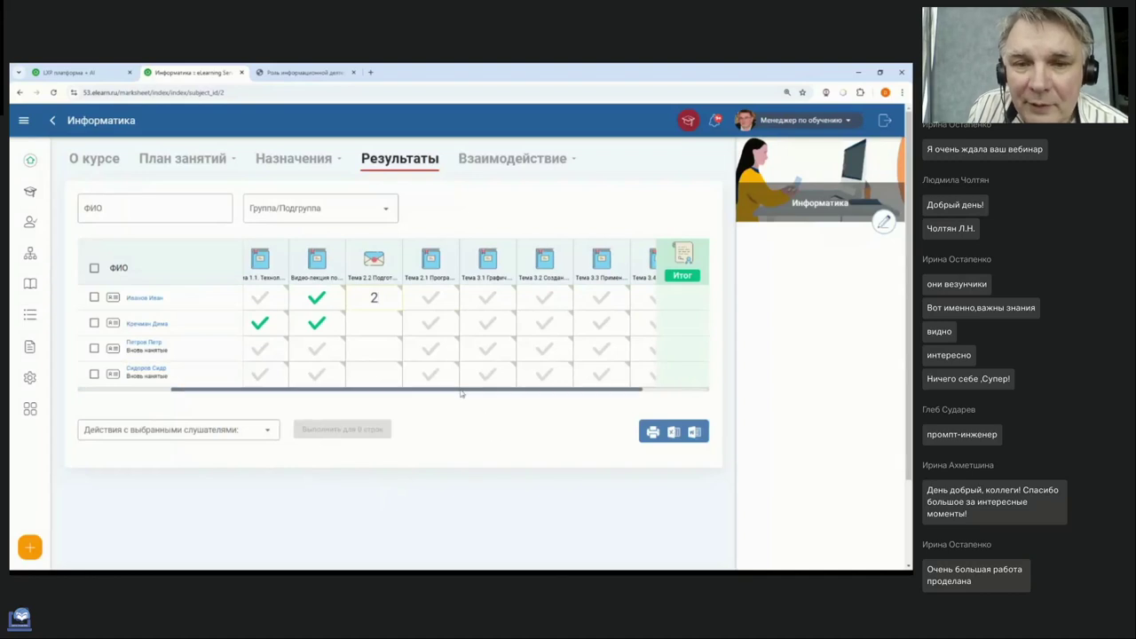
{"action": "left_click_drag", "start_coordinate": [461, 393], "coordinate": [433, 390]}
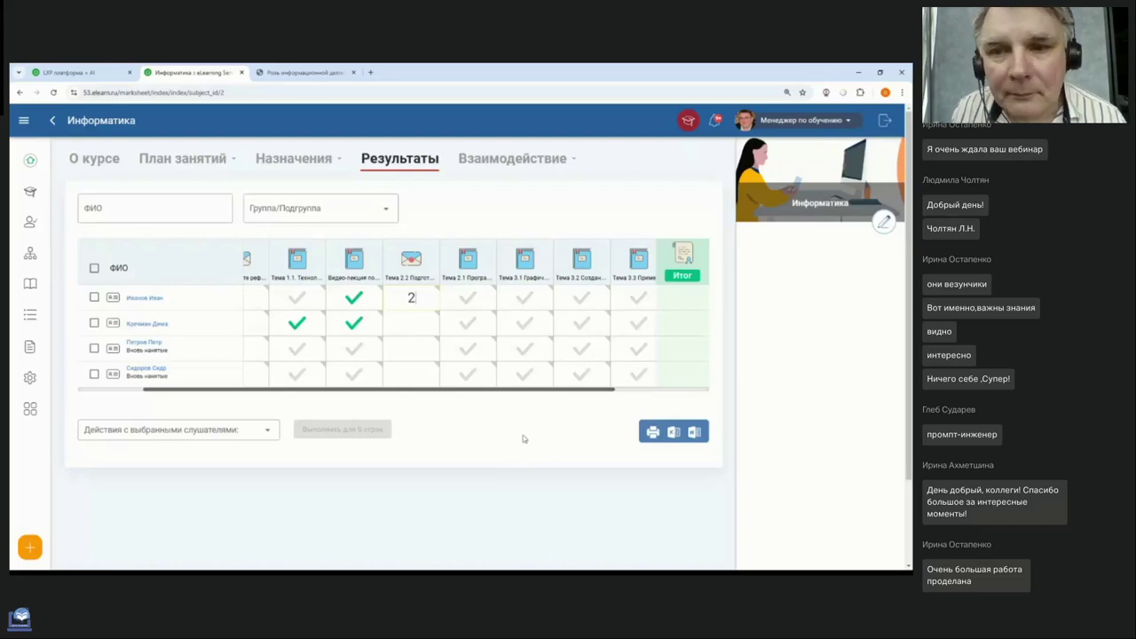
{"action": "mouse_move", "coordinate": [560, 397]}
{"action": "left_mouse_down"}
{"action": "mouse_move", "coordinate": [586, 396]}
{"action": "mouse_move", "coordinate": [562, 394]}
{"action": "left_mouse_up"}
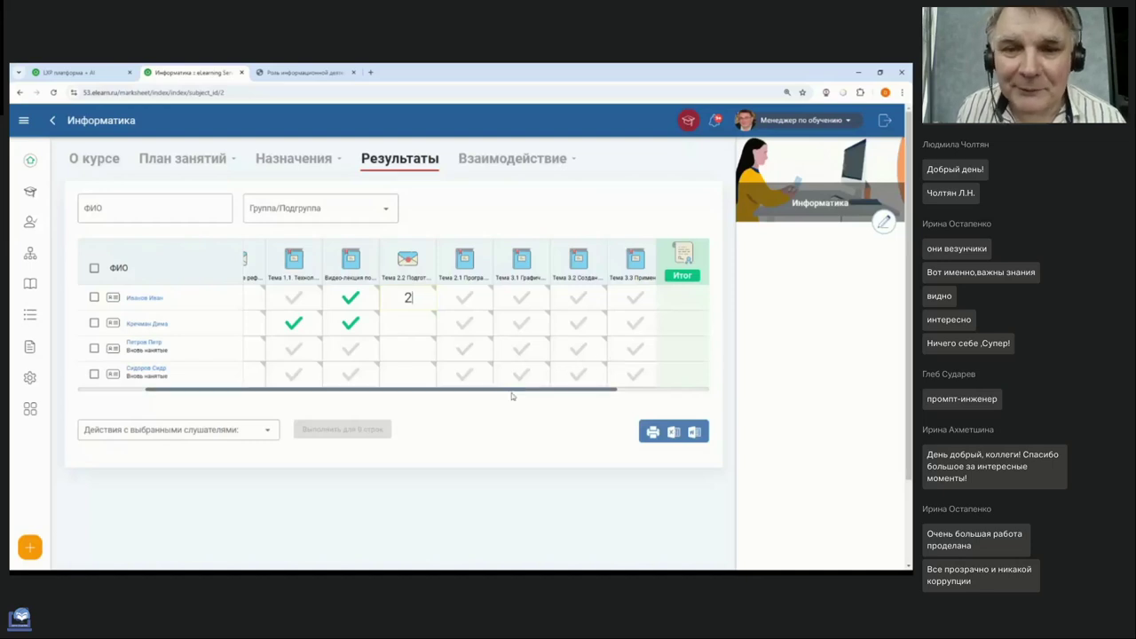
{"action": "scroll", "coordinate": [509, 396], "scroll_direction": "left", "scroll_amount": 2}
{"action": "scroll", "coordinate": [461, 389], "scroll_direction": "left", "scroll_amount": 1}
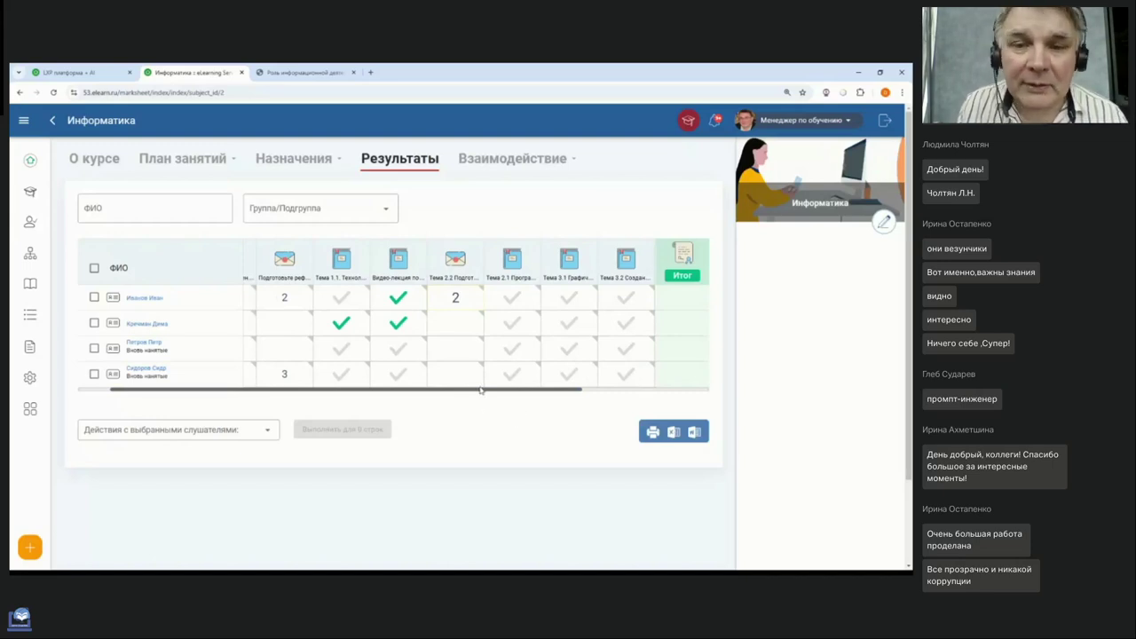
{"action": "left_click_drag", "start_coordinate": [482, 392], "coordinate": [472, 387]}
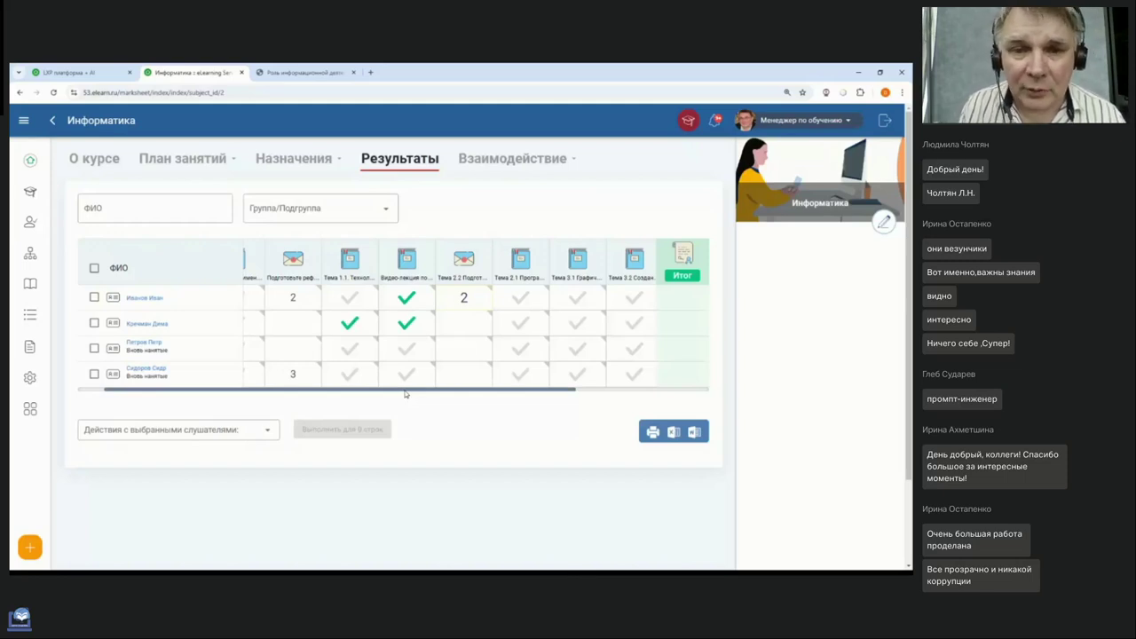
{"action": "left_click_drag", "start_coordinate": [405, 393], "coordinate": [440, 393]}
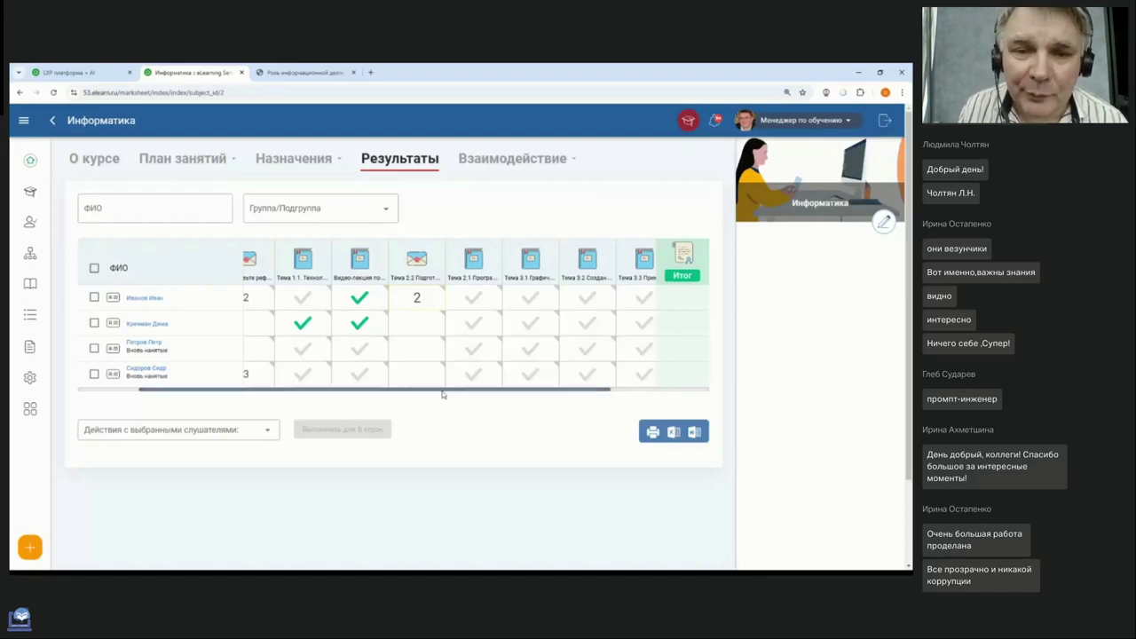
{"action": "mouse_move", "coordinate": [441, 393]}
{"action": "left_mouse_down"}
{"action": "mouse_move", "coordinate": [456, 392]}
{"action": "mouse_move", "coordinate": [427, 390]}
{"action": "left_mouse_up"}
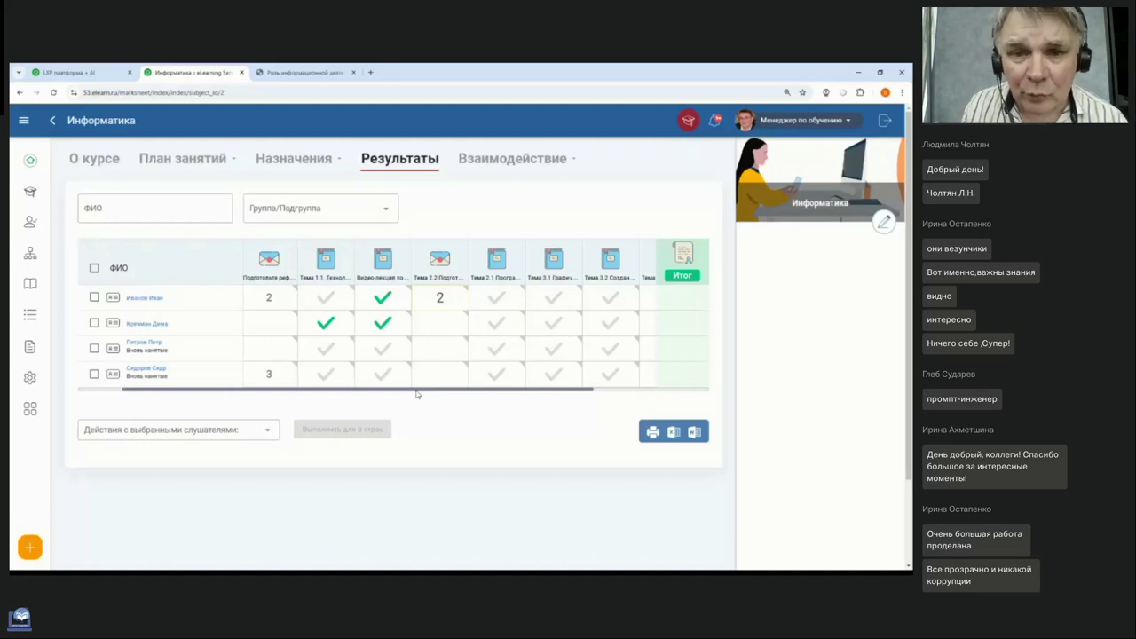
{"action": "left_click_drag", "start_coordinate": [417, 394], "coordinate": [422, 394]}
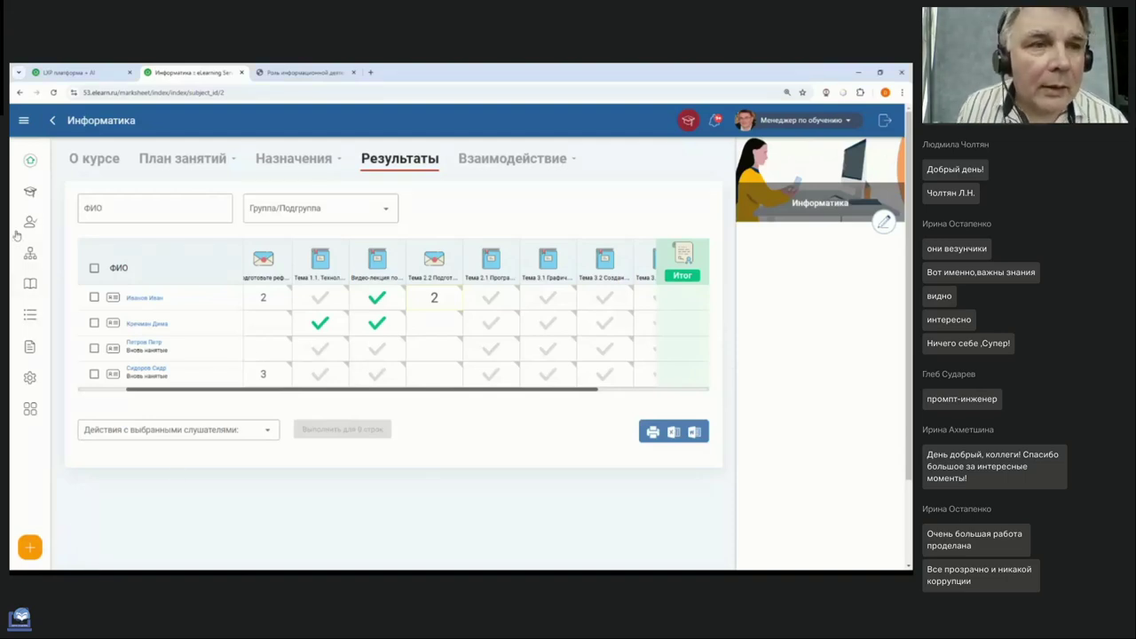
- Switch to the LXP платформа + AI site and open Мой план развития
{"action": "left_click", "coordinate": [80, 73]}
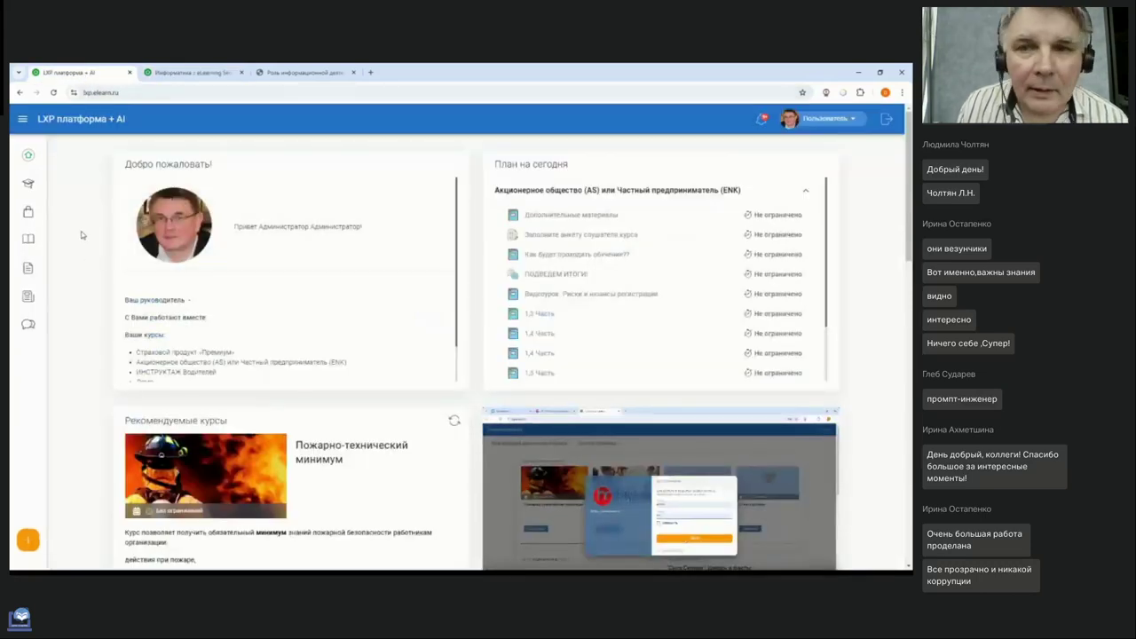
{"action": "scroll", "coordinate": [108, 229], "scroll_direction": "down", "scroll_amount": 1}
{"action": "scroll", "coordinate": [108, 229], "scroll_direction": "up", "scroll_amount": 1}
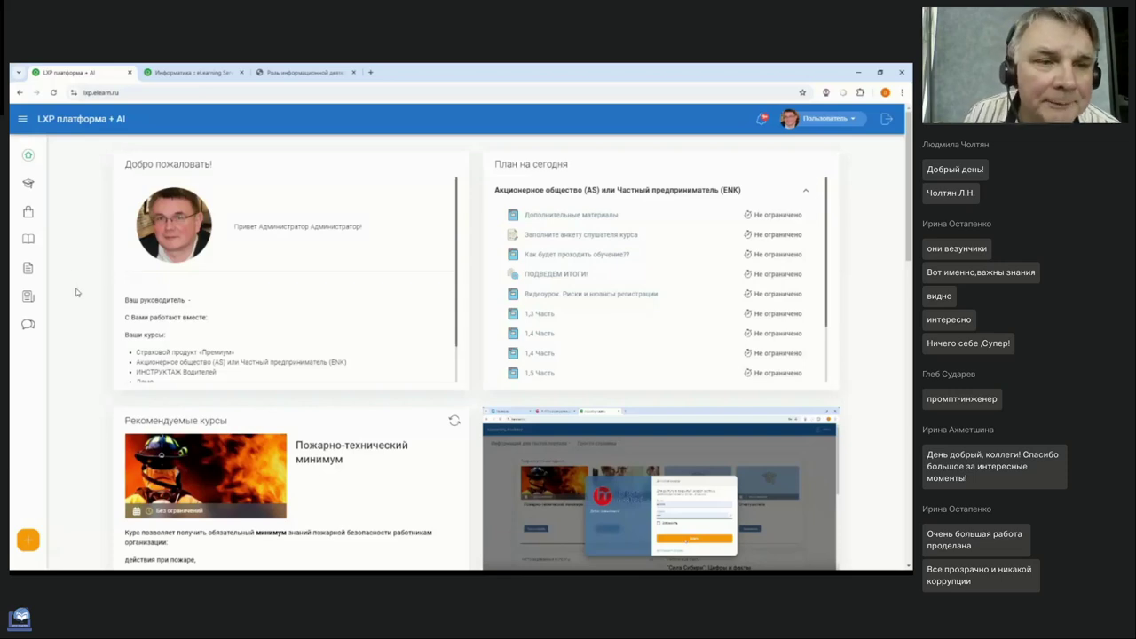
{"action": "left_click", "coordinate": [27, 540]}
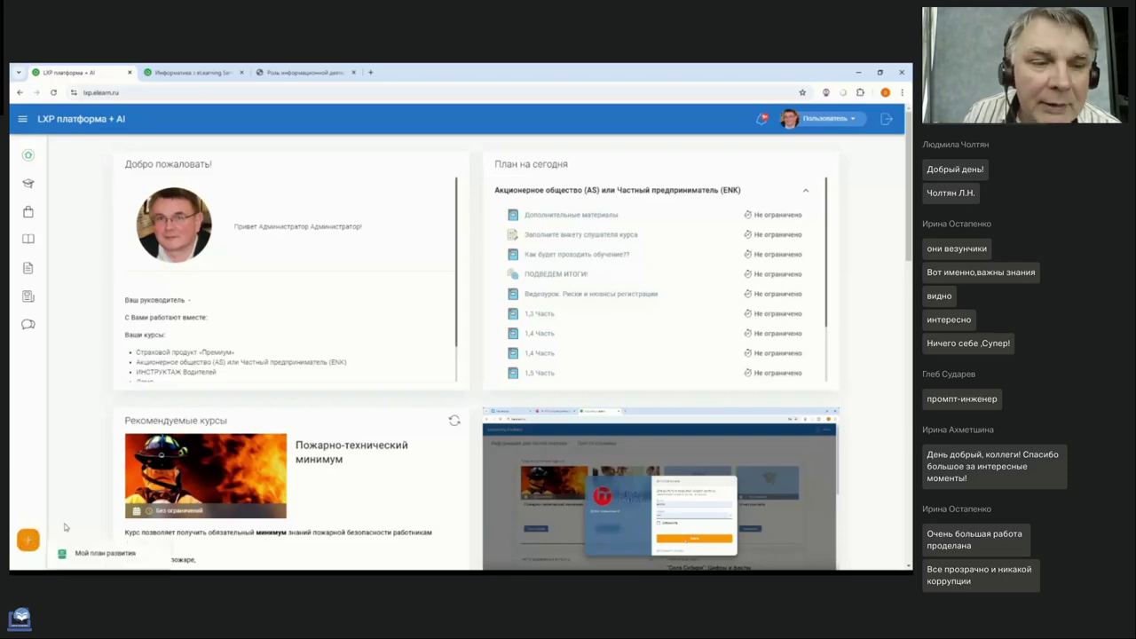
{"action": "left_click", "coordinate": [104, 553]}
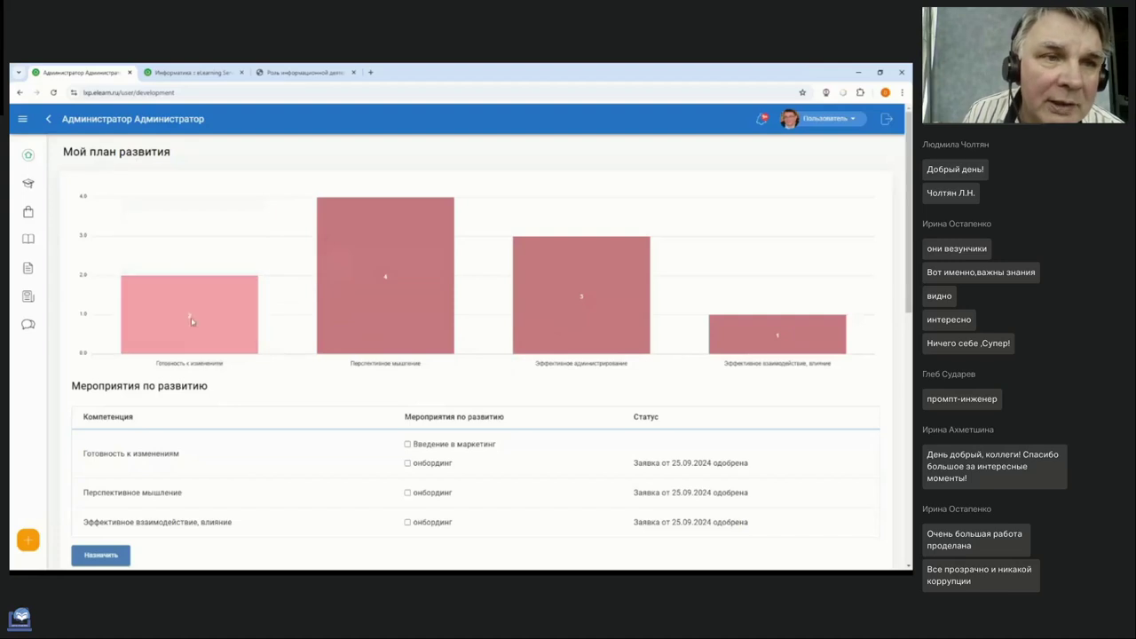
- Examine the competency chart and development activities, and select Введение в маркетинг for the Готовность к изменениям competency
{"action": "scroll", "coordinate": [168, 364], "scroll_direction": "down", "scroll_amount": 2}
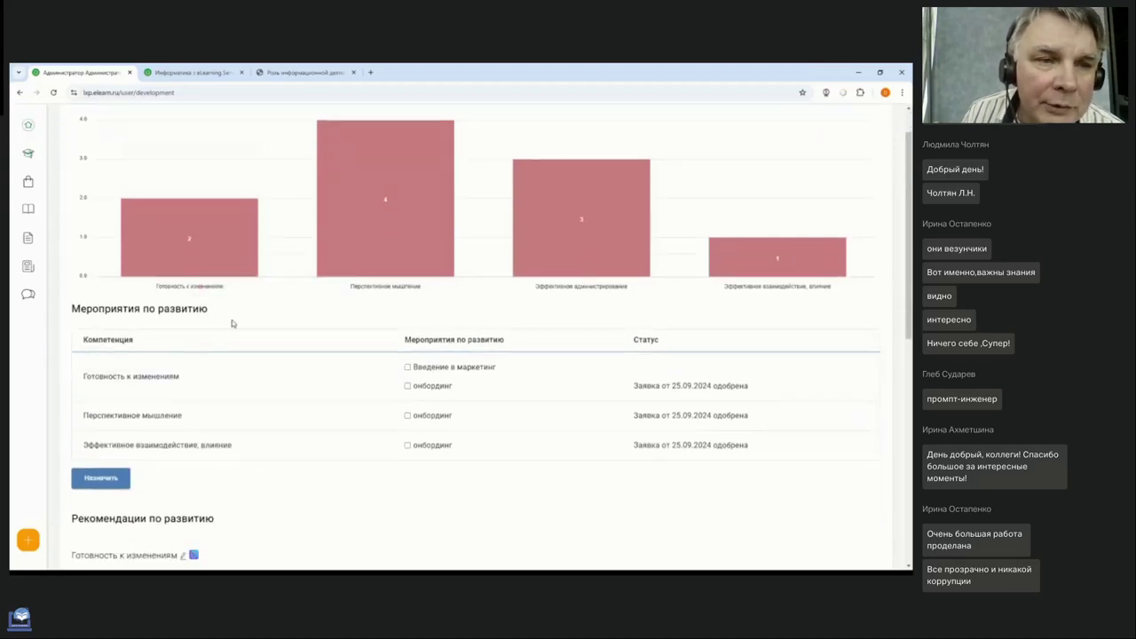
{"action": "scroll", "coordinate": [232, 323], "scroll_direction": "up", "scroll_amount": 2}
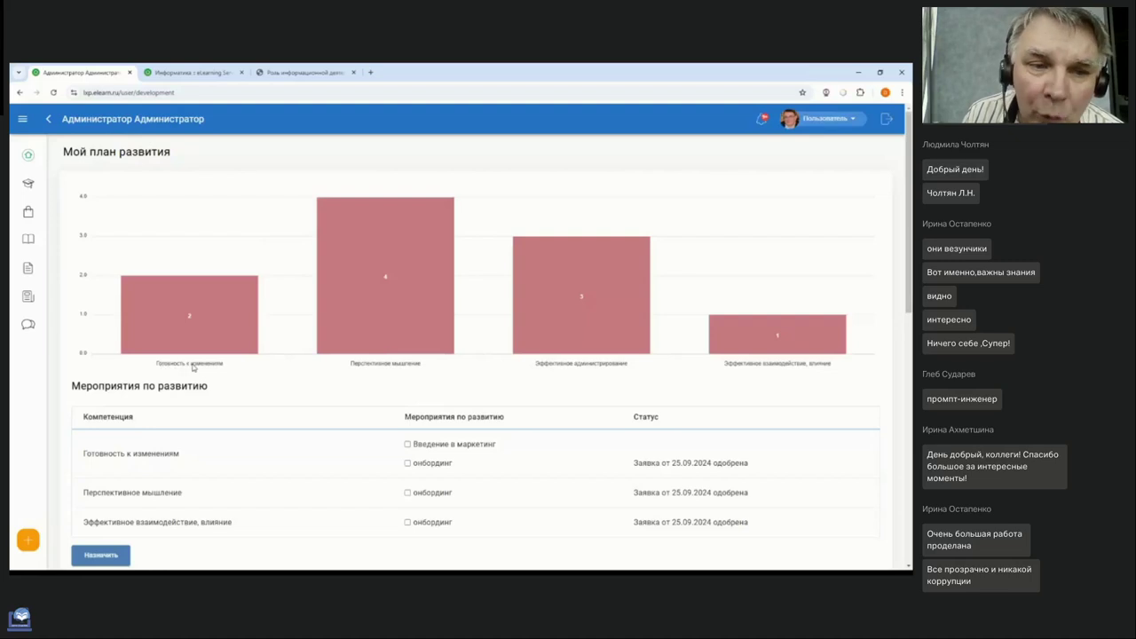
{"action": "mouse_move", "coordinate": [377, 355]}
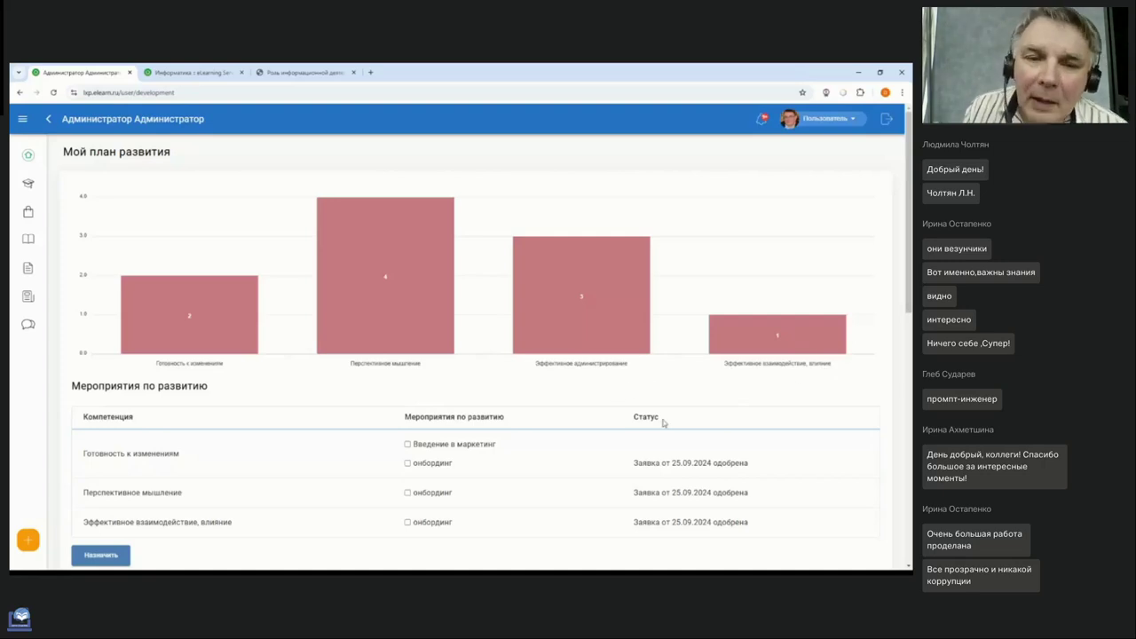
{"action": "scroll", "coordinate": [662, 408], "scroll_direction": "down", "scroll_amount": 1}
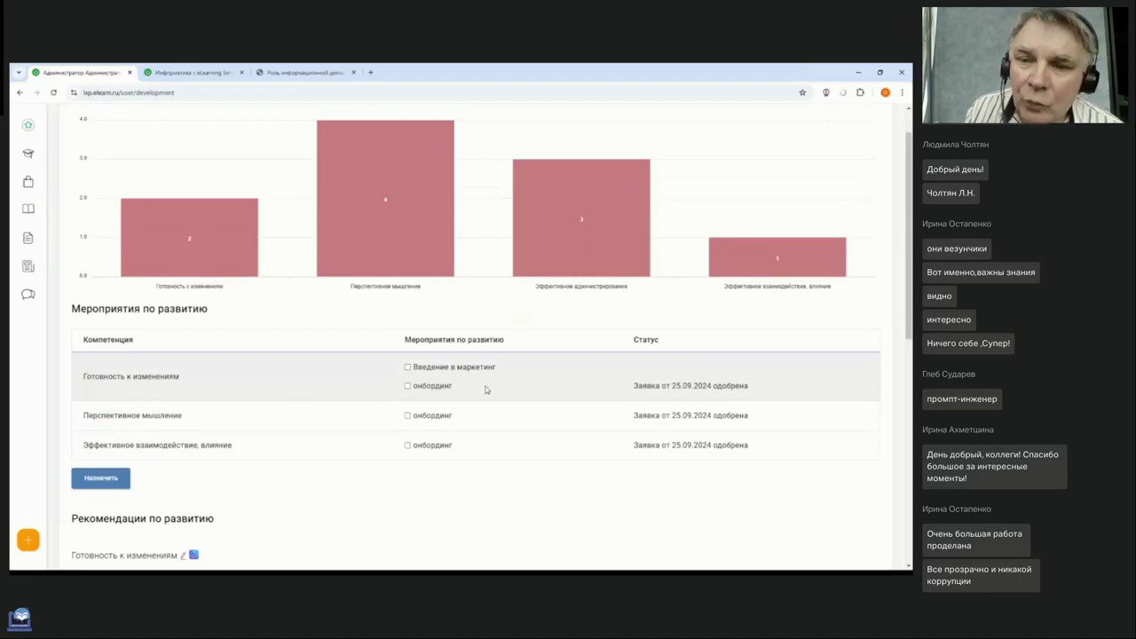
{"action": "scroll", "coordinate": [385, 396], "scroll_direction": "up", "scroll_amount": 2}
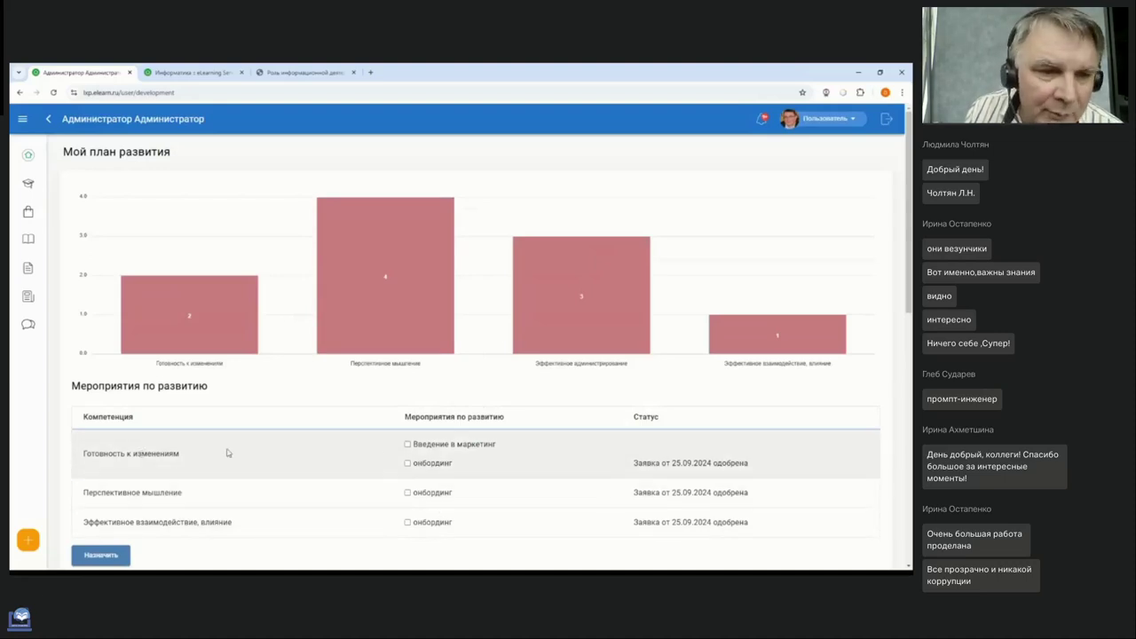
{"action": "left_click", "coordinate": [407, 444]}
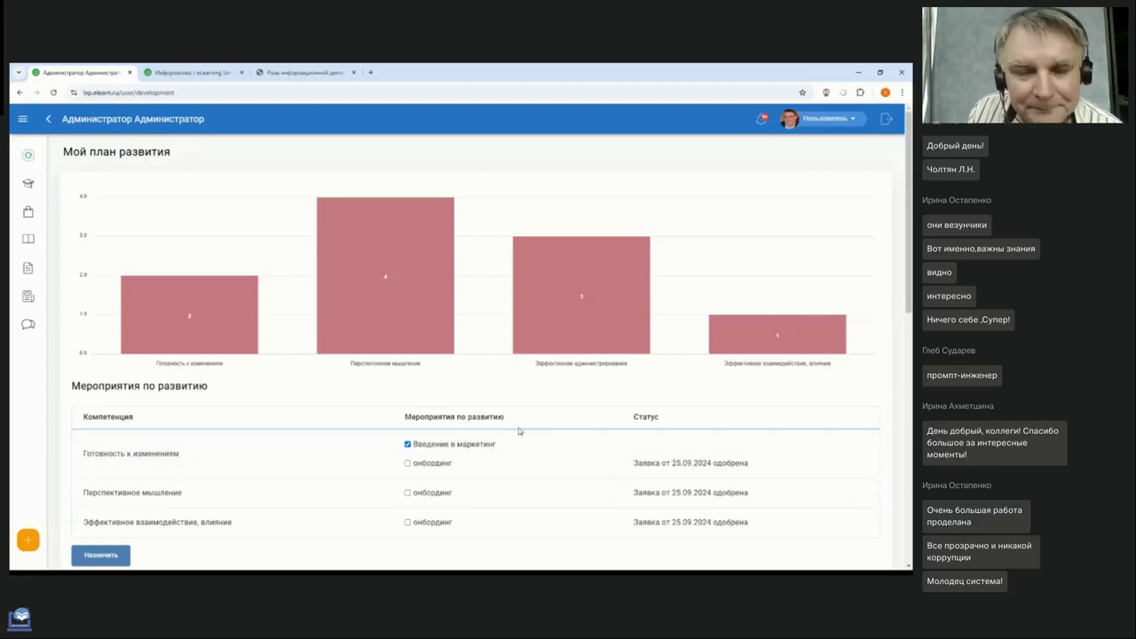
{"action": "scroll", "coordinate": [487, 437], "scroll_direction": "down", "scroll_amount": 2}
{"action": "scroll", "coordinate": [487, 438], "scroll_direction": "up", "scroll_amount": 2}
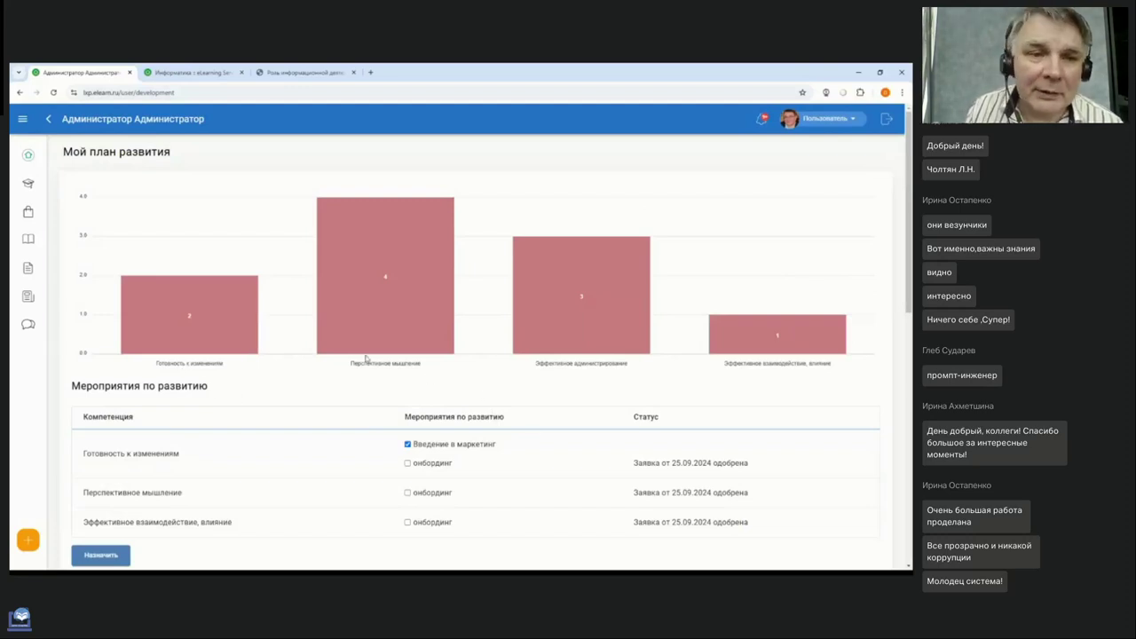
{"action": "mouse_move", "coordinate": [365, 359]}
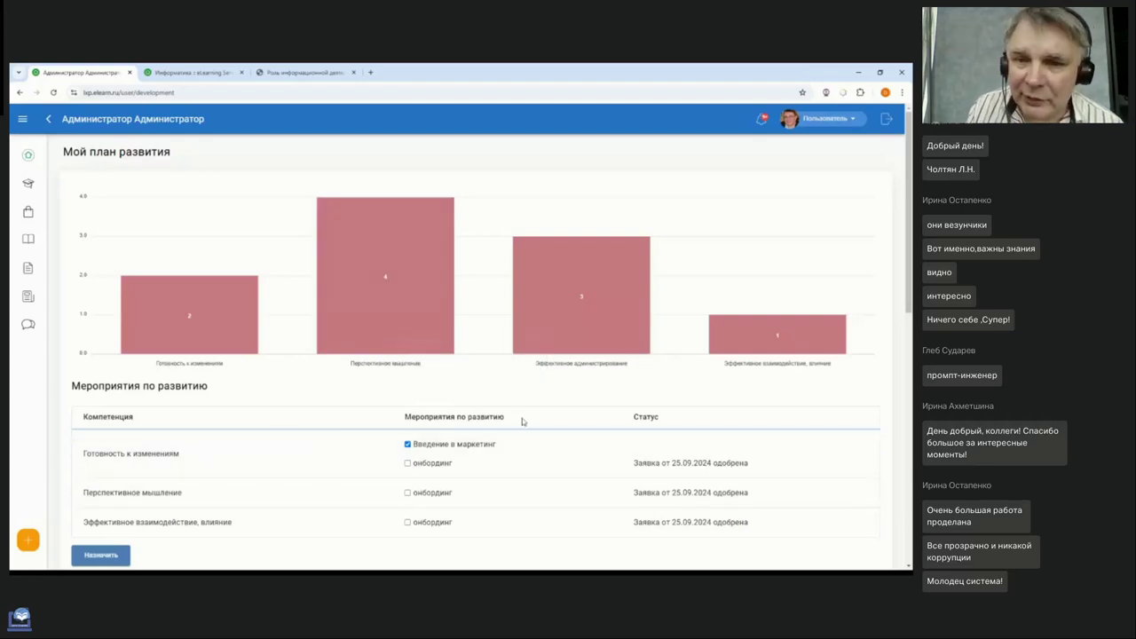
{"action": "scroll", "coordinate": [502, 430], "scroll_direction": "down", "scroll_amount": 3}
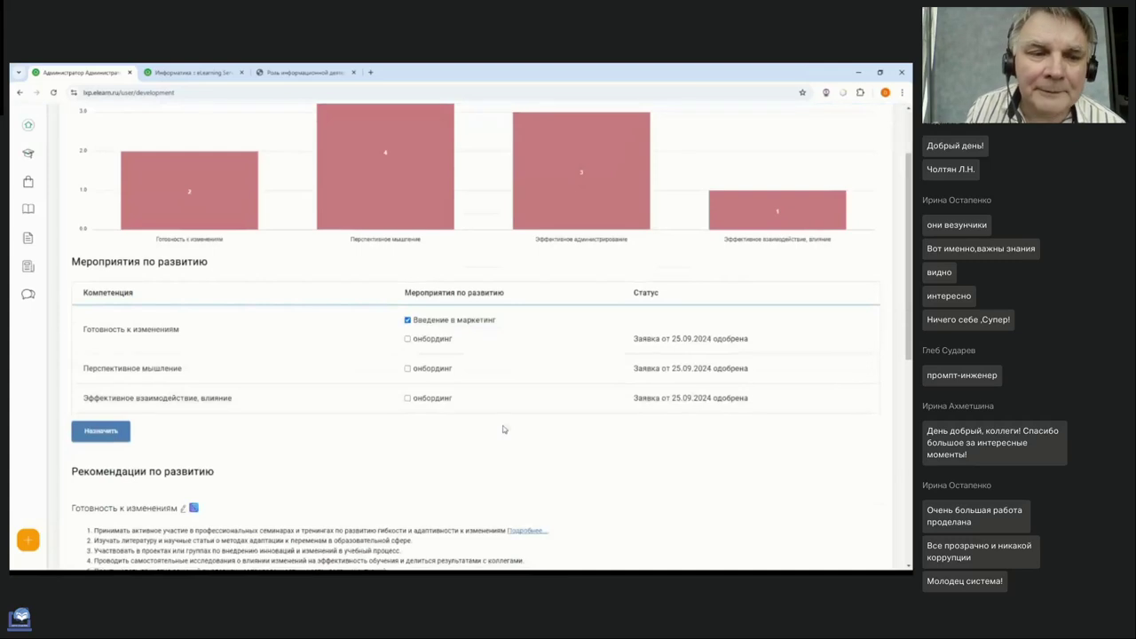
{"action": "scroll", "coordinate": [353, 402], "scroll_direction": "down", "scroll_amount": 3}
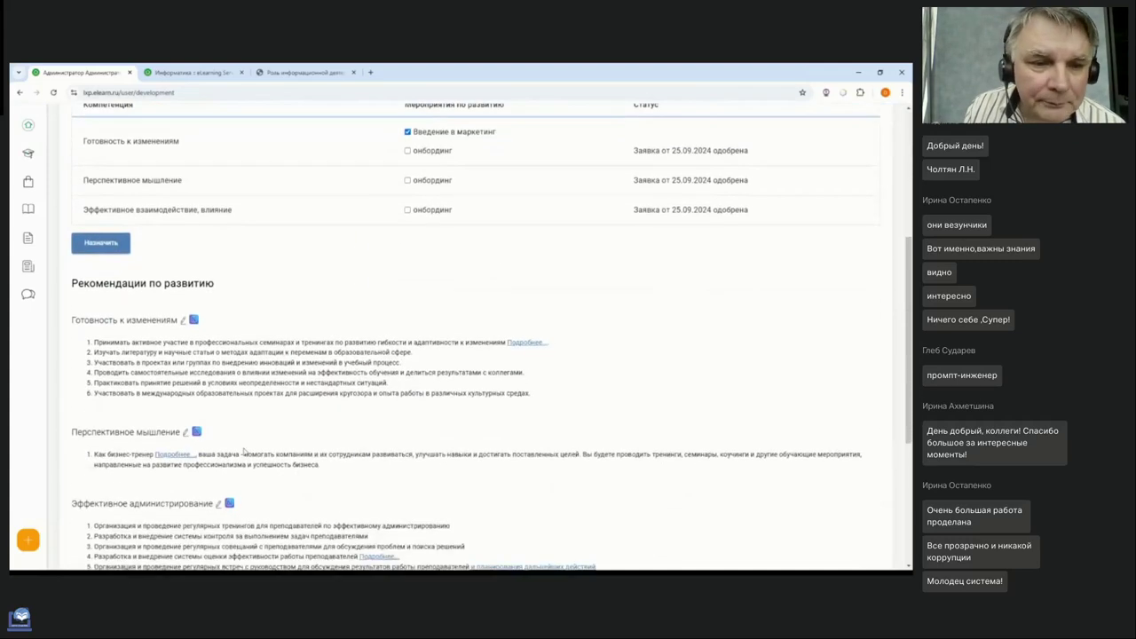
{"action": "left_click", "coordinate": [197, 432]}
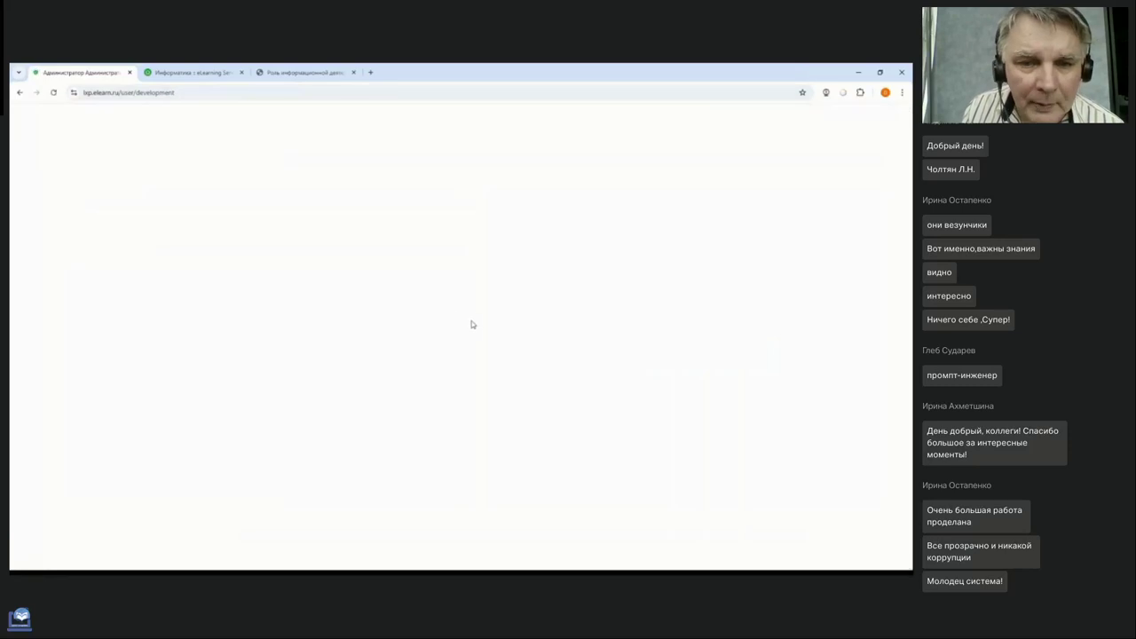
- Delete all development recommendations for the Готовность к изменениям competency and save the emptied text
{"action": "scroll", "coordinate": [337, 292], "scroll_direction": "down", "scroll_amount": 6}
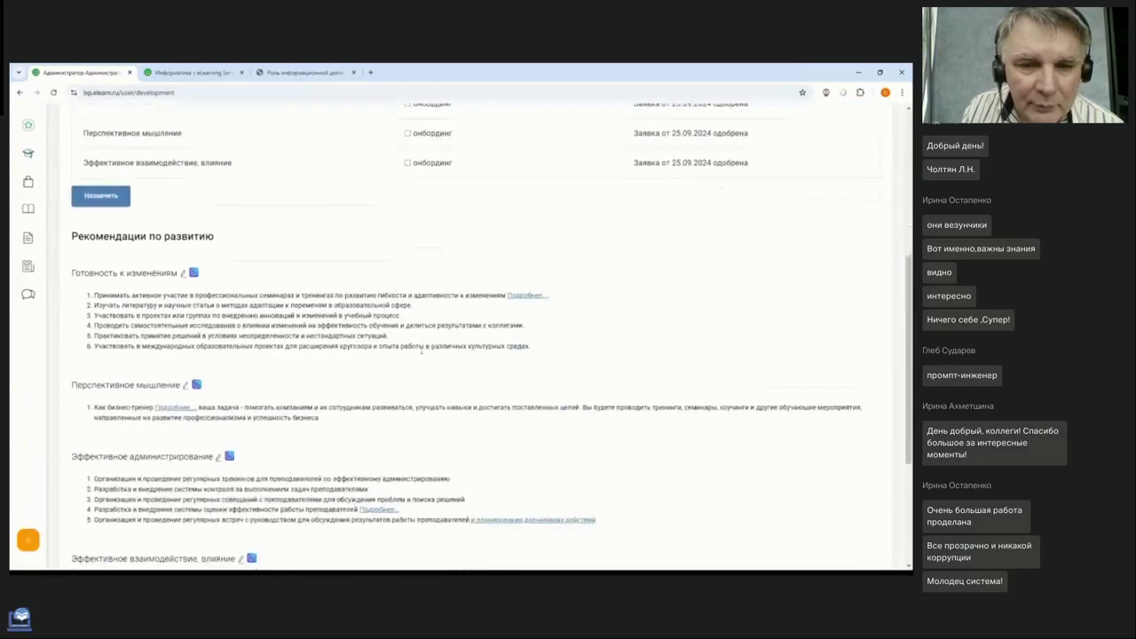
{"action": "left_click", "coordinate": [194, 274]}
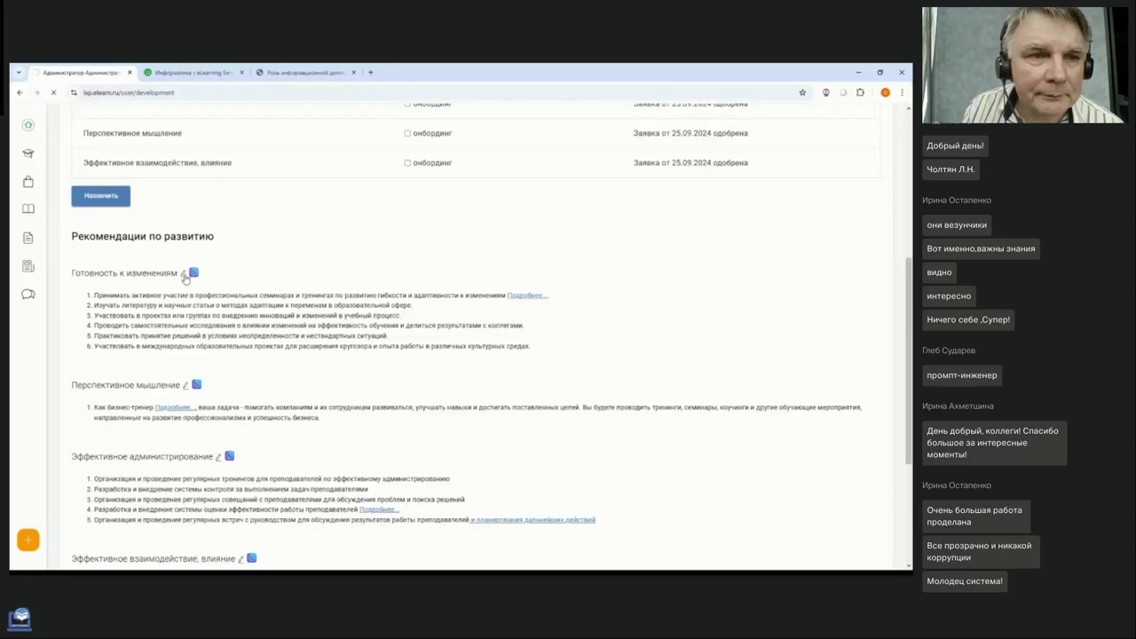
{"action": "left_click_drag", "start_coordinate": [572, 298], "coordinate": [79, 250]}
{"action": "key", "text": "Delete"}
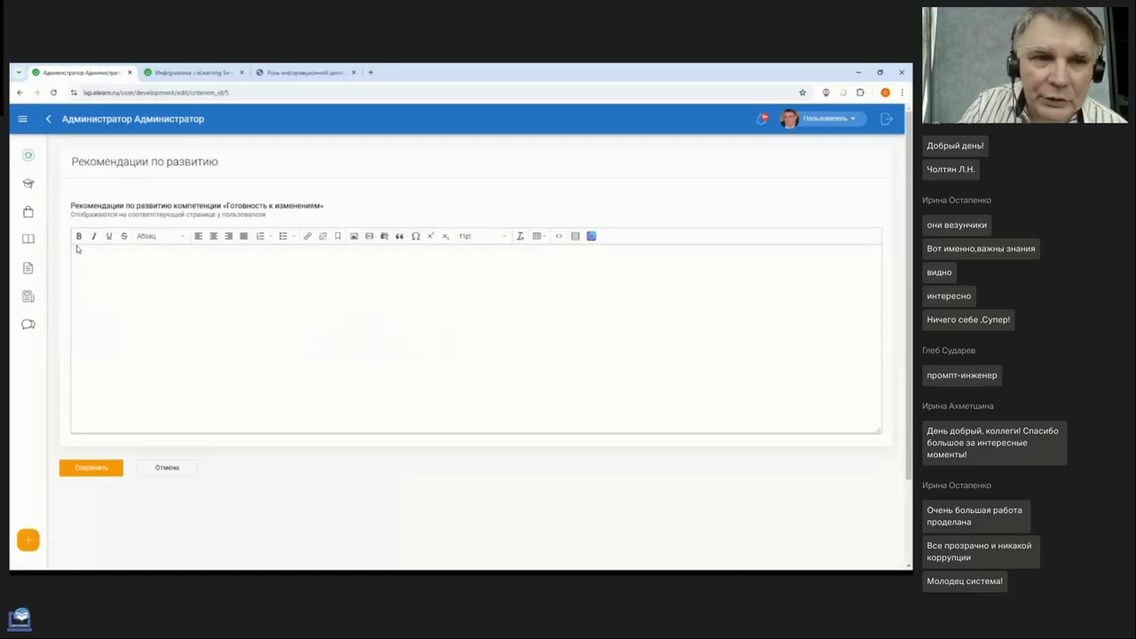
{"action": "left_click", "coordinate": [84, 469]}
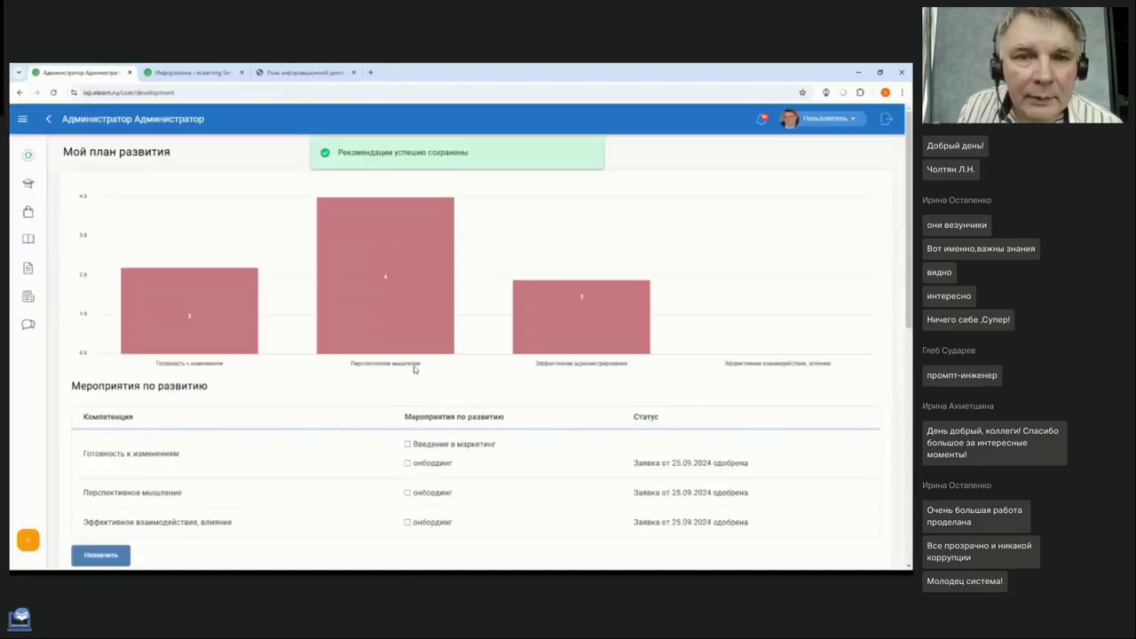
- Examine the Готовность к изменениям entry under Рекомендации по развитию and compare the competency levels in the chart
{"action": "scroll", "coordinate": [414, 366], "scroll_direction": "down", "scroll_amount": 2}
{"action": "scroll", "coordinate": [412, 364], "scroll_direction": "down", "scroll_amount": 3}
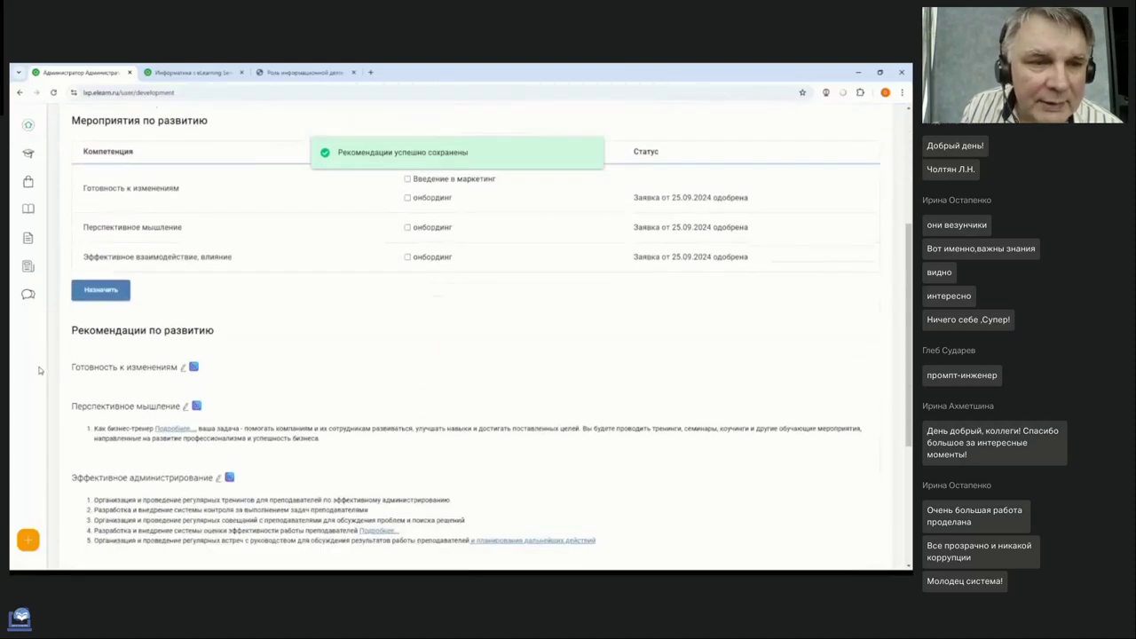
{"action": "left_click_drag", "start_coordinate": [71, 367], "coordinate": [173, 369]}
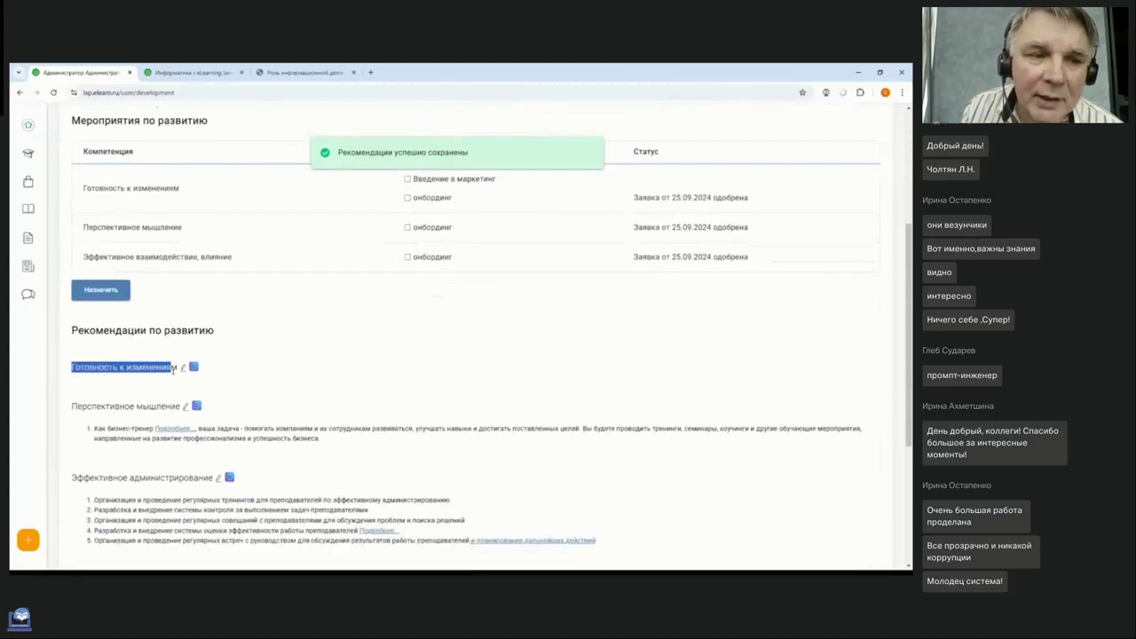
{"action": "left_click", "coordinate": [283, 394]}
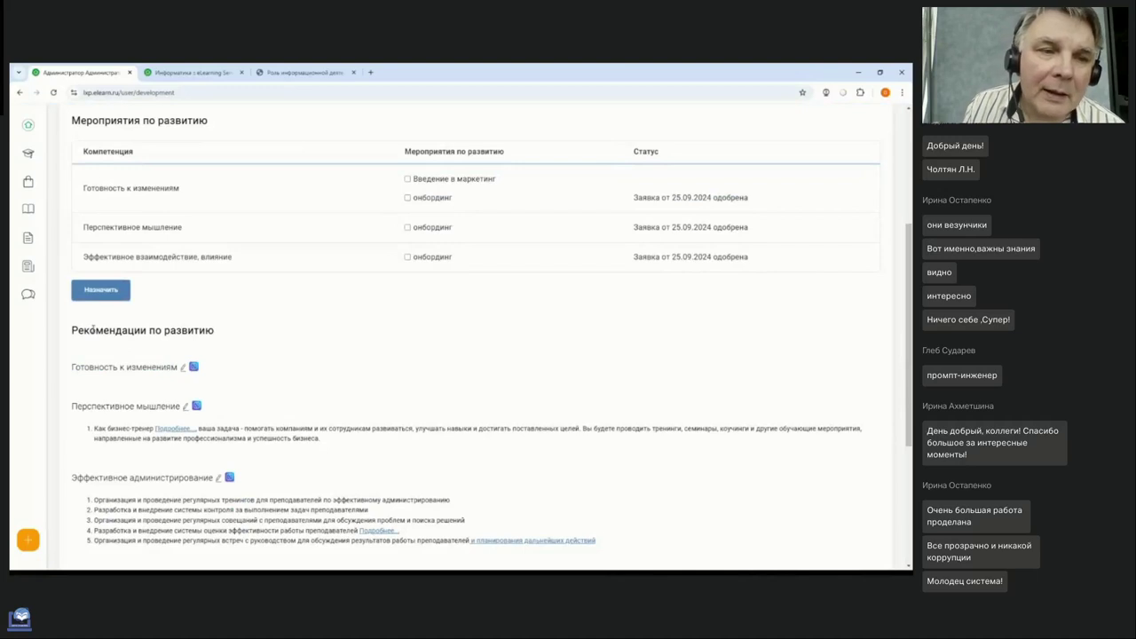
{"action": "left_click_drag", "start_coordinate": [76, 329], "coordinate": [245, 325]}
{"action": "left_click", "coordinate": [245, 325]}
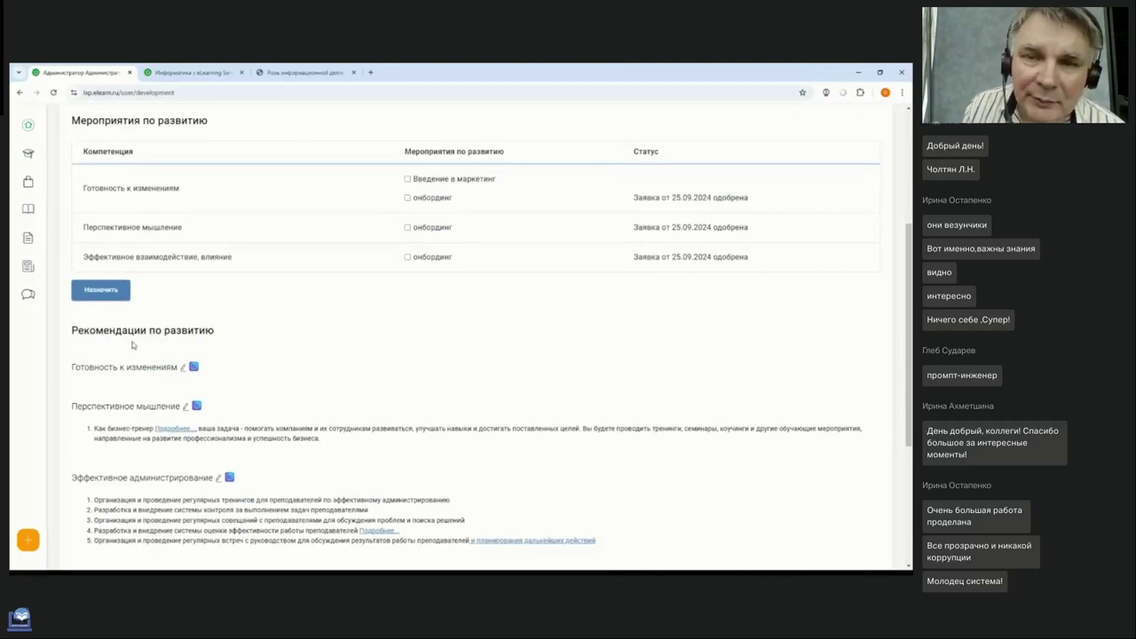
{"action": "left_click_drag", "start_coordinate": [81, 329], "coordinate": [190, 325]}
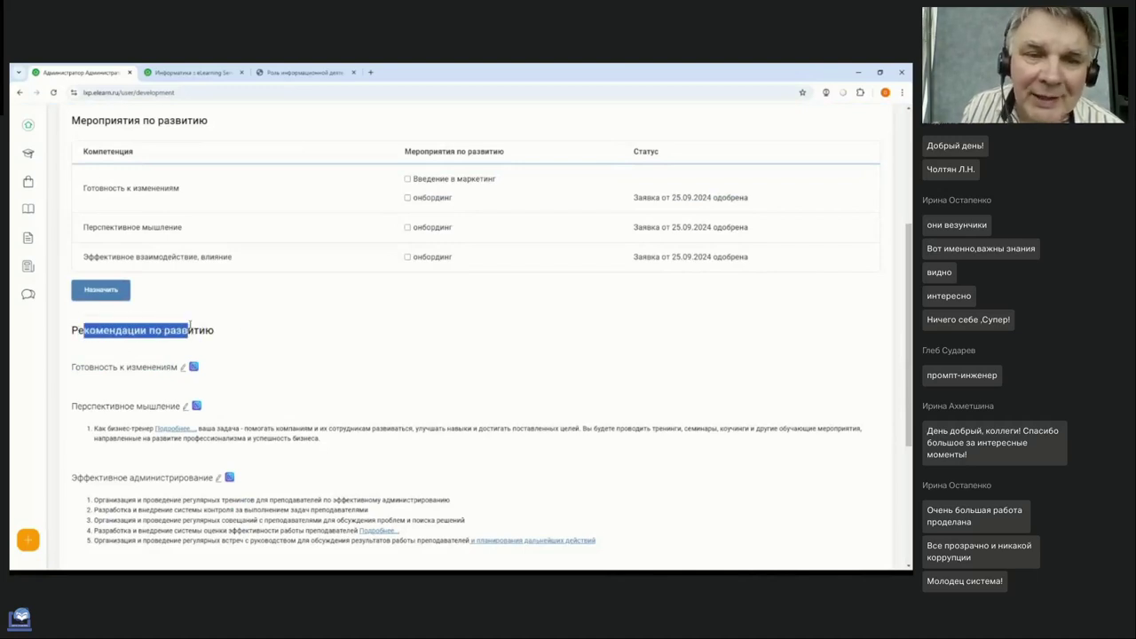
{"action": "scroll", "coordinate": [339, 337], "scroll_direction": "up", "scroll_amount": 3}
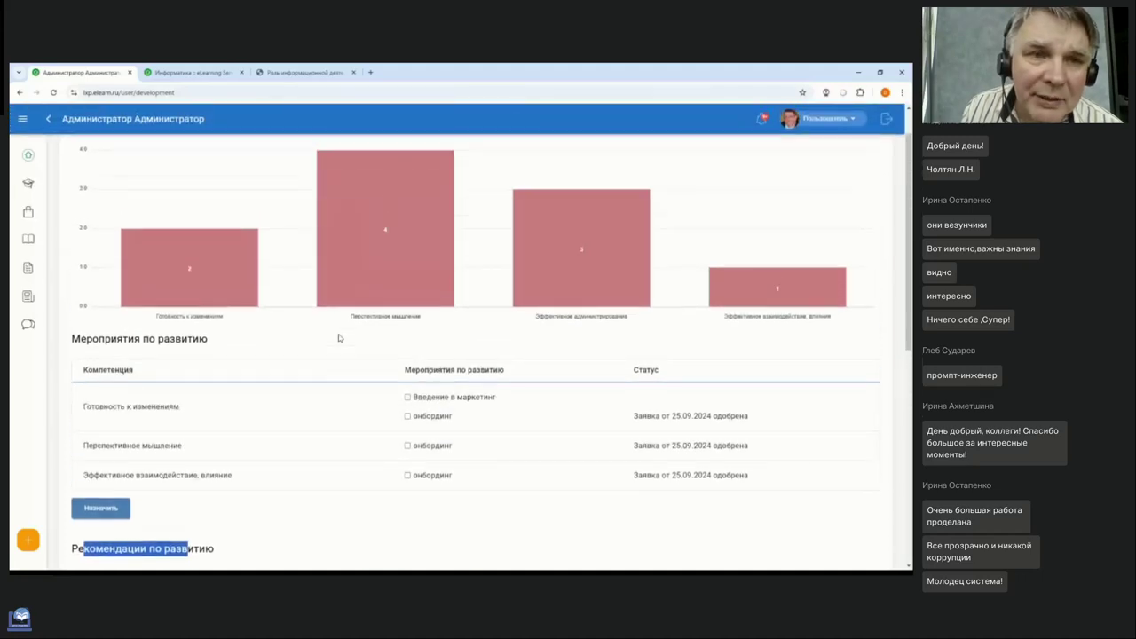
{"action": "mouse_move", "coordinate": [148, 286]}
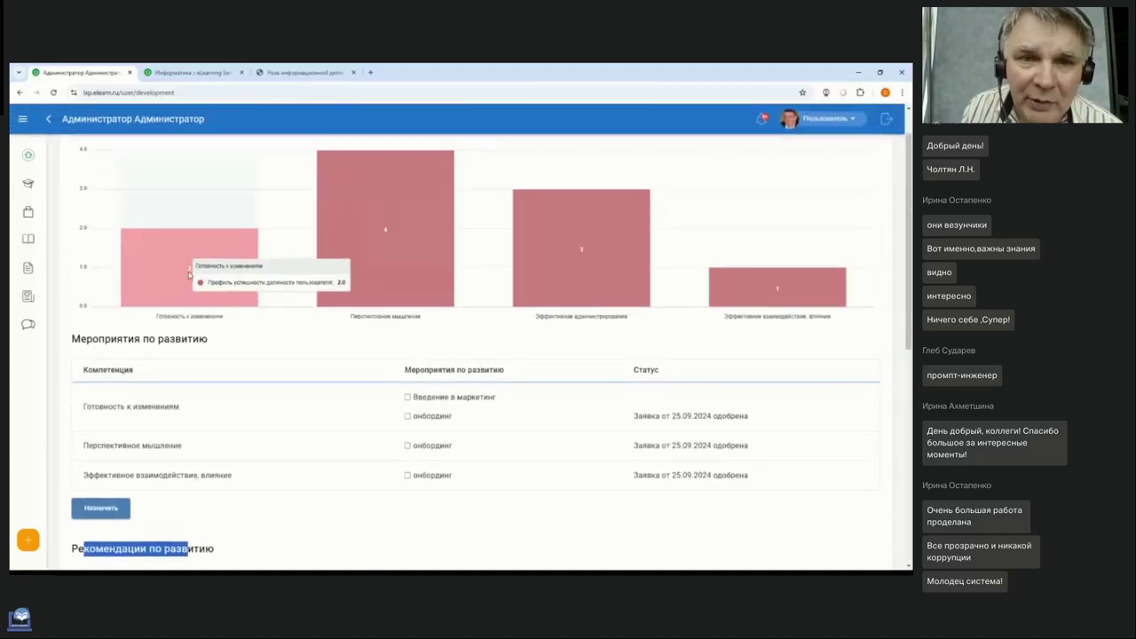
{"action": "mouse_move", "coordinate": [387, 255]}
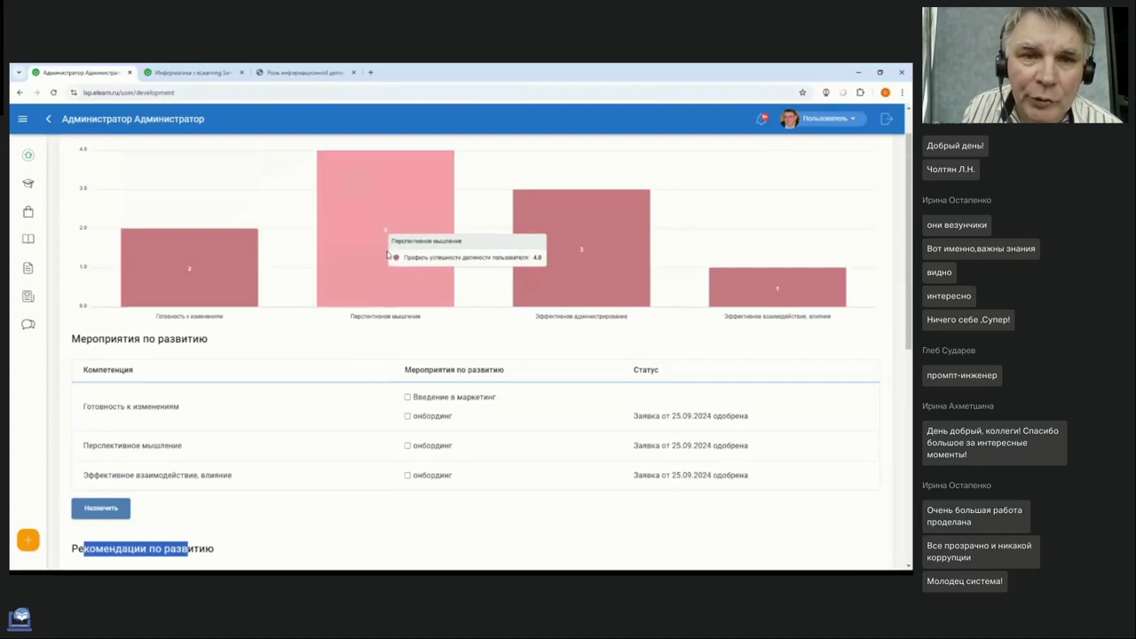
{"action": "scroll", "coordinate": [387, 254], "scroll_direction": "up", "scroll_amount": 1}
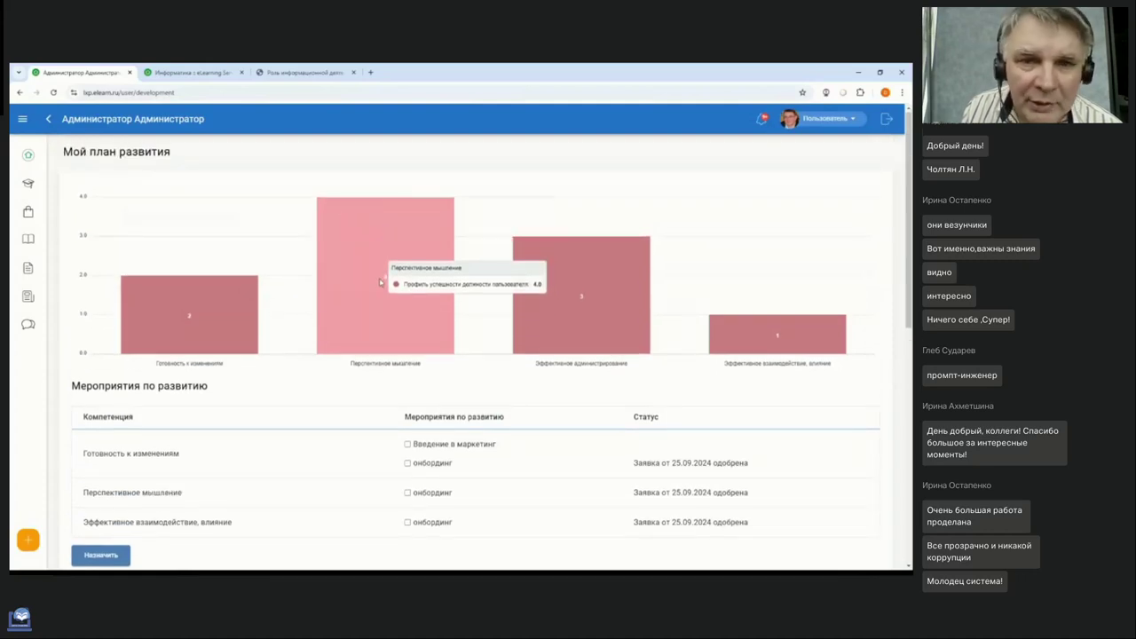
- Open the AI generation of recommendations for Готовность к изменениям and check its Профиль должности and Компетенция inputs
{"action": "scroll", "coordinate": [336, 309], "scroll_direction": "down", "scroll_amount": 2}
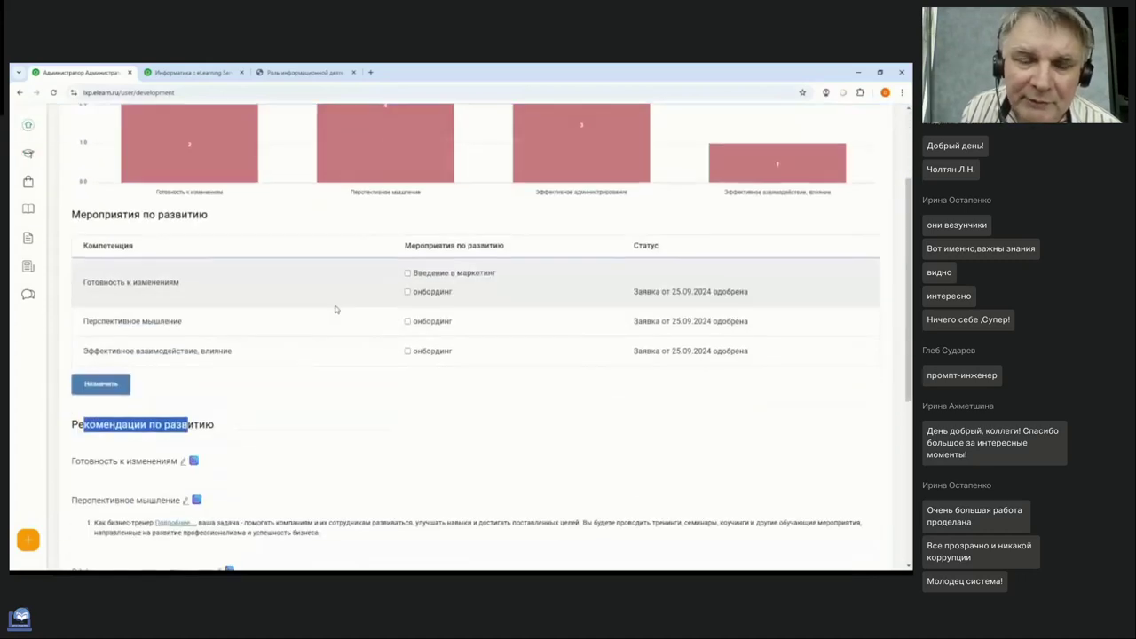
{"action": "scroll", "coordinate": [336, 308], "scroll_direction": "down", "scroll_amount": 2}
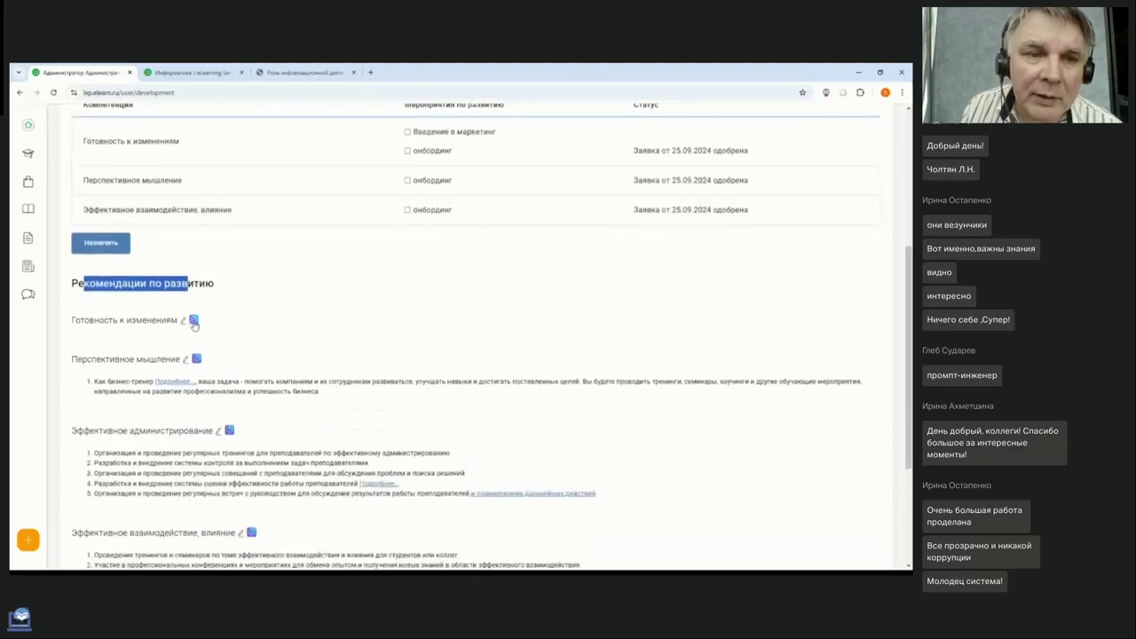
{"action": "left_click", "coordinate": [194, 322]}
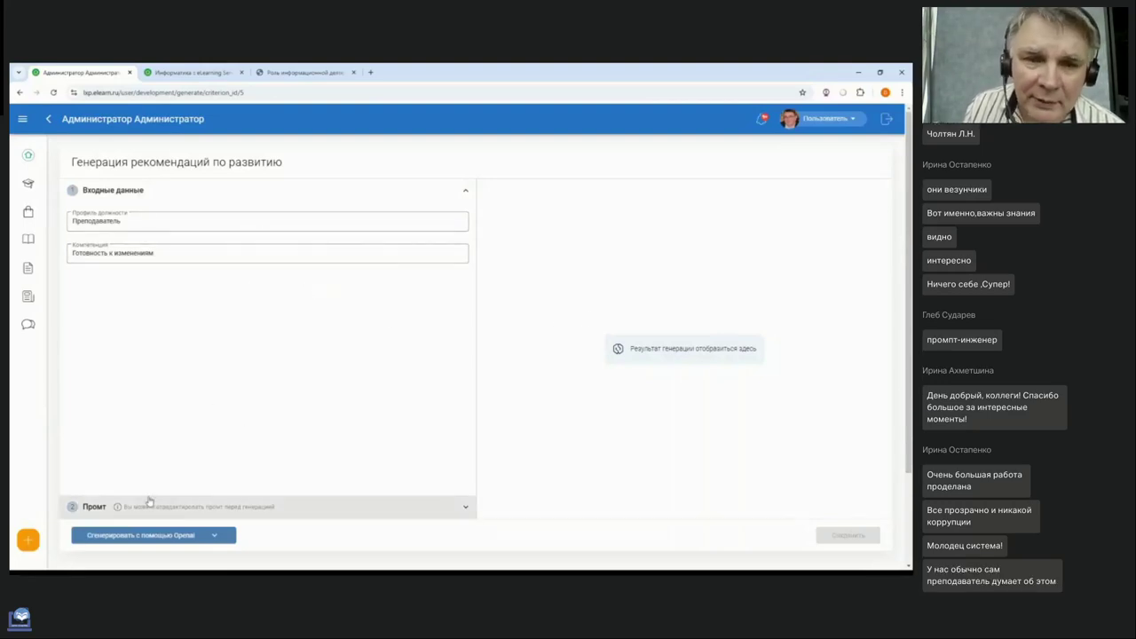
{"action": "left_click", "coordinate": [145, 221]}
{"action": "left_click_drag", "start_coordinate": [119, 220], "coordinate": [72, 221]}
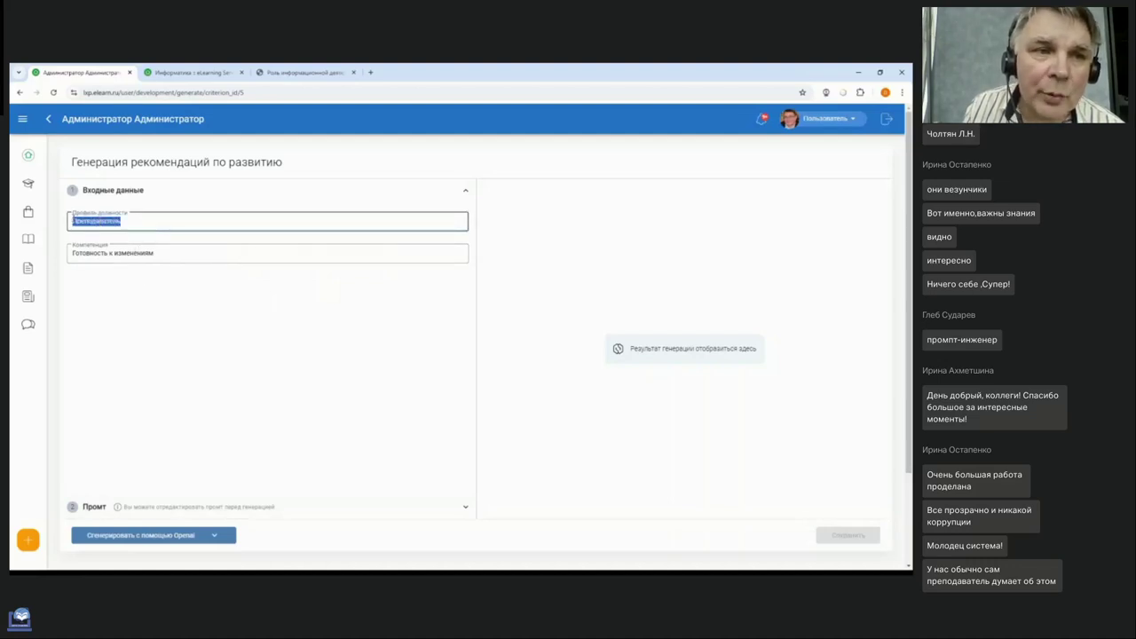
{"action": "left_click", "coordinate": [123, 325]}
{"action": "left_click", "coordinate": [172, 253]}
{"action": "left_click_drag", "start_coordinate": [172, 254], "coordinate": [71, 254]}
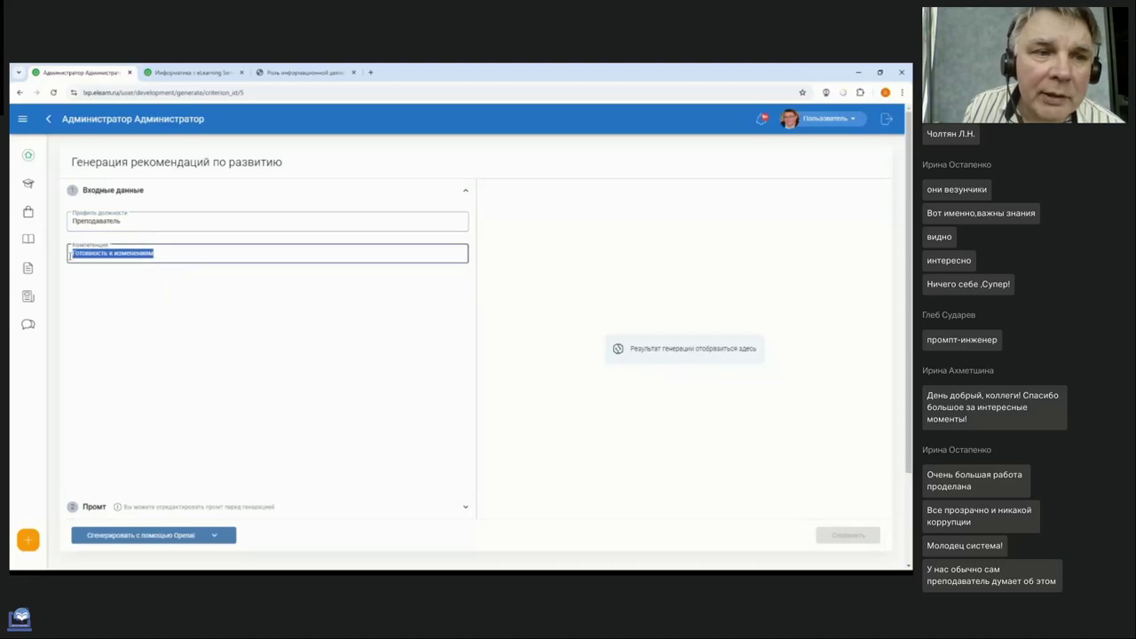
{"action": "left_click", "coordinate": [212, 334]}
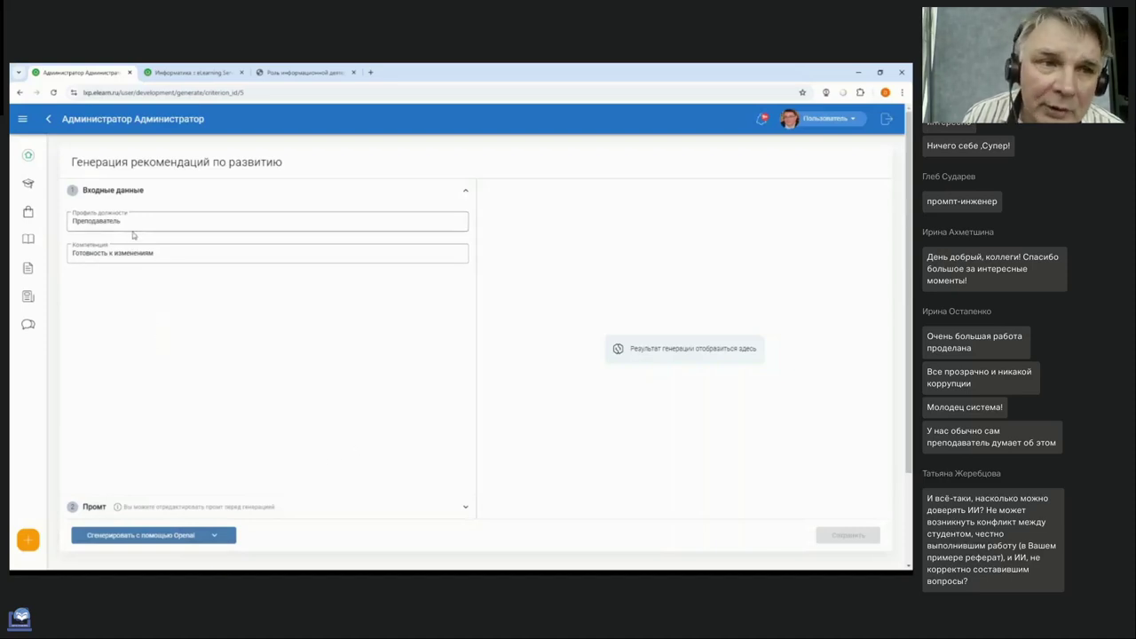
{"action": "left_click", "coordinate": [134, 223]}
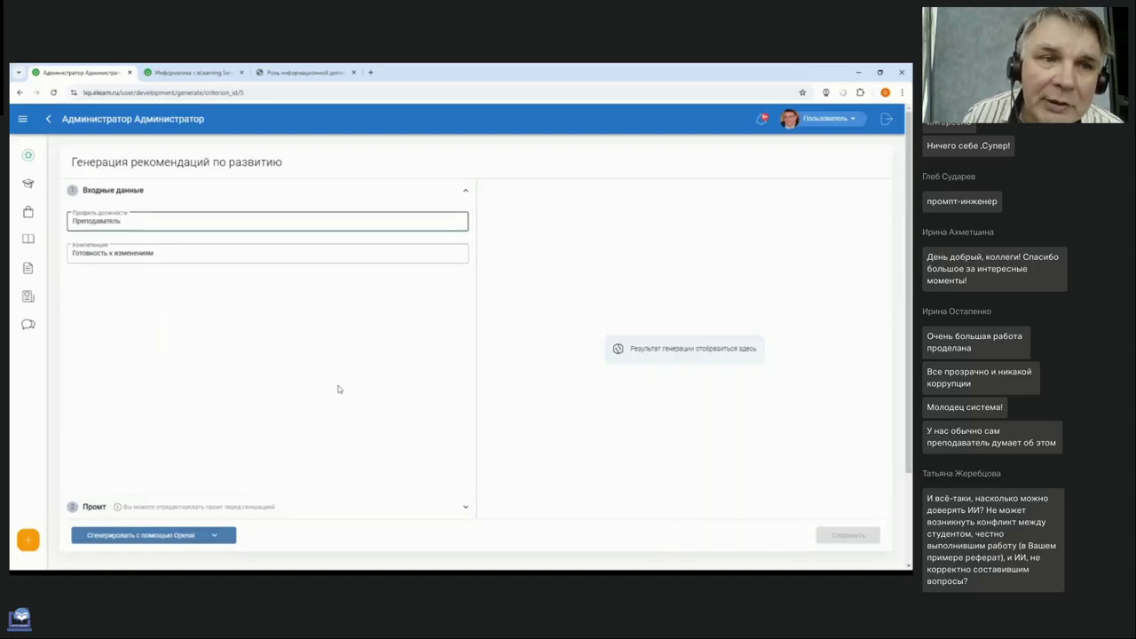
- Generate development recommendations for the Готовность к изменениям competency with Openai and save them
{"action": "triple_click", "coordinate": [224, 255]}
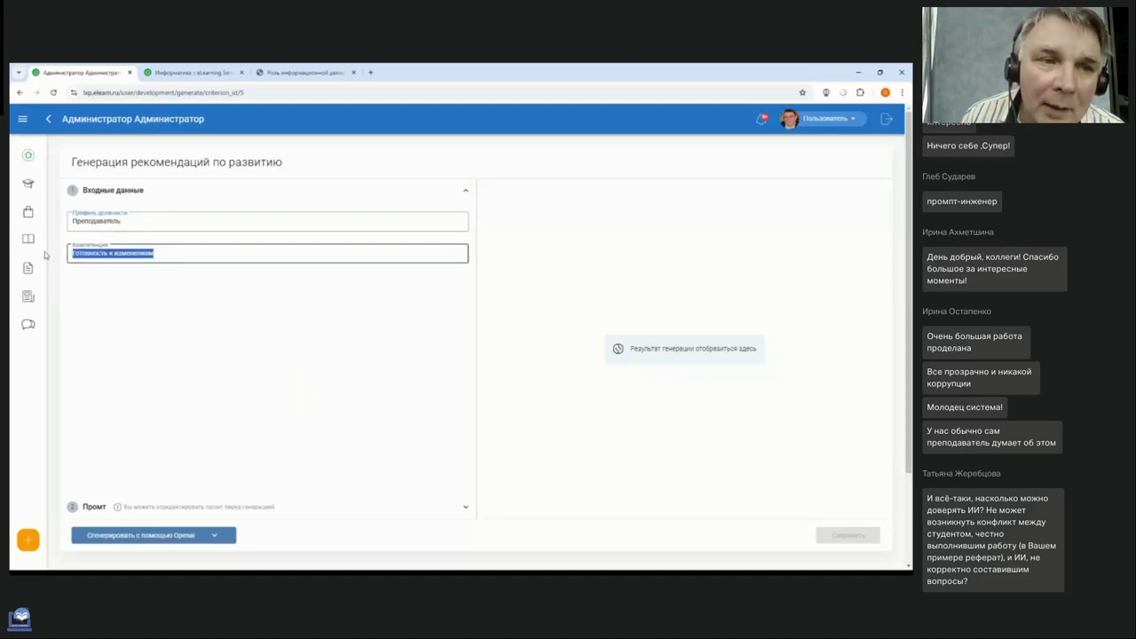
{"action": "left_click", "coordinate": [160, 294]}
{"action": "scroll", "coordinate": [221, 510], "scroll_direction": "down", "scroll_amount": 1}
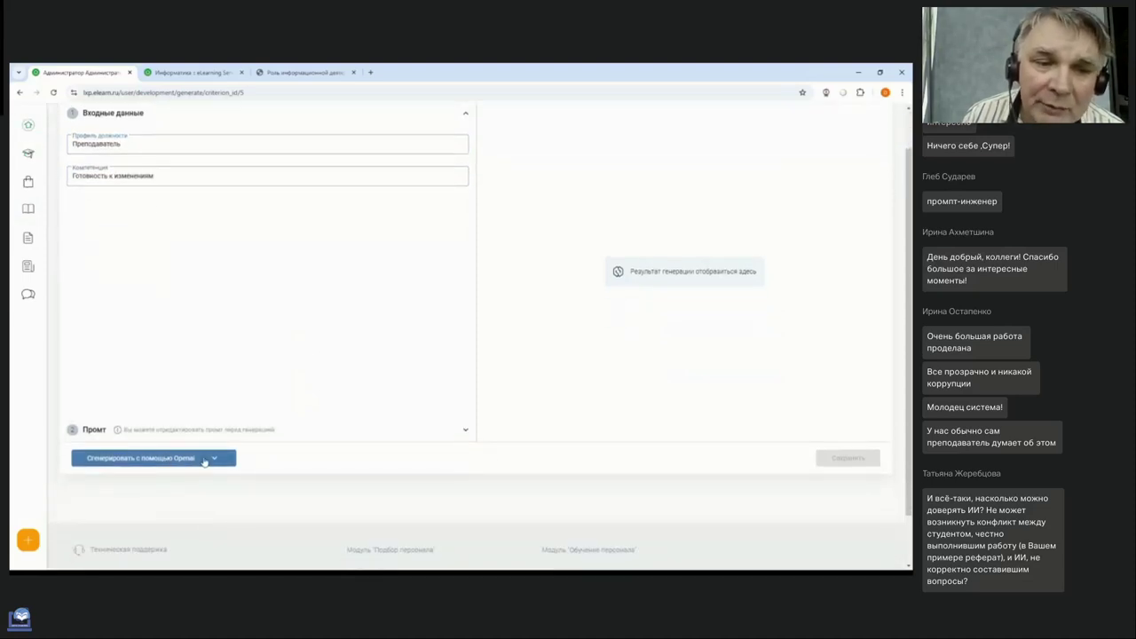
{"action": "left_click", "coordinate": [215, 461]}
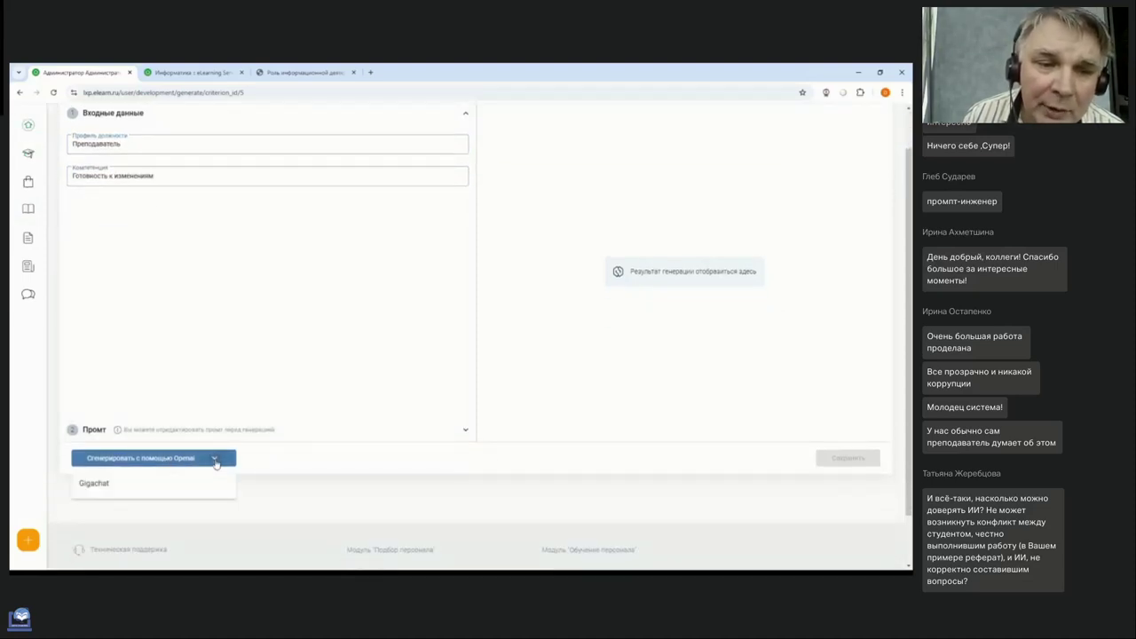
{"action": "left_click", "coordinate": [141, 460]}
{"action": "scroll", "coordinate": [405, 325], "scroll_direction": "up", "scroll_amount": 1}
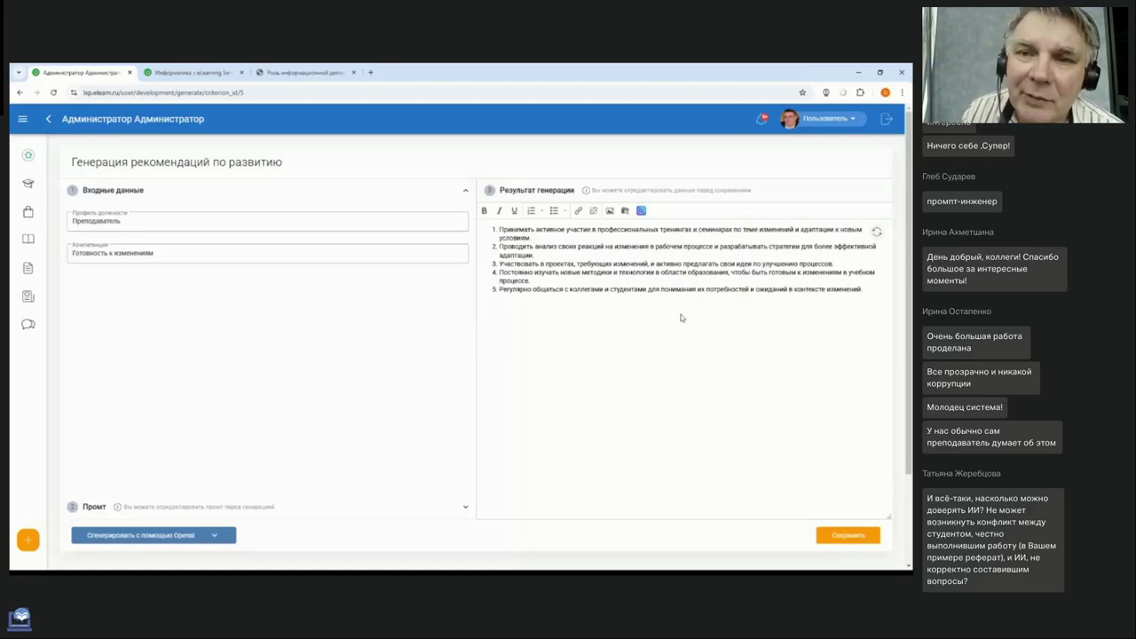
{"action": "left_click", "coordinate": [873, 543]}
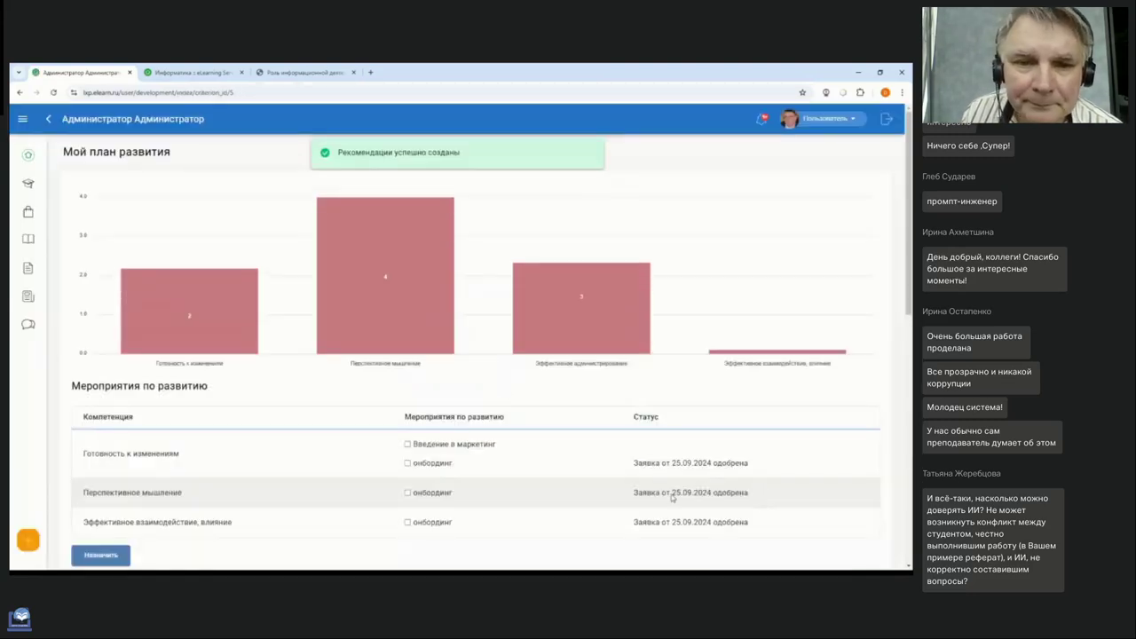
- Edit the Готовность к изменениям recommendations and start an AI information resource from the phrase "анализ своих реакций на изменения в рабочем процессе"
{"action": "scroll", "coordinate": [391, 396], "scroll_direction": "down", "scroll_amount": 5}
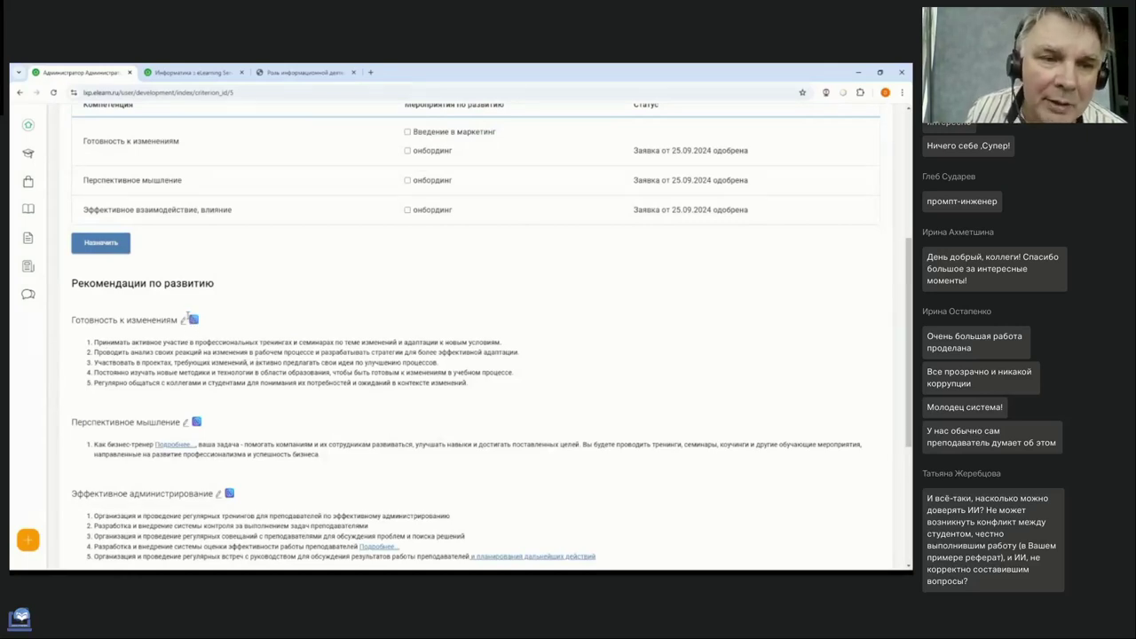
{"action": "left_click", "coordinate": [184, 318]}
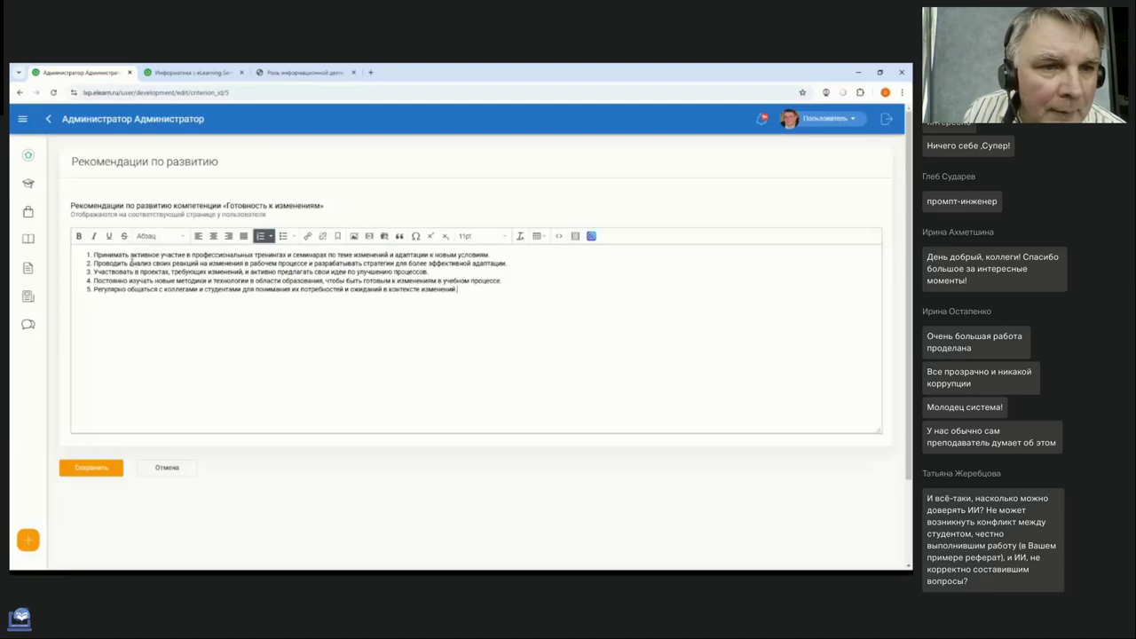
{"action": "left_click_drag", "start_coordinate": [129, 263], "coordinate": [310, 265]}
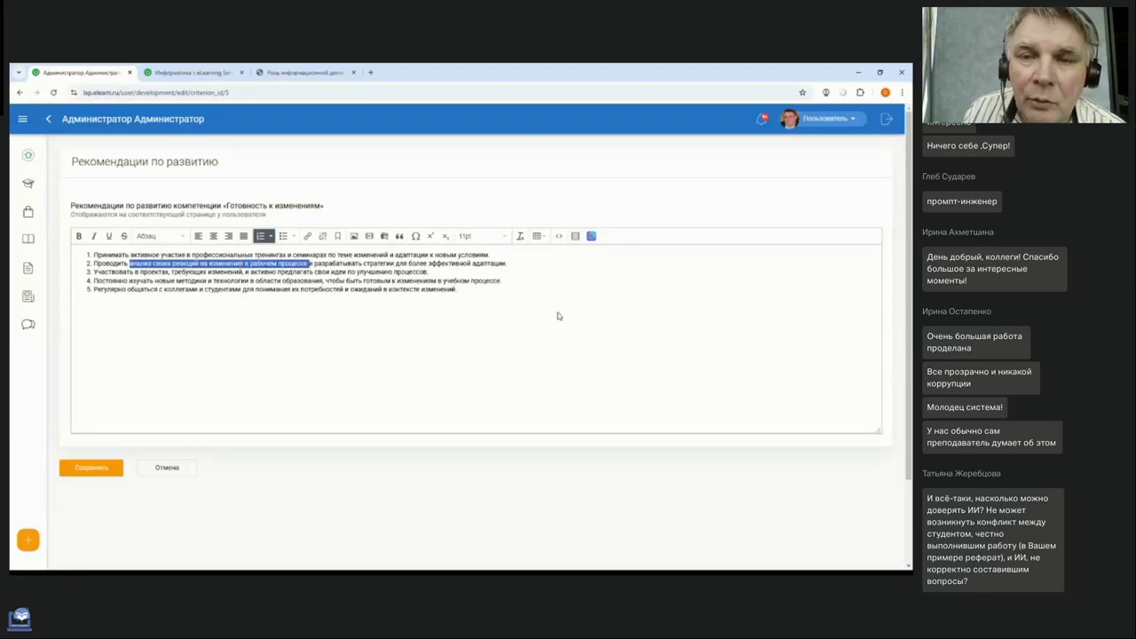
{"action": "left_click", "coordinate": [590, 236]}
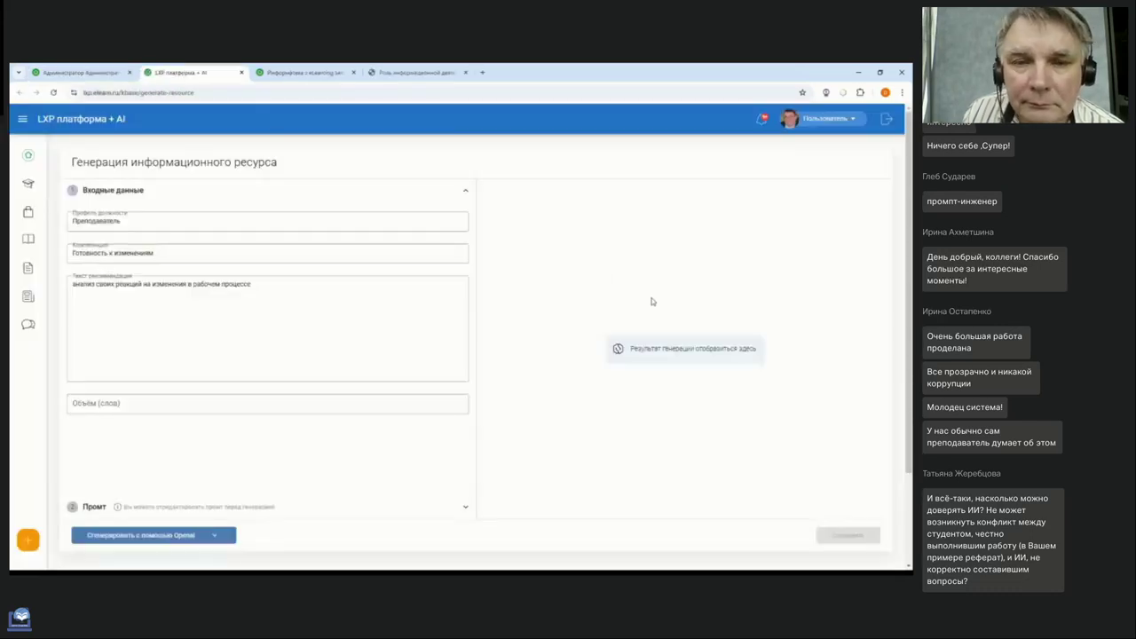
- Generate the information resource text with Openai, leaving Объём (слов) empty, and save both the resource and the linked recommendations
{"action": "scroll", "coordinate": [355, 306], "scroll_direction": "down", "scroll_amount": 1}
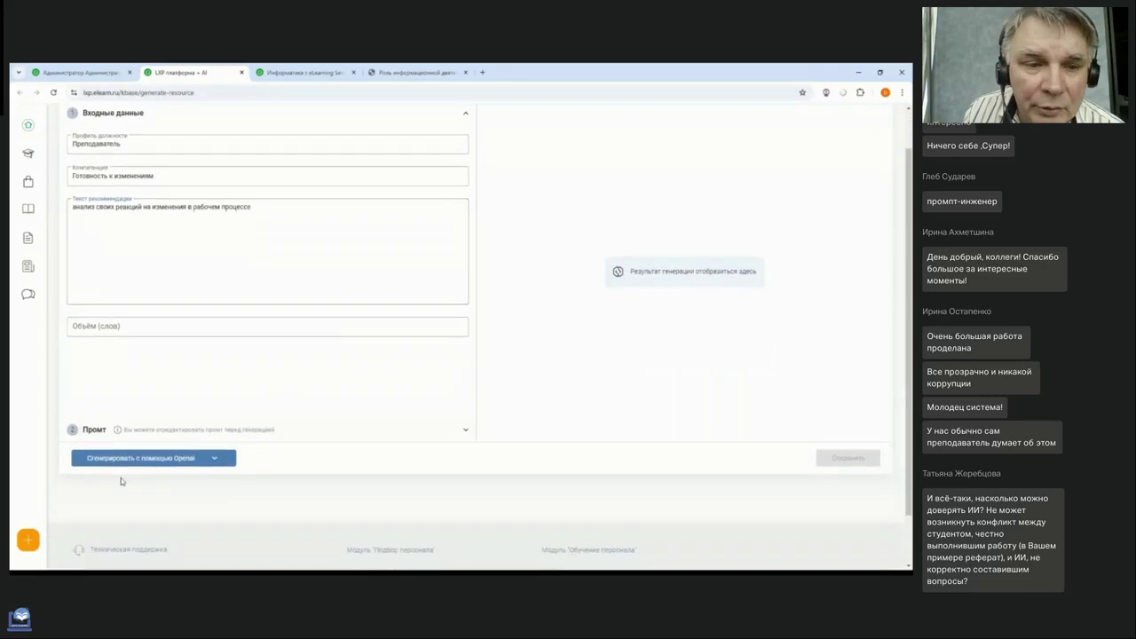
{"action": "left_click", "coordinate": [163, 459]}
{"action": "scroll", "coordinate": [552, 337], "scroll_direction": "up", "scroll_amount": 1}
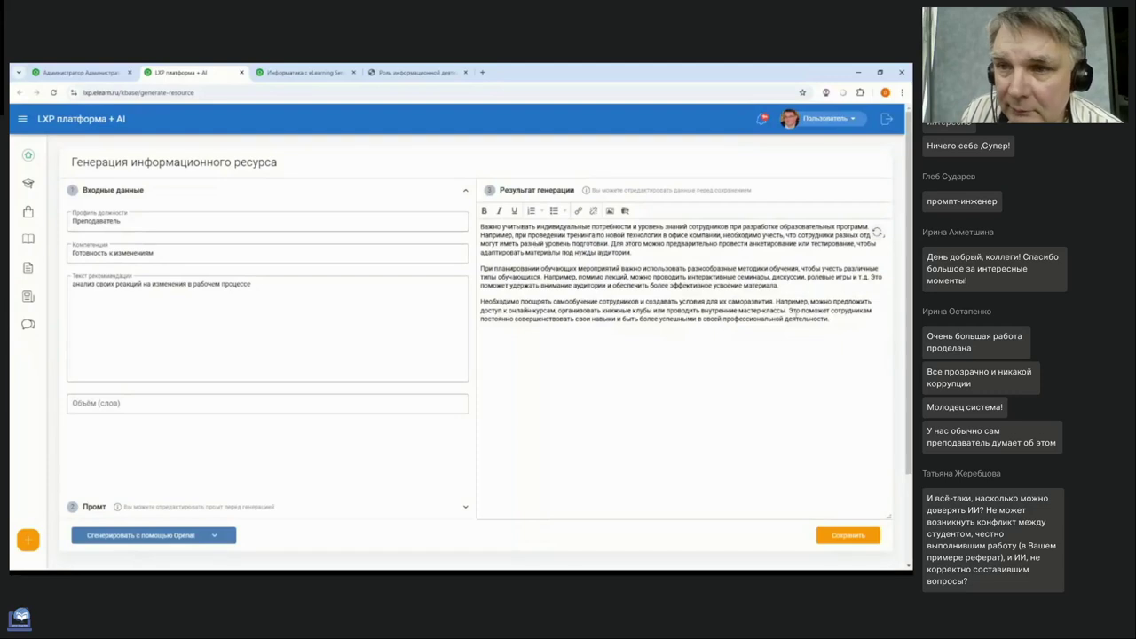
{"action": "left_click", "coordinate": [847, 535]}
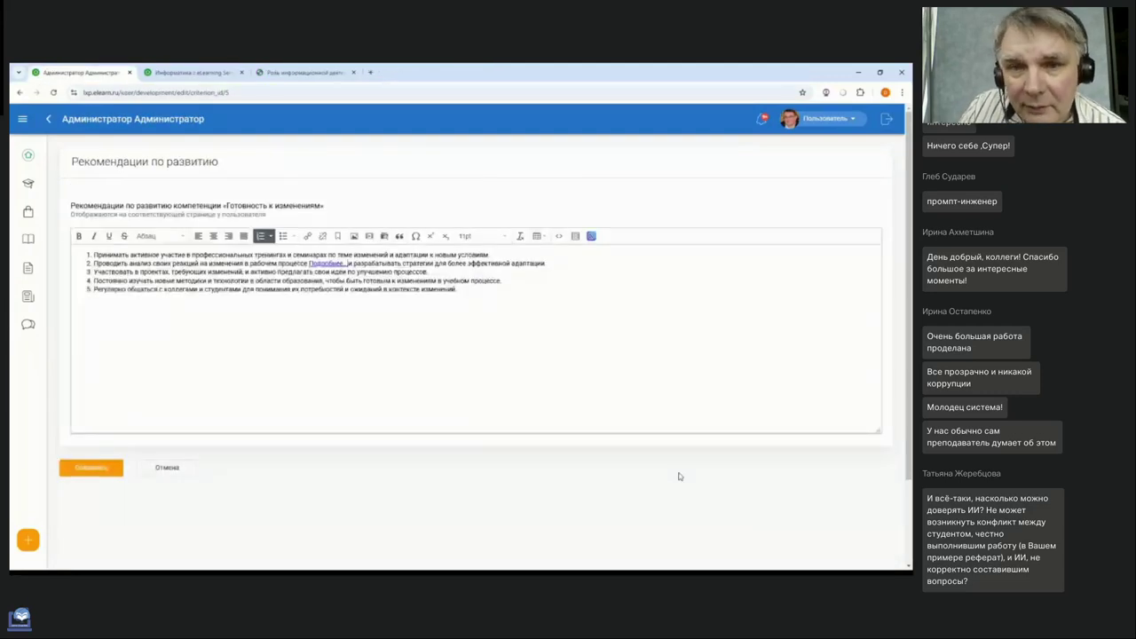
{"action": "left_click", "coordinate": [106, 471]}
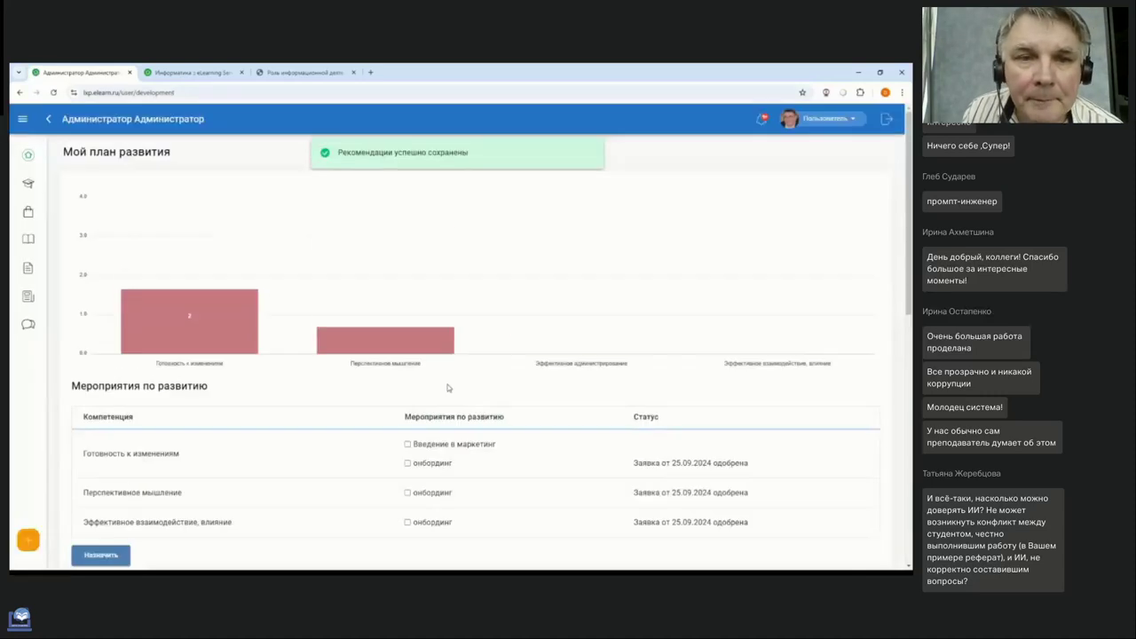
- Examine the linked Готовность к изменениям recommendations alongside the competency chart and the development activities on Мой план развития
{"action": "scroll", "coordinate": [448, 388], "scroll_direction": "down", "scroll_amount": 4}
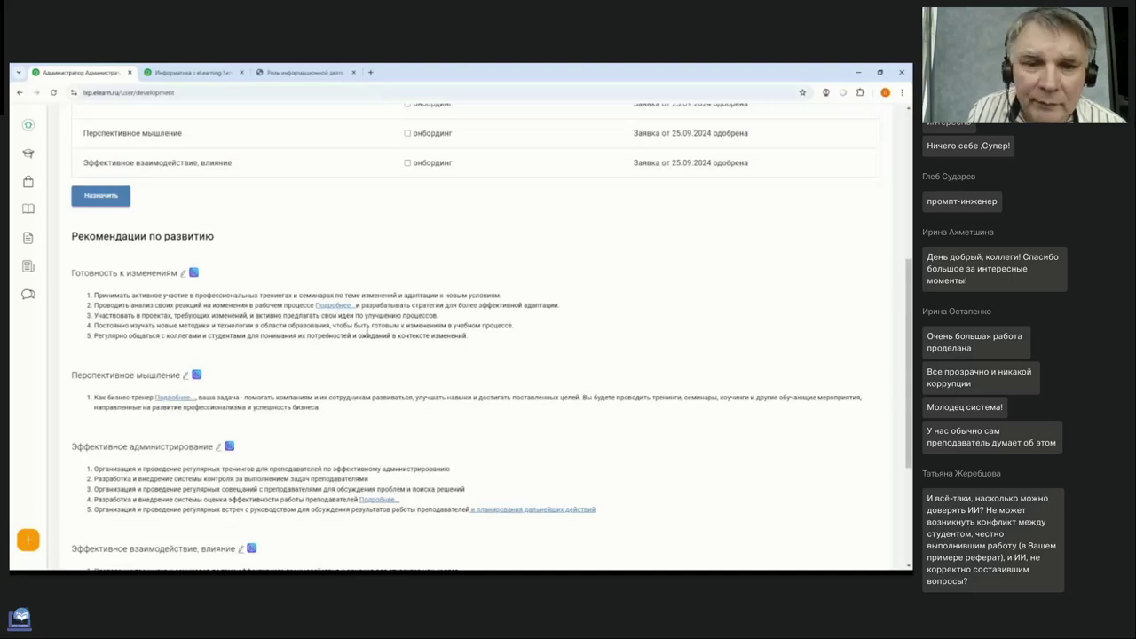
{"action": "scroll", "coordinate": [426, 322], "scroll_direction": "up", "scroll_amount": 2}
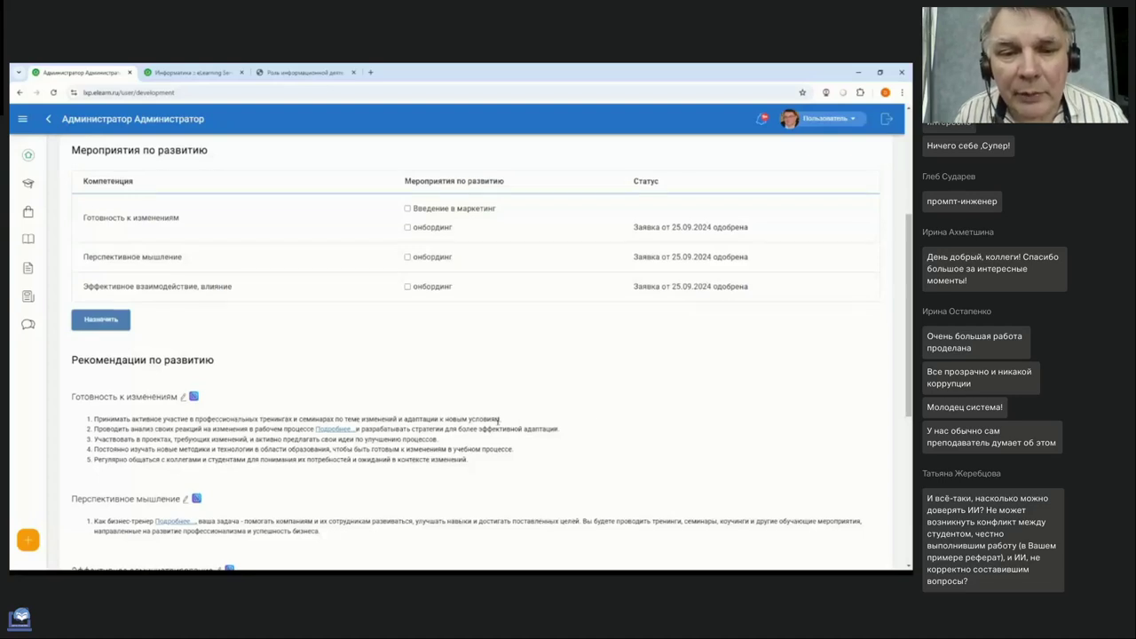
{"action": "scroll", "coordinate": [532, 419], "scroll_direction": "down", "scroll_amount": 2}
{"action": "scroll", "coordinate": [512, 420], "scroll_direction": "up", "scroll_amount": 2}
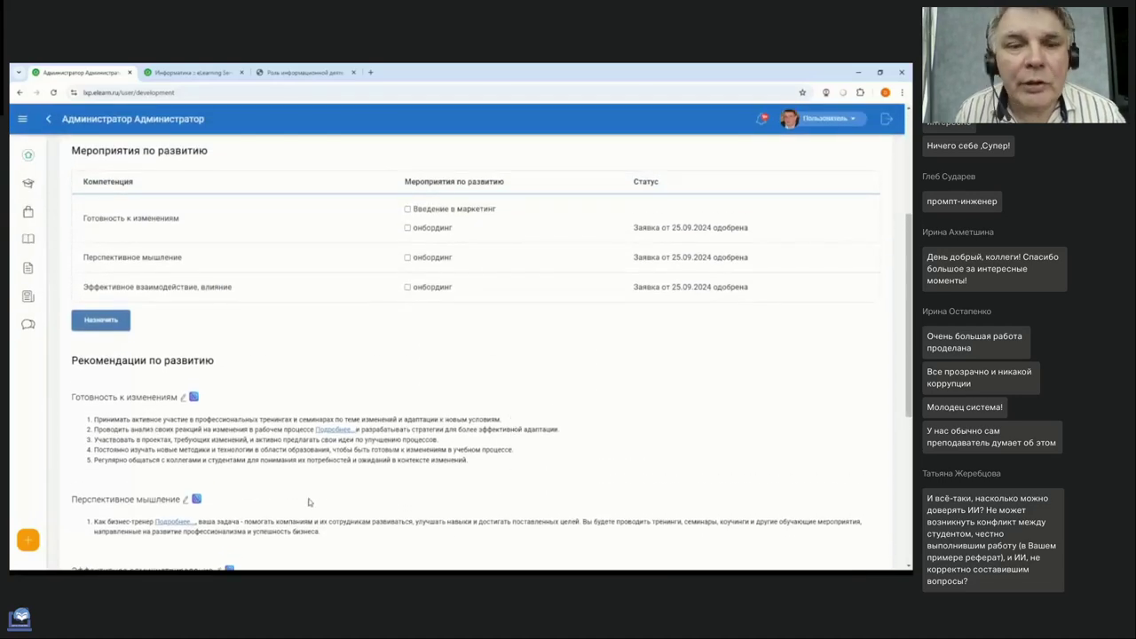
{"action": "scroll", "coordinate": [311, 503], "scroll_direction": "up", "scroll_amount": 2}
{"action": "scroll", "coordinate": [333, 364], "scroll_direction": "up", "scroll_amount": 3}
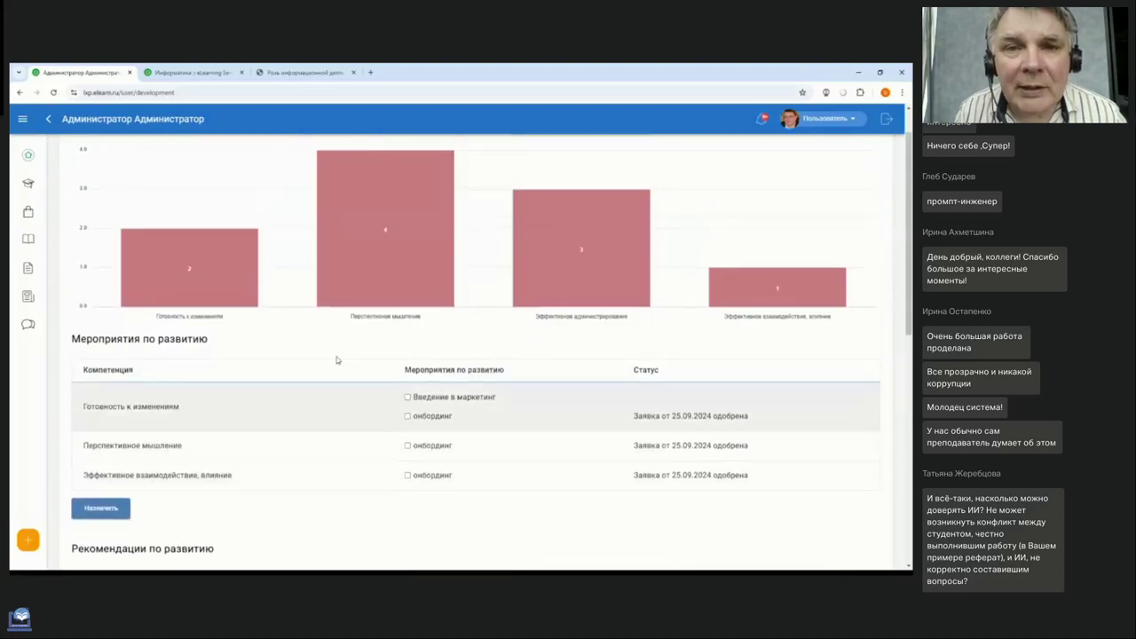
{"action": "mouse_move", "coordinate": [619, 266]}
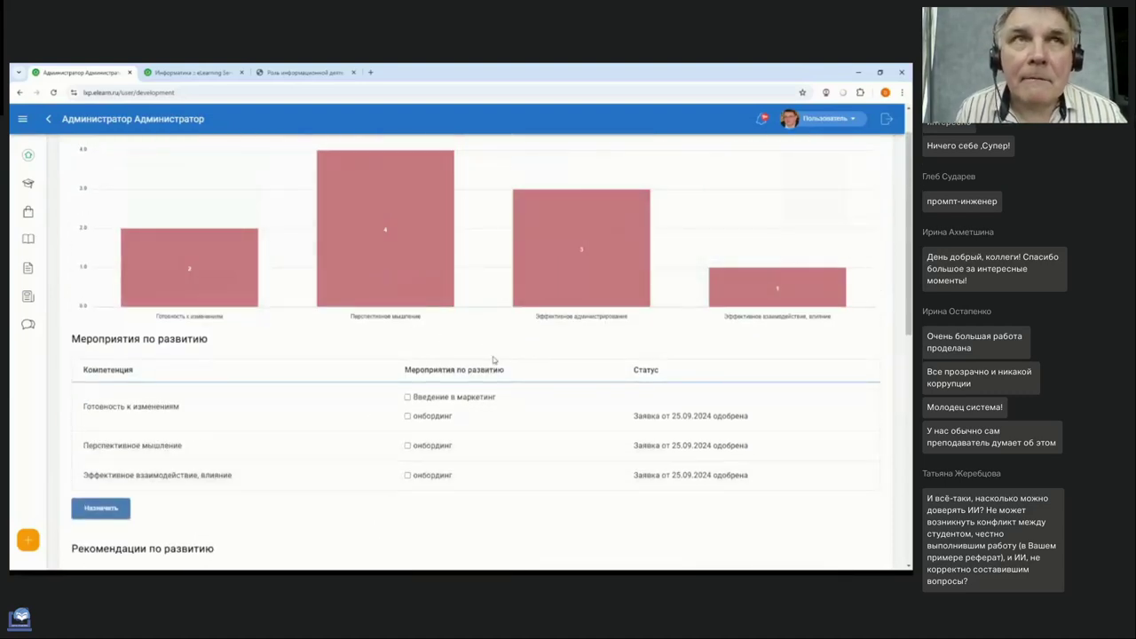
{"action": "scroll", "coordinate": [493, 359], "scroll_direction": "down", "scroll_amount": 4}
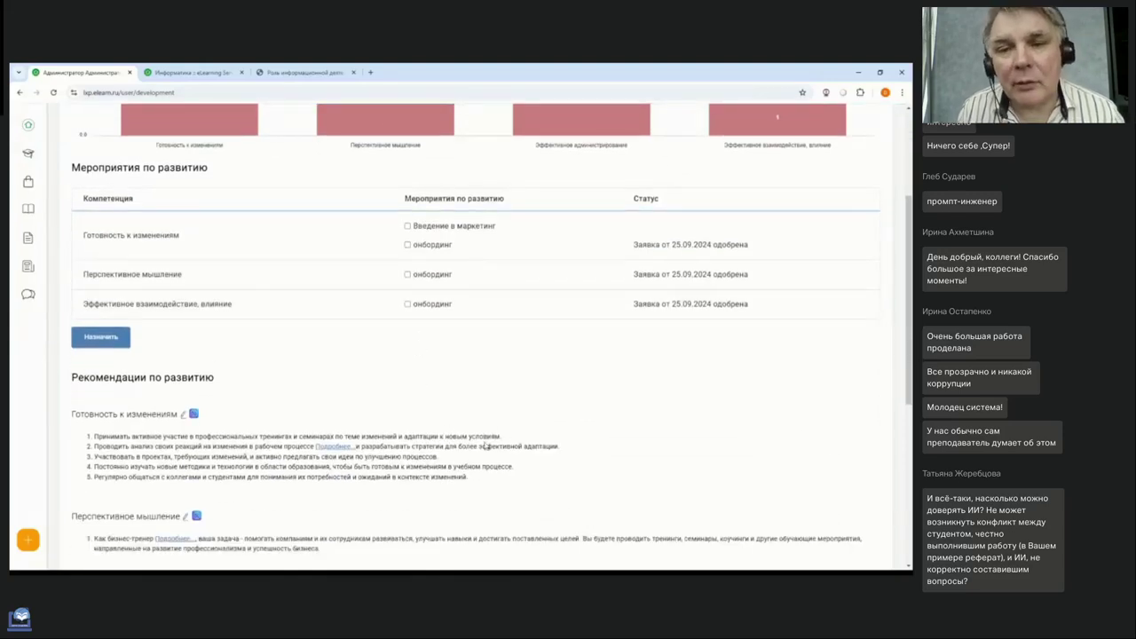
{"action": "scroll", "coordinate": [479, 444], "scroll_direction": "up", "scroll_amount": 4}
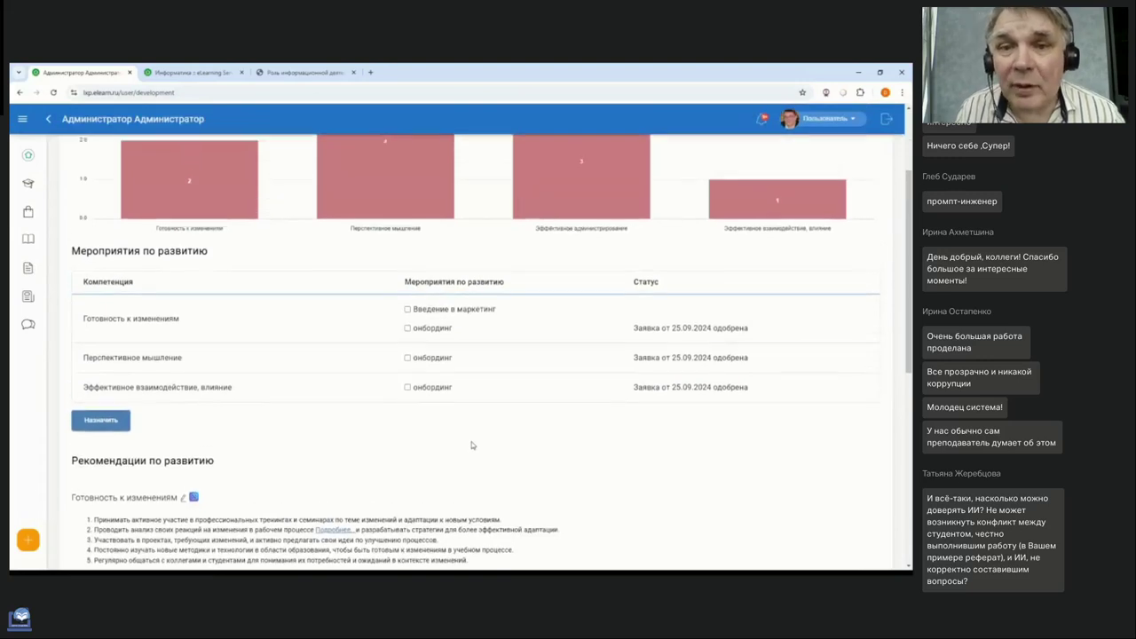
{"action": "scroll", "coordinate": [497, 430], "scroll_direction": "down", "scroll_amount": 3}
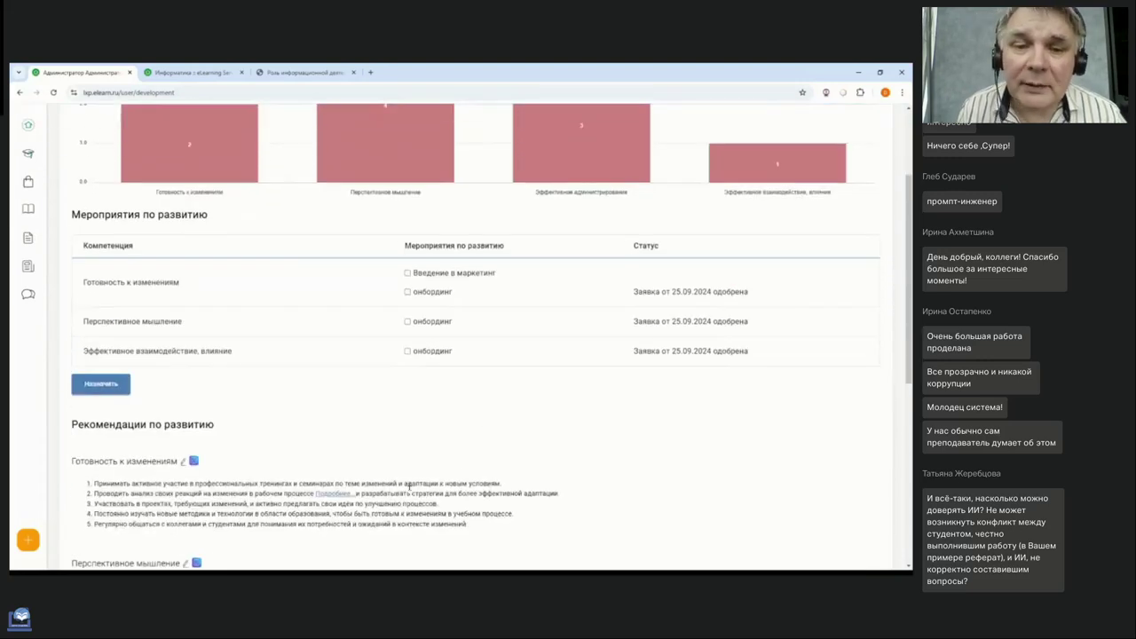
{"action": "scroll", "coordinate": [410, 489], "scroll_direction": "up", "scroll_amount": 2}
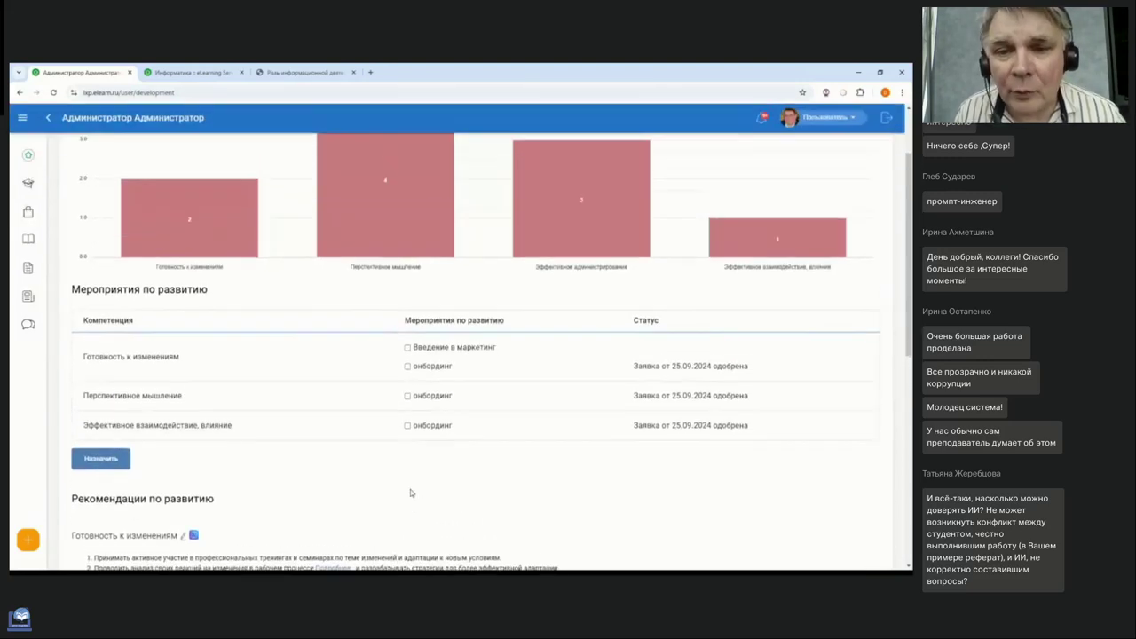
- Review the recommendations for all competencies through Эффективное взаимодействие, влияние, and check the Готовность к изменениям level in the chart
{"action": "scroll", "coordinate": [449, 490], "scroll_direction": "up", "scroll_amount": 2}
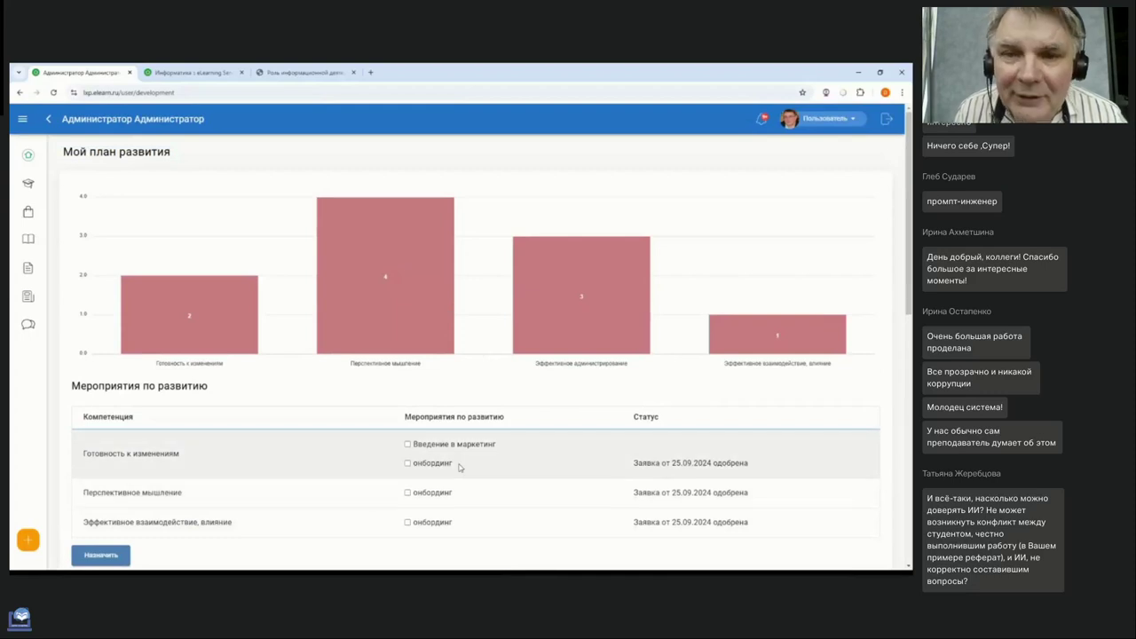
{"action": "scroll", "coordinate": [457, 469], "scroll_direction": "down", "scroll_amount": 2}
{"action": "mouse_move", "coordinate": [744, 246]}
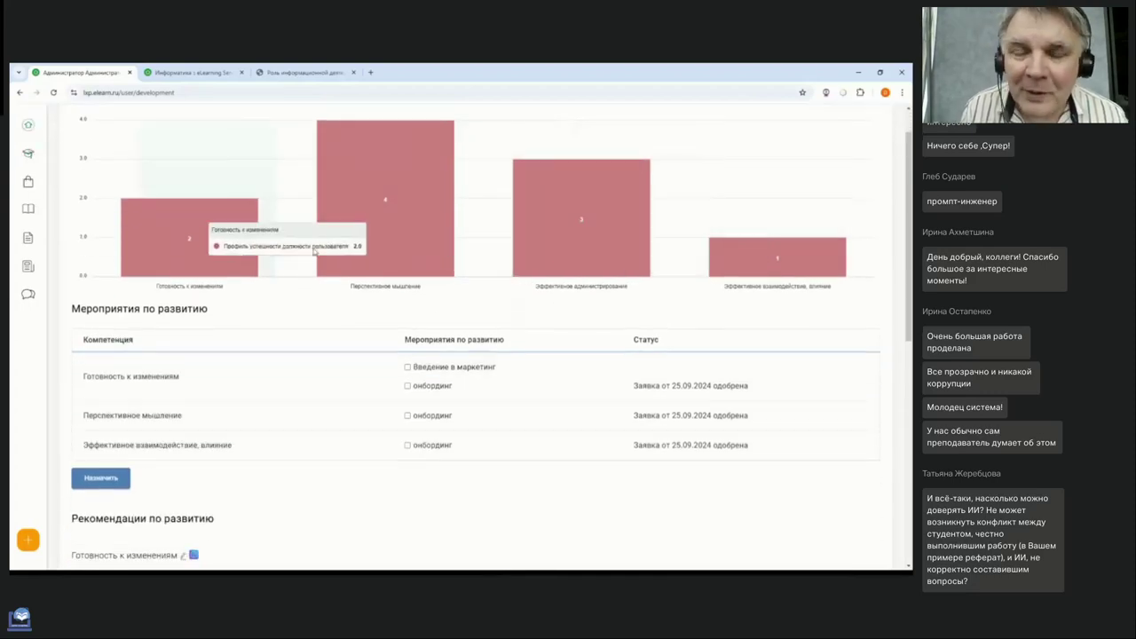
{"action": "scroll", "coordinate": [334, 385], "scroll_direction": "down", "scroll_amount": 6}
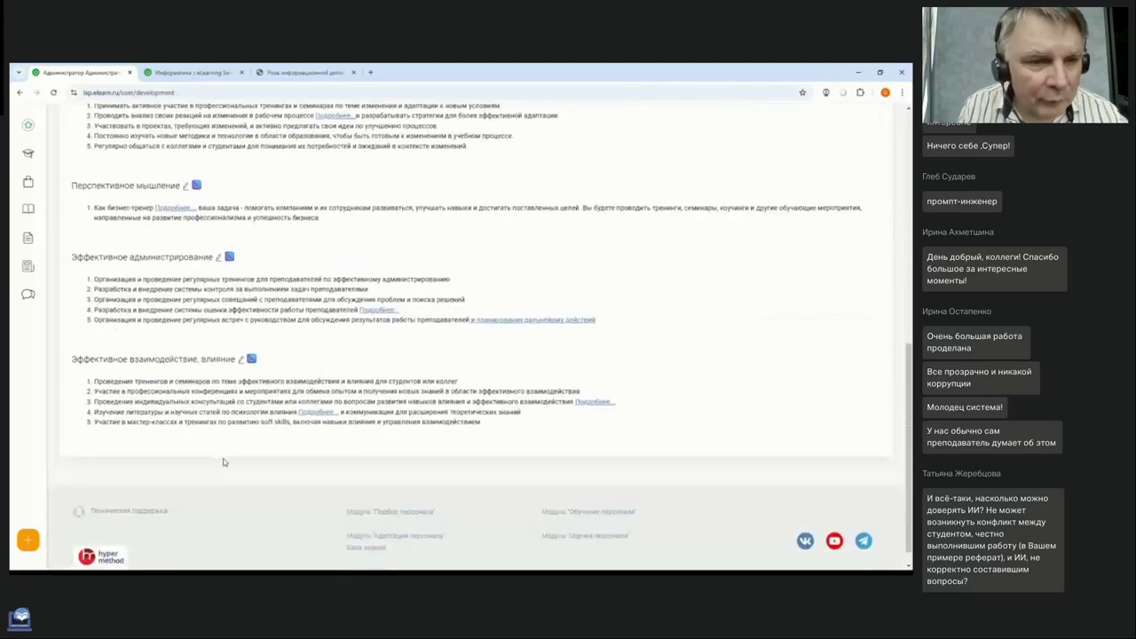
{"action": "scroll", "coordinate": [317, 439], "scroll_direction": "up", "scroll_amount": 5}
{"action": "scroll", "coordinate": [470, 327], "scroll_direction": "up", "scroll_amount": 2}
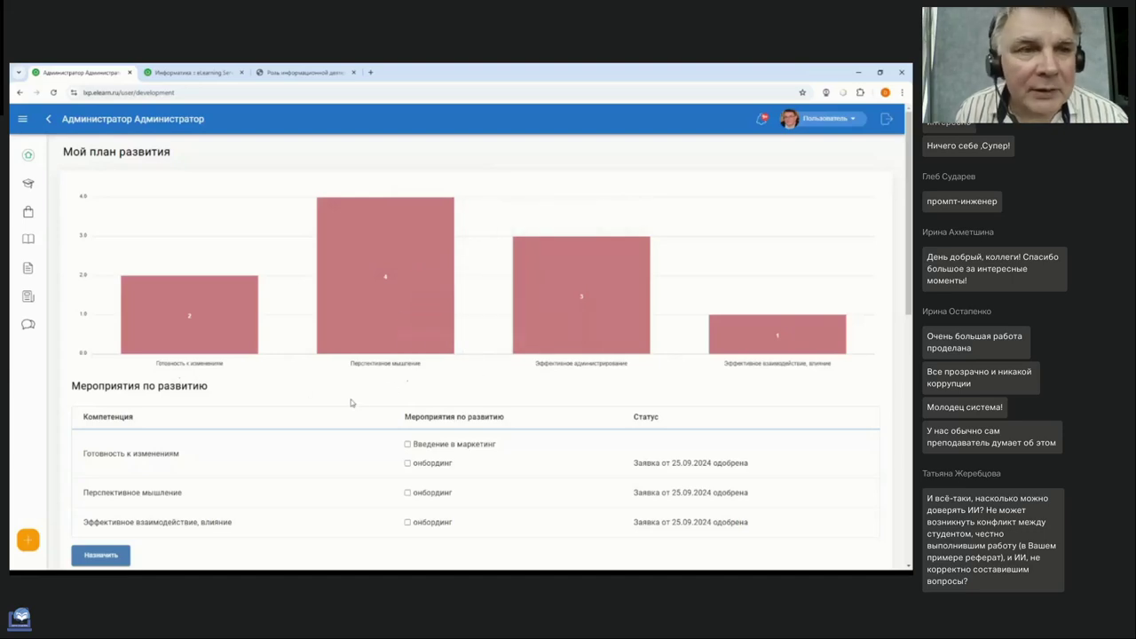
{"action": "mouse_move", "coordinate": [82, 278]}
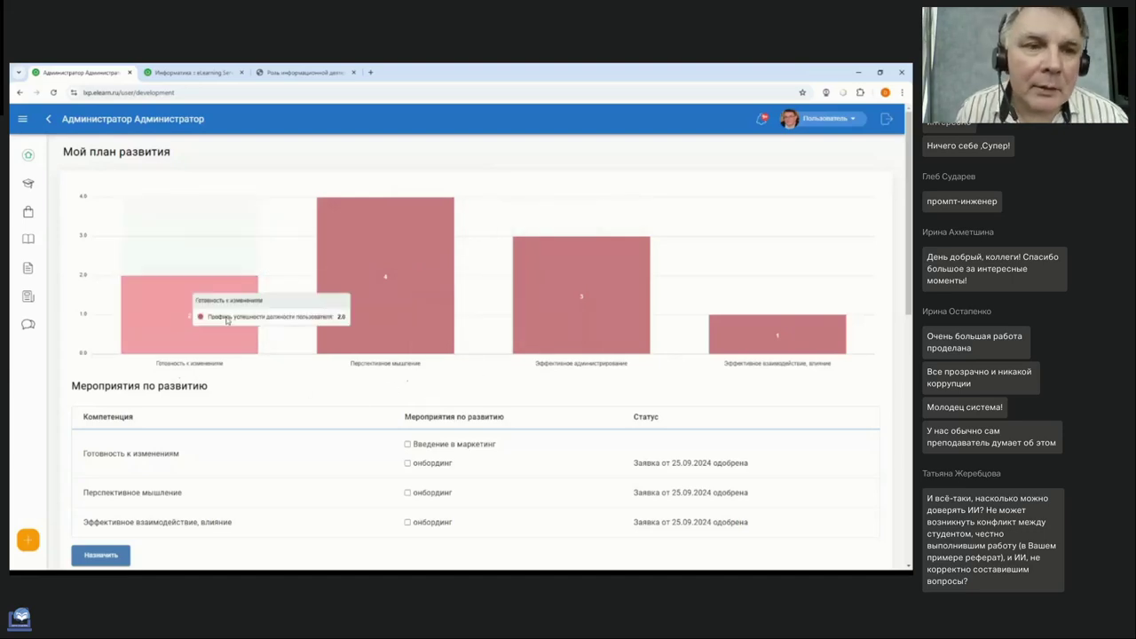
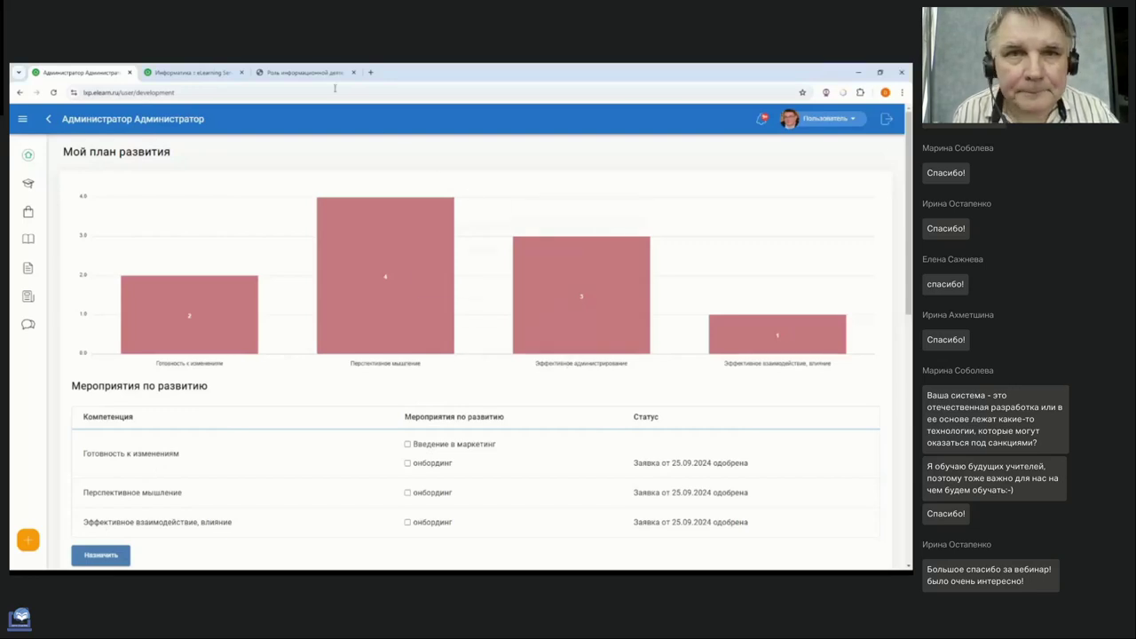
- View the open PDF essay on Роль информационной деятельности в современном обществе and switch to the Информатика course results
{"action": "left_click", "coordinate": [306, 72]}
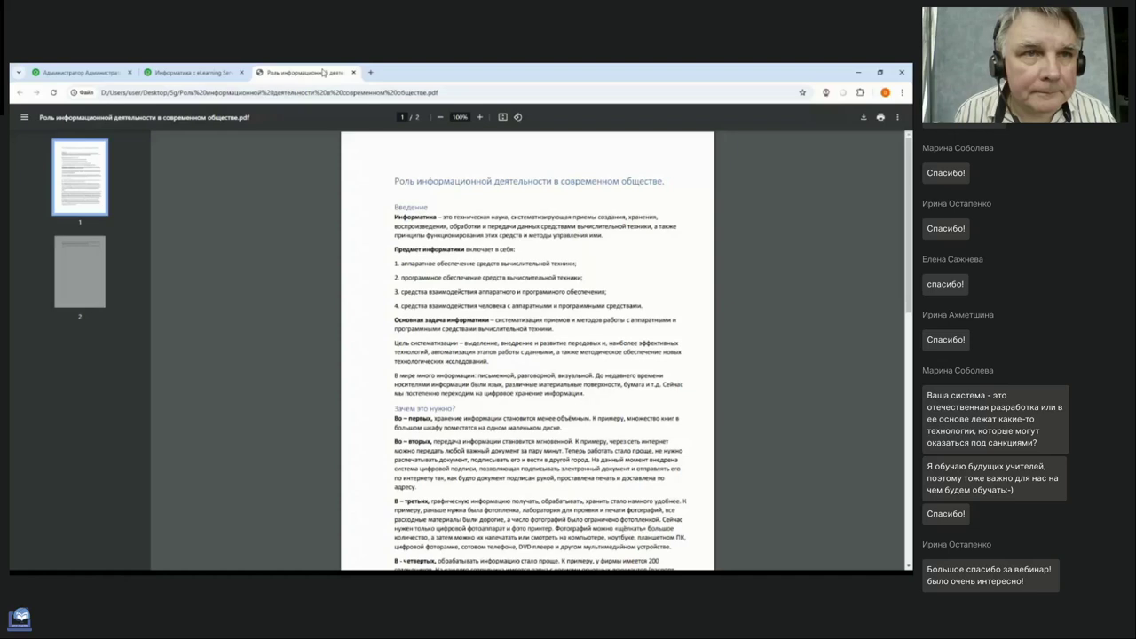
{"action": "left_click", "coordinate": [218, 75]}
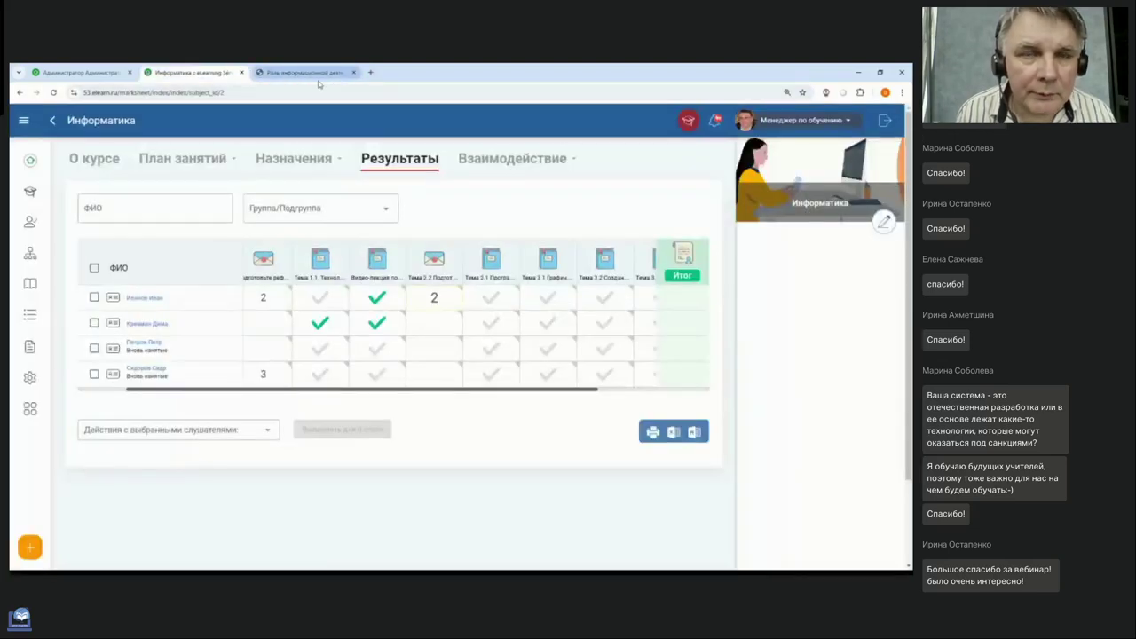